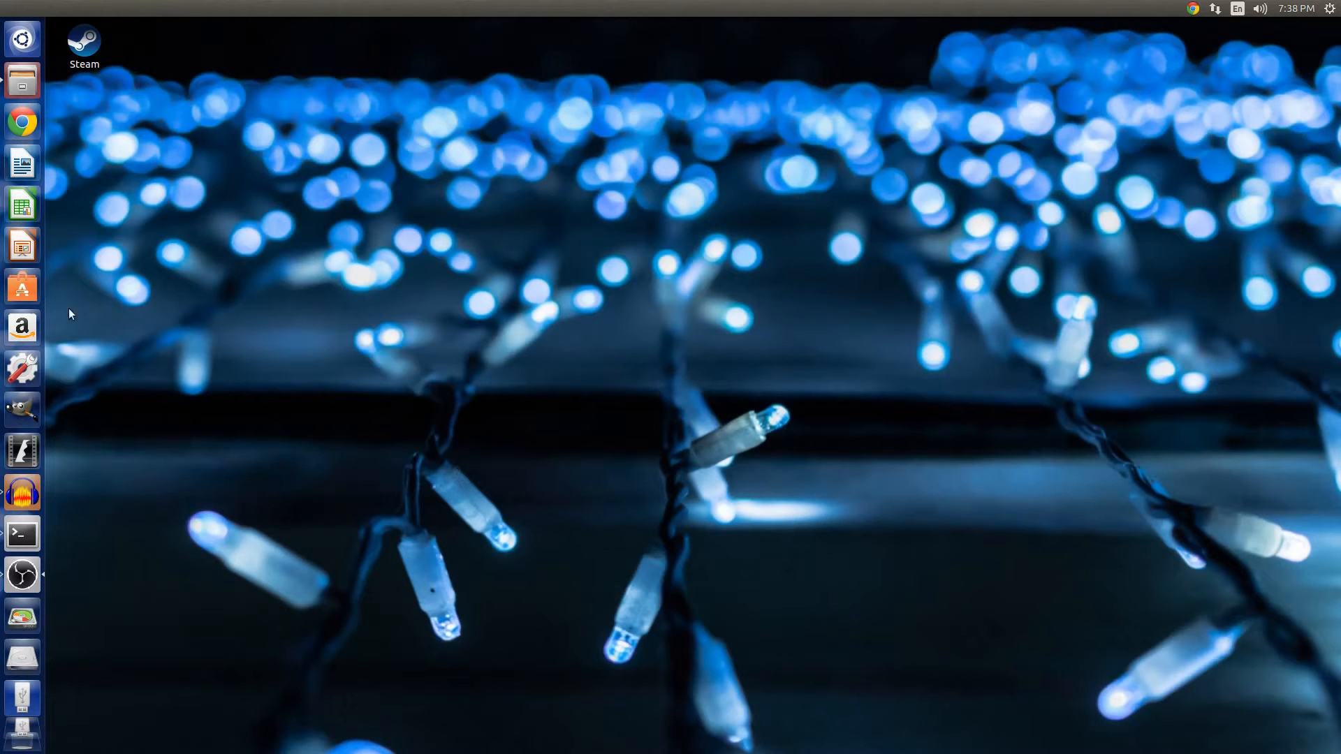
Search the Ubuntu Software Center for gparted, inspect the GParted Partition Editor entry, and close the Software Center.
click(25, 296)
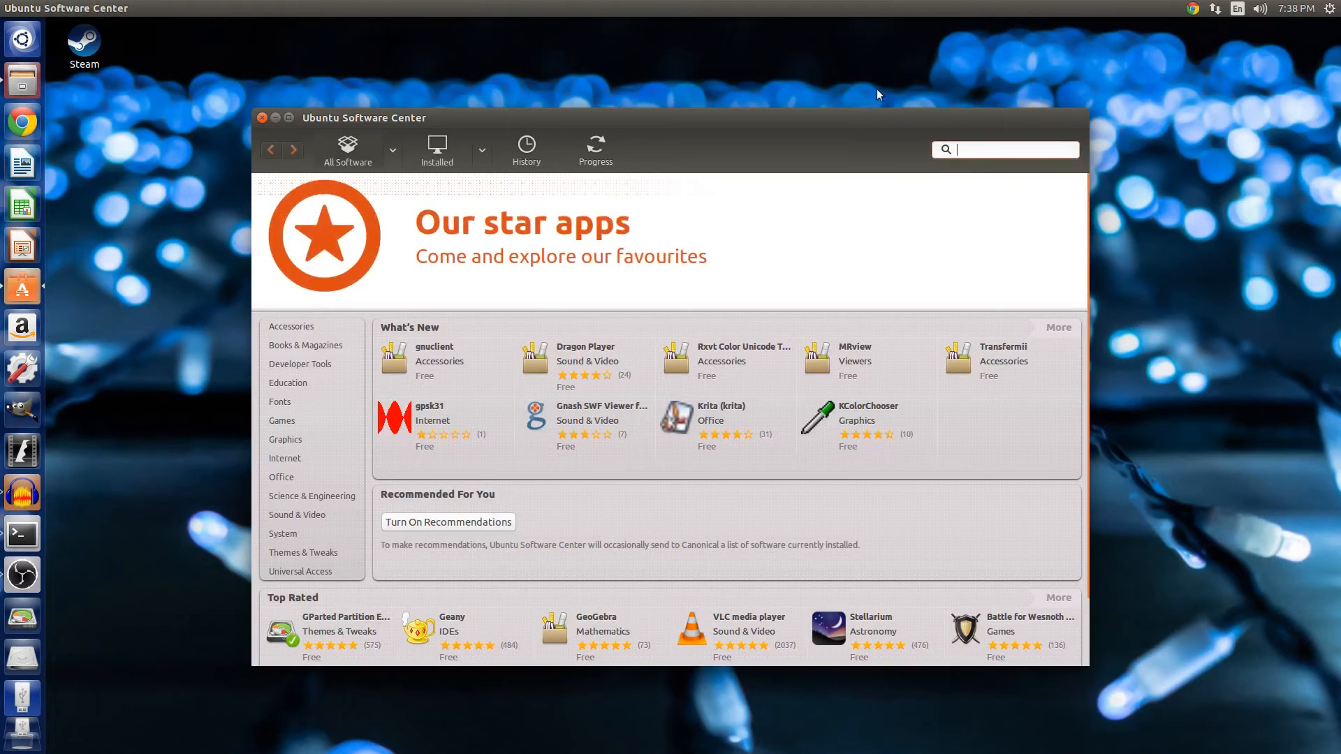
drag(865, 129, 853, 38)
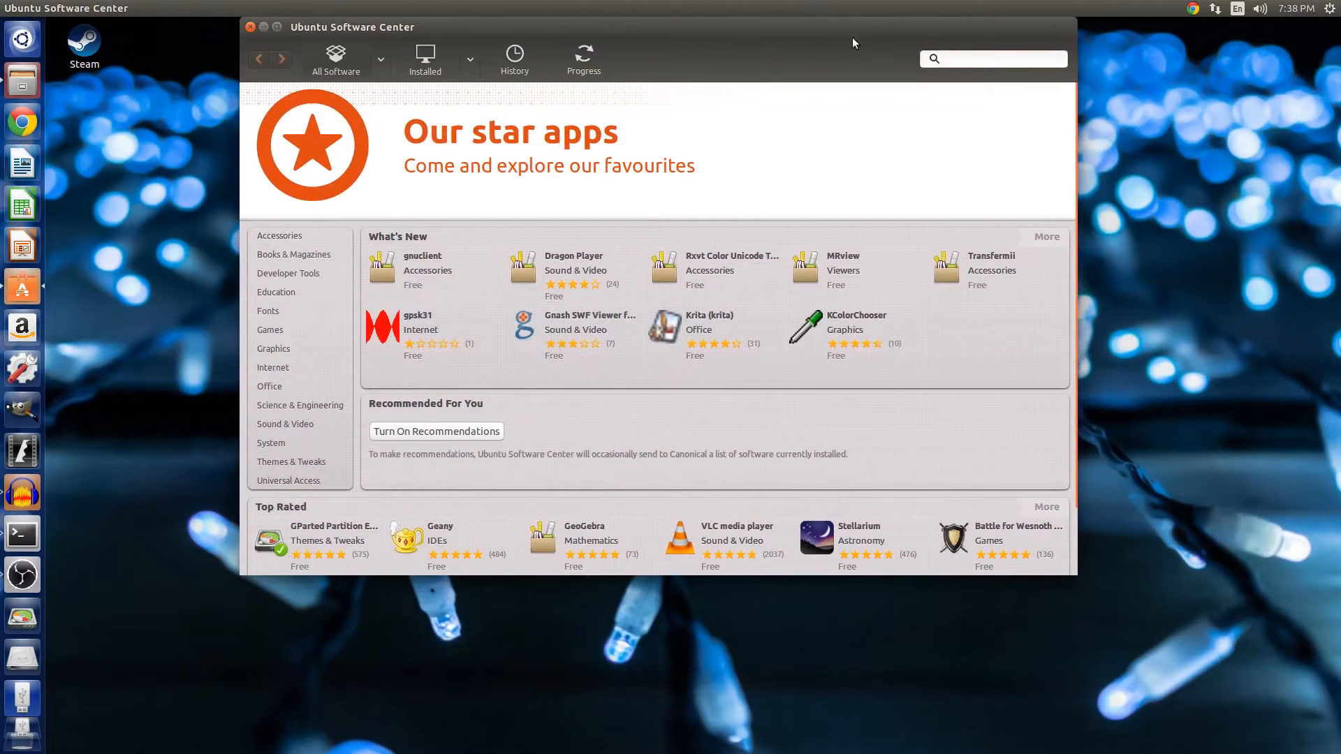
click(972, 61)
text(gparted)
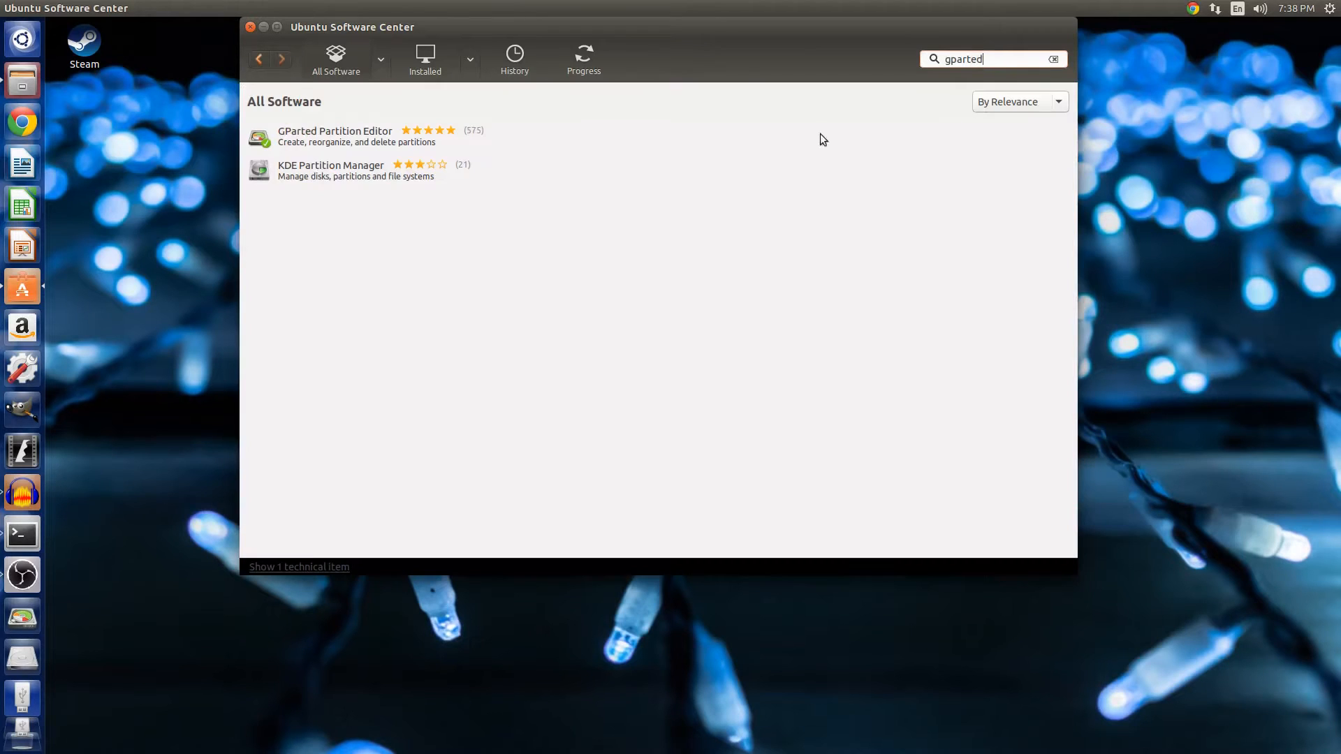
click(303, 141)
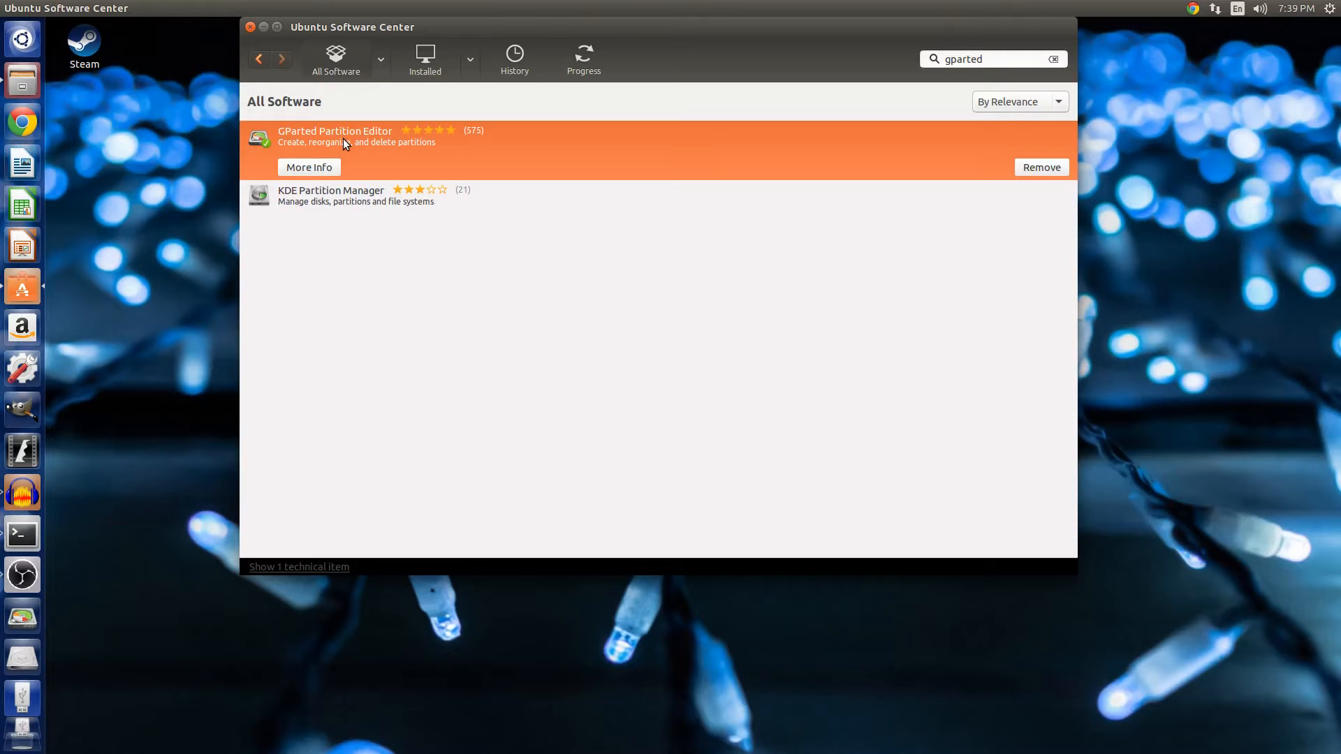
click(251, 27)
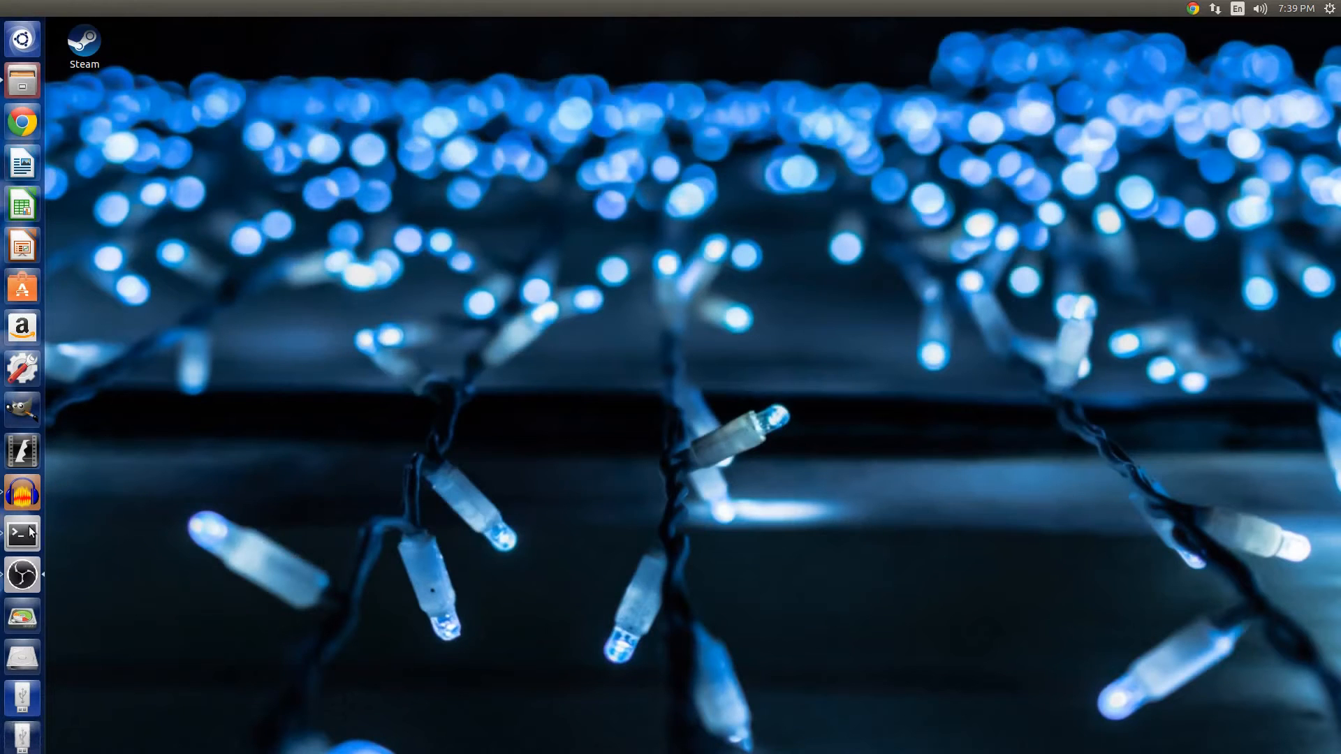
Launch GParted Partition Editor and enter the account password to authenticate.
click(33, 612)
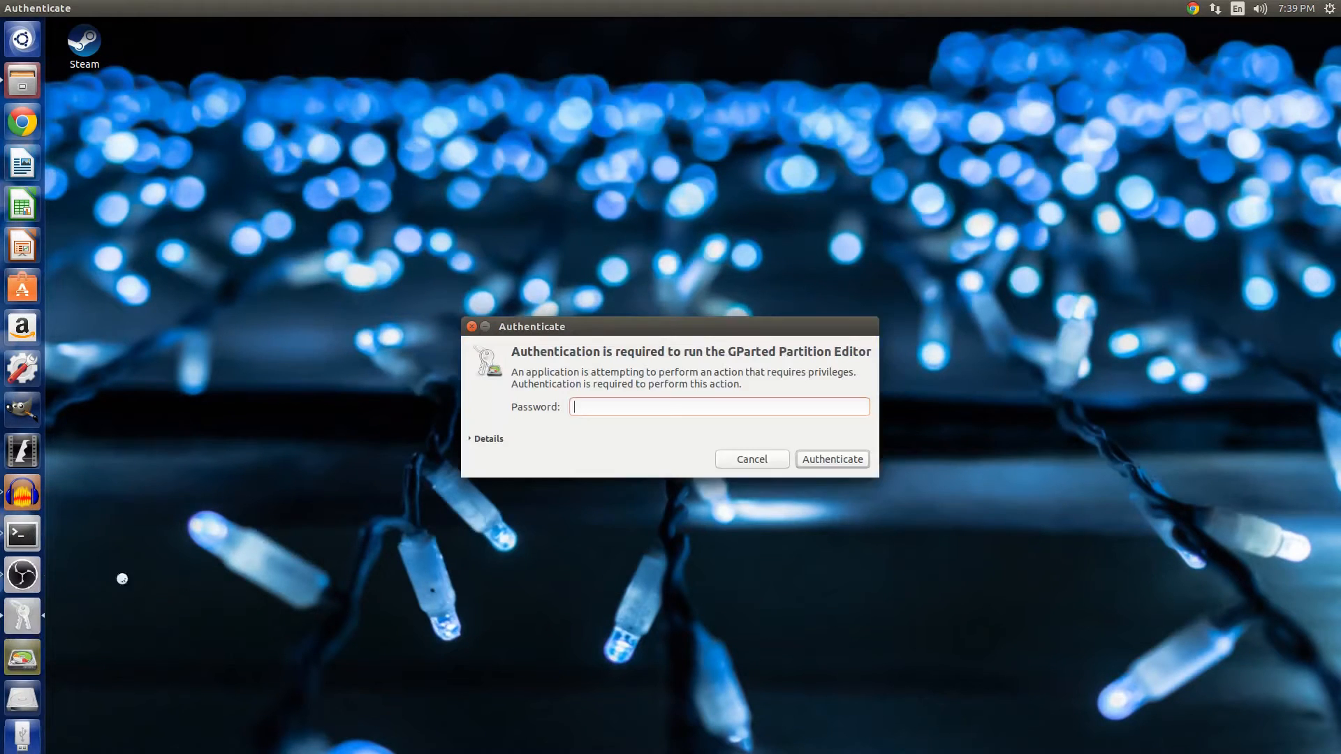
text(••••)
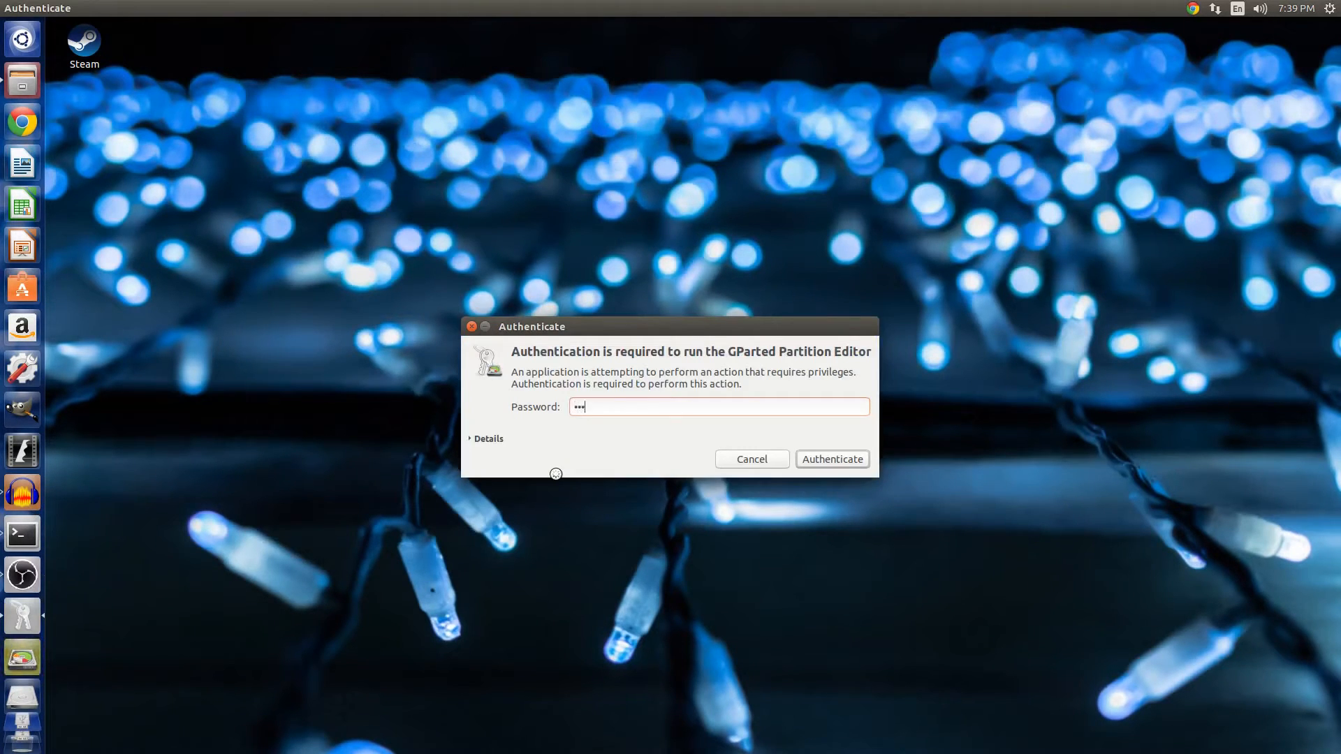
key(Return)
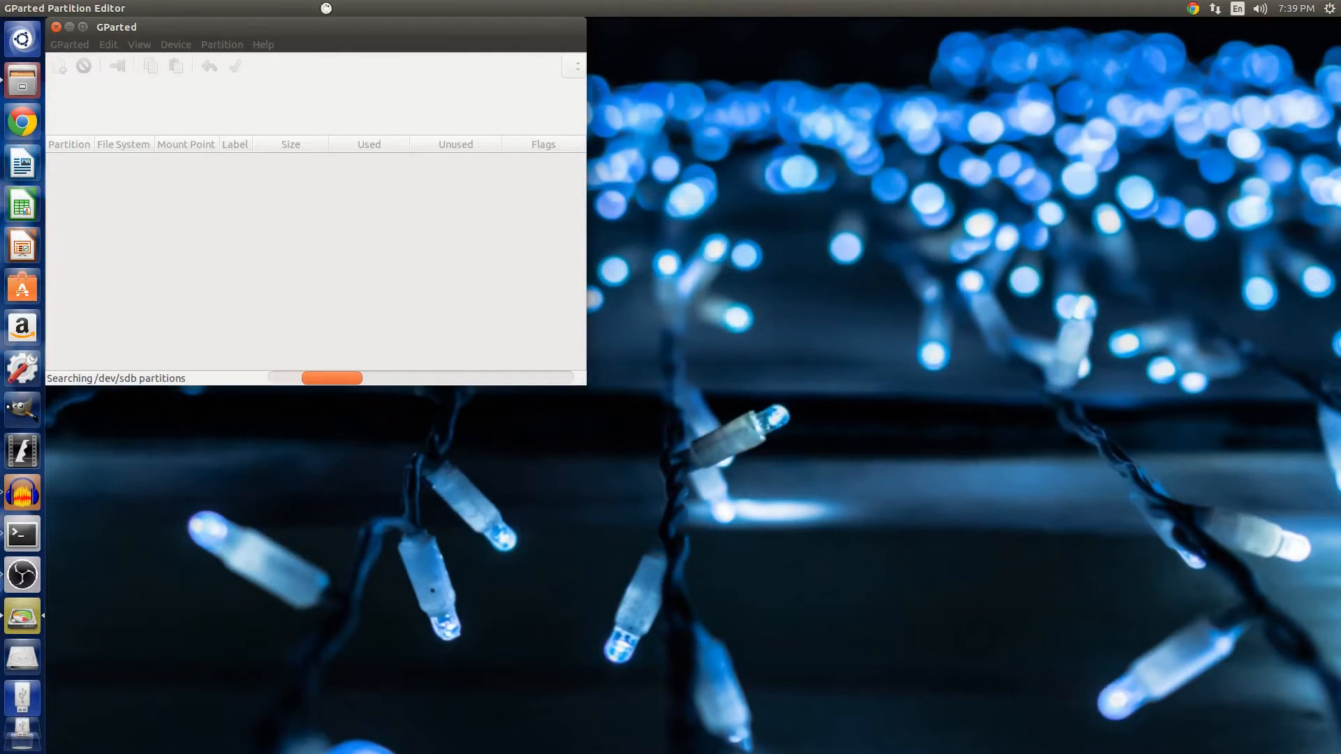
Switch GParted to the /dev/sdg device (29.80 GiB).
drag(284, 68, 601, 126)
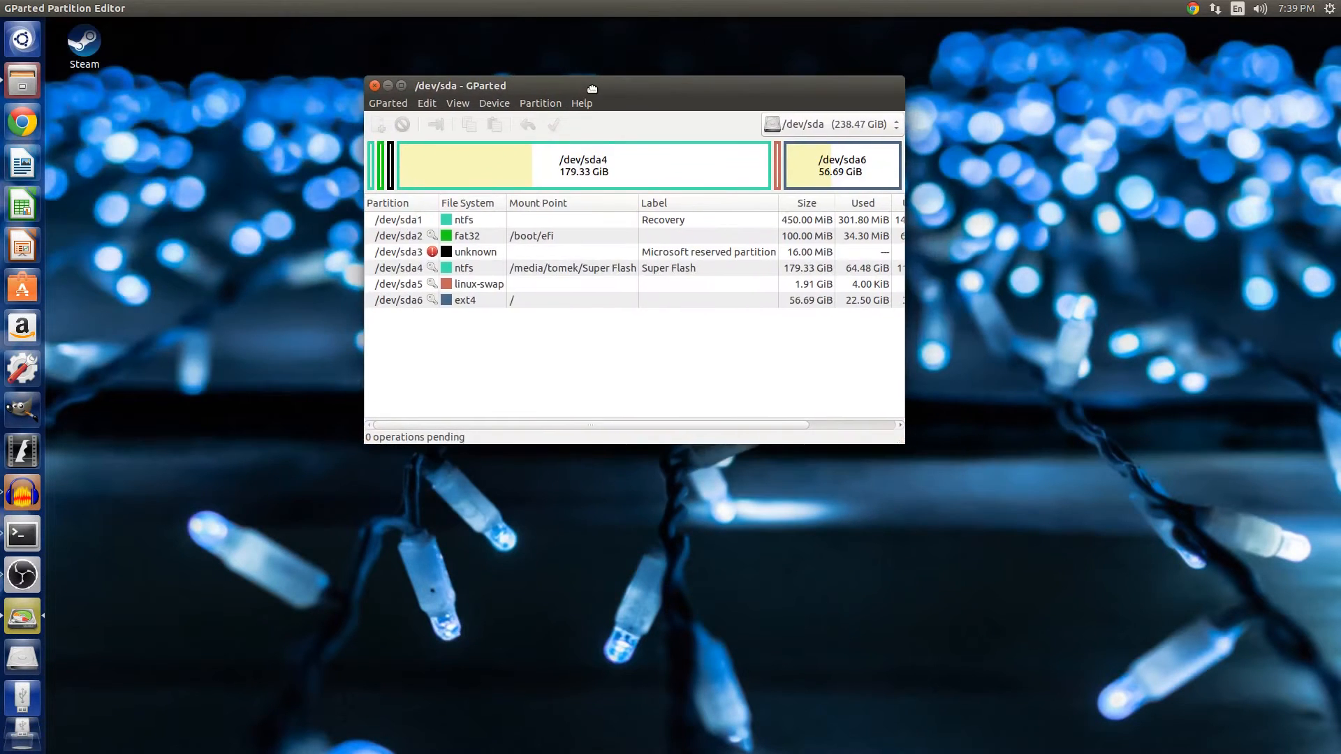
click(394, 103)
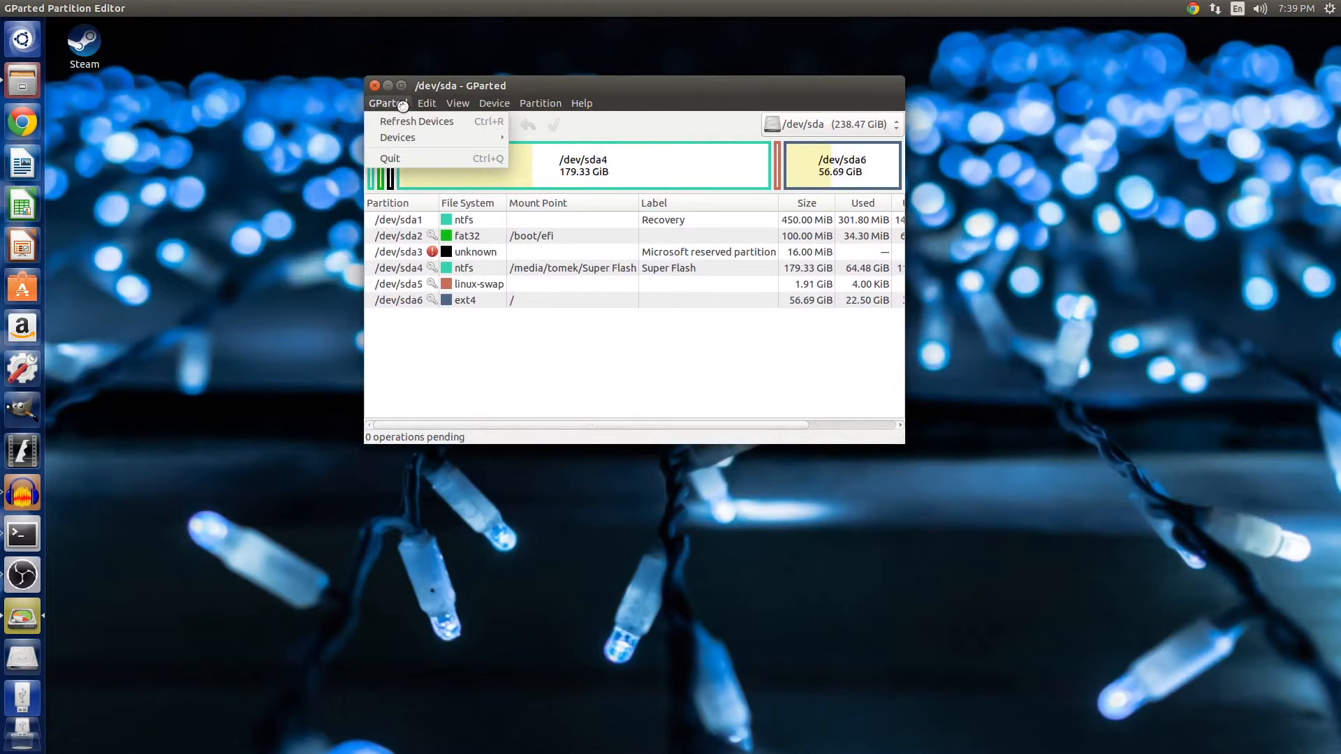
mouse_move(399, 137)
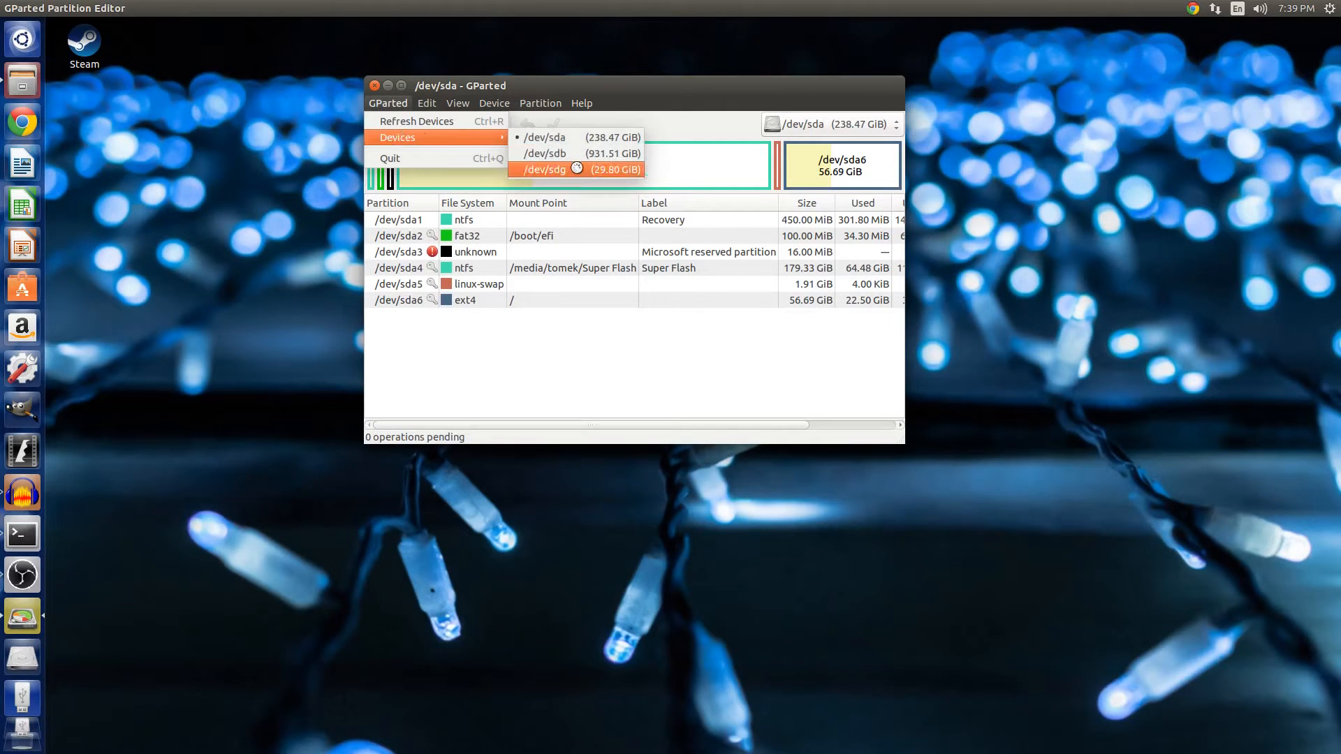
click(635, 174)
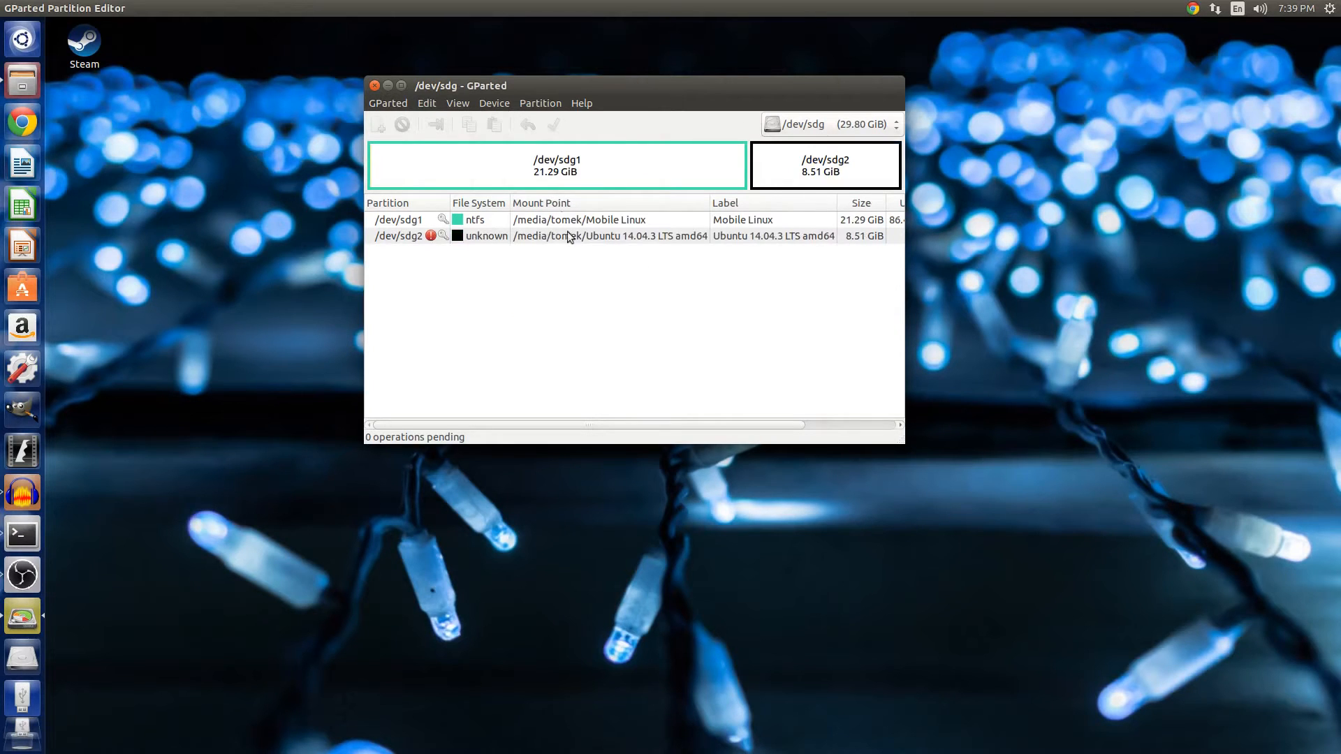
Unmount the /dev/sdg1 partition.
click(594, 221)
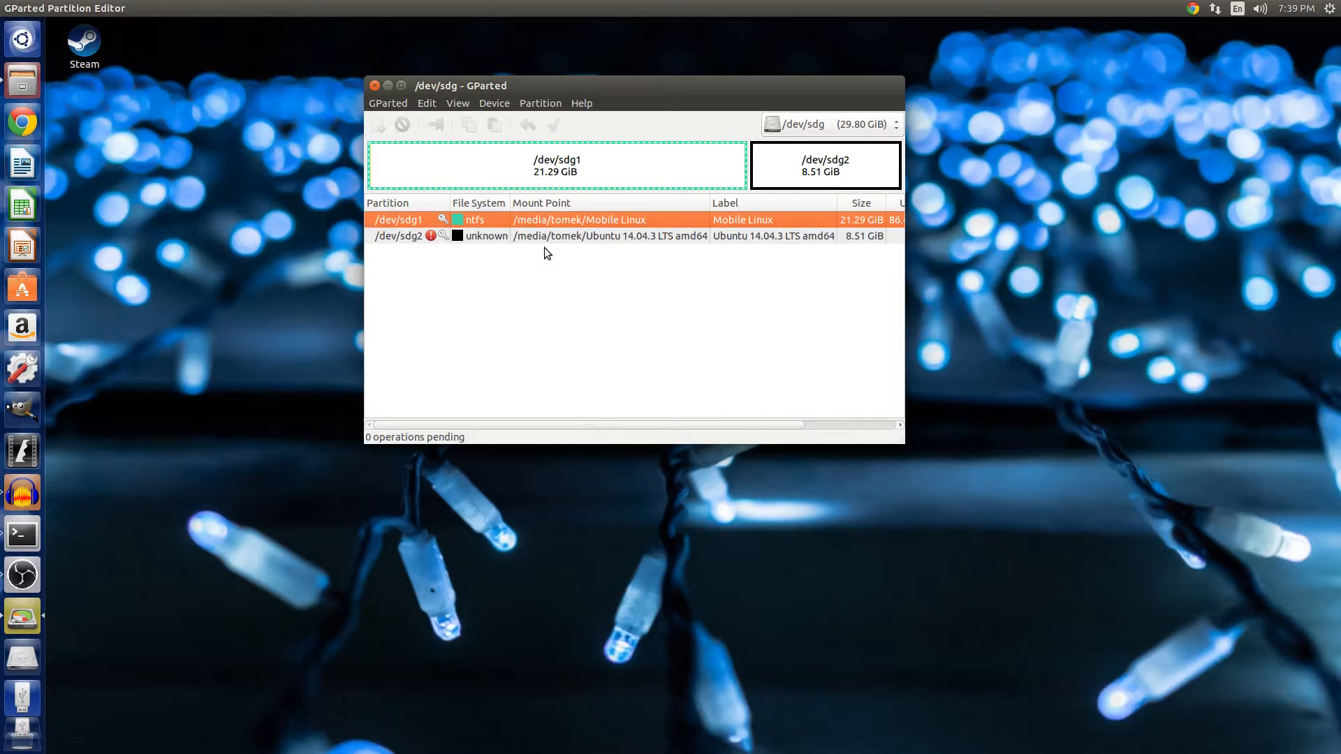
right_click(575, 221)
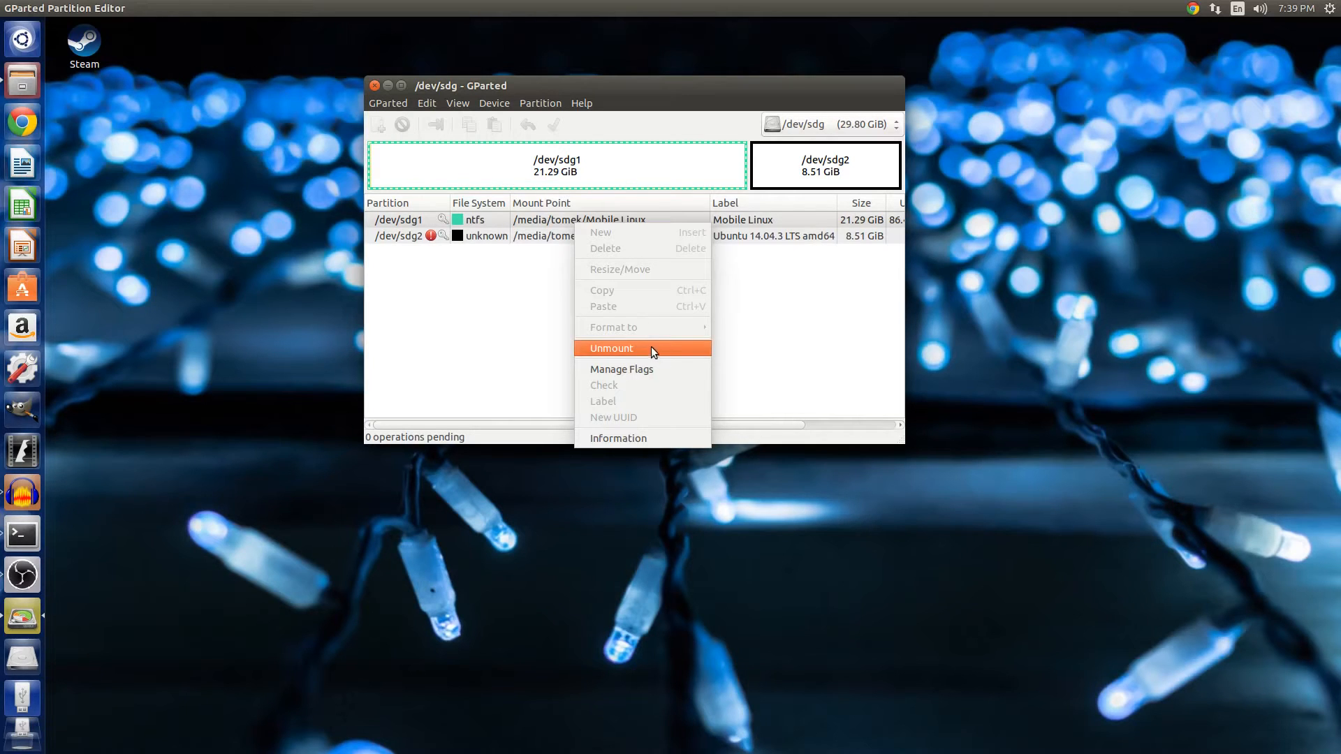
click(477, 234)
right_click(485, 237)
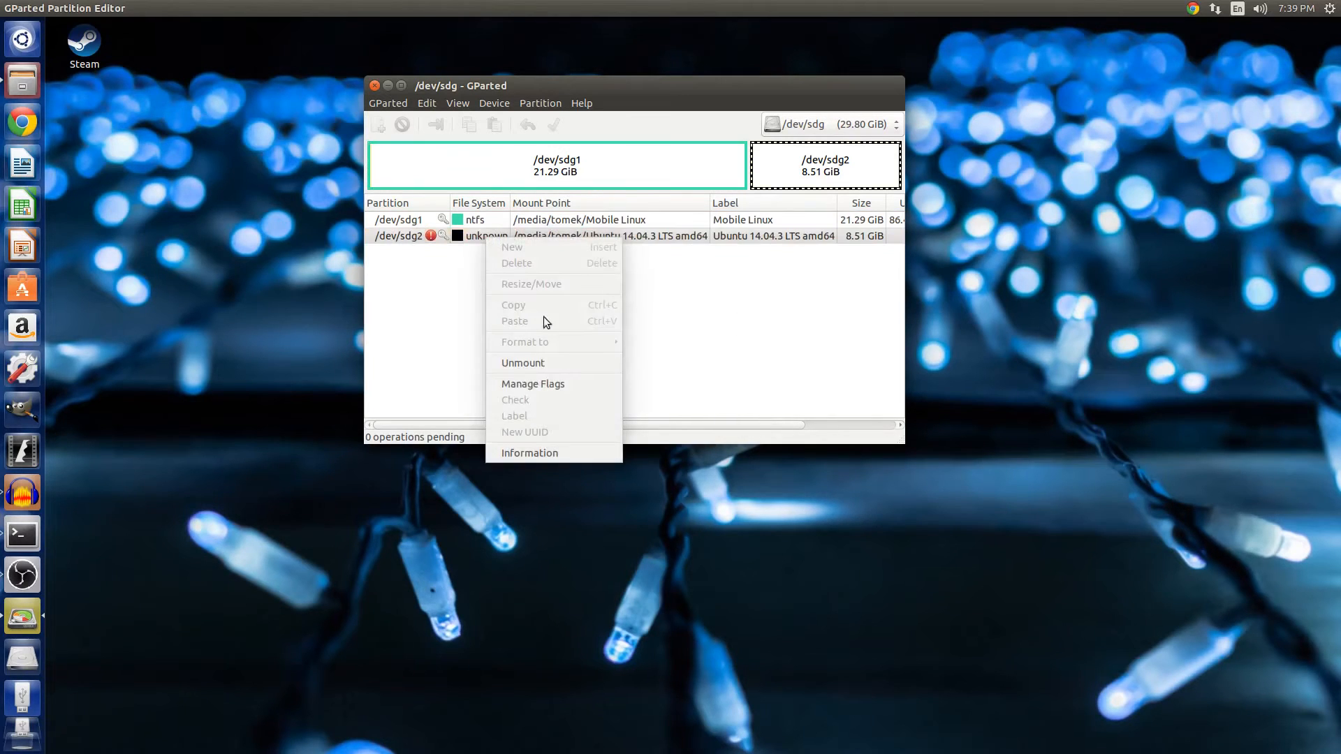
click(534, 103)
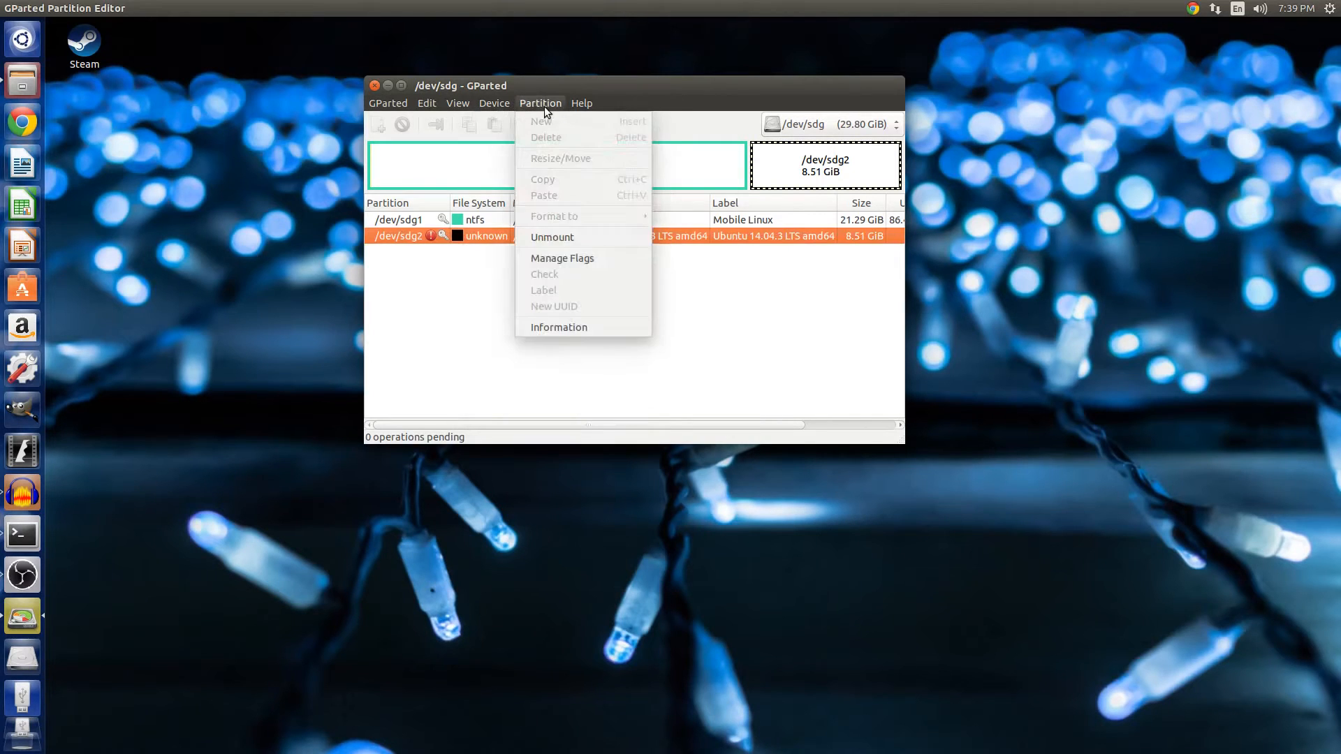
mouse_move(492, 103)
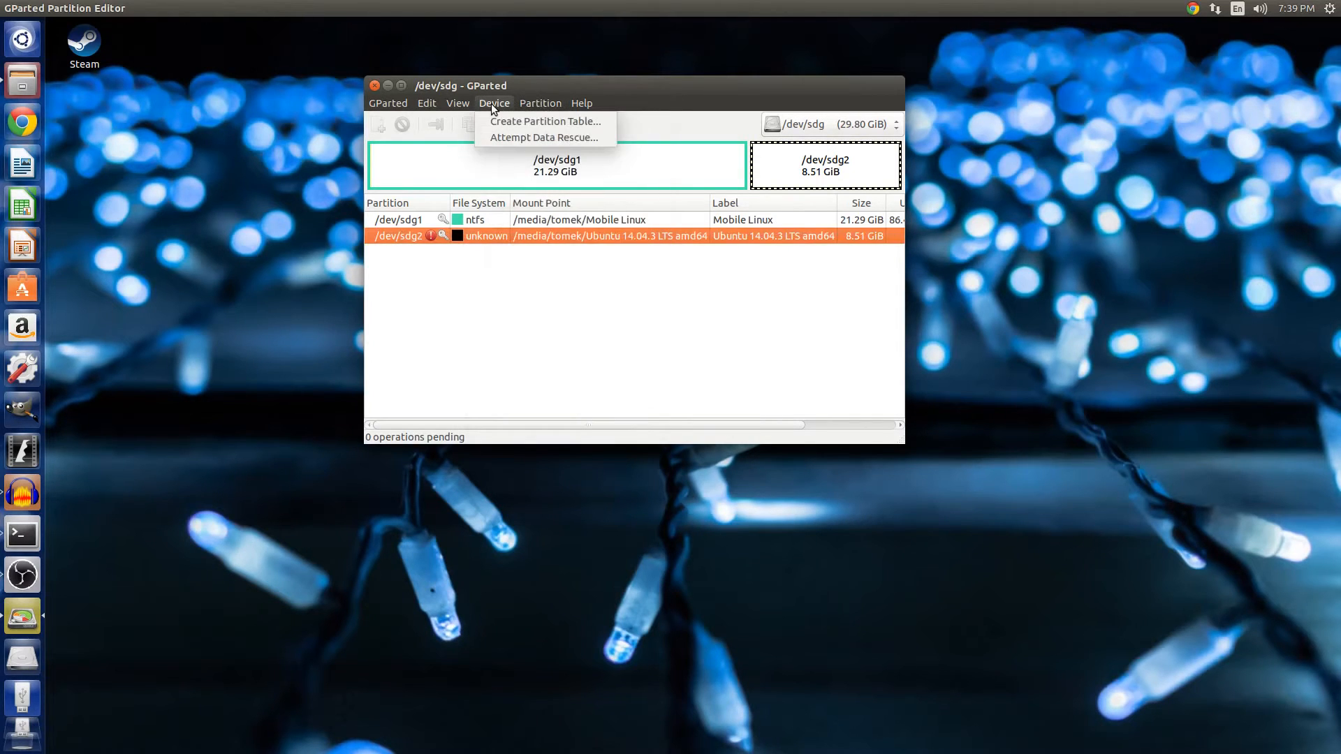
click(514, 220)
right_click(517, 222)
click(561, 348)
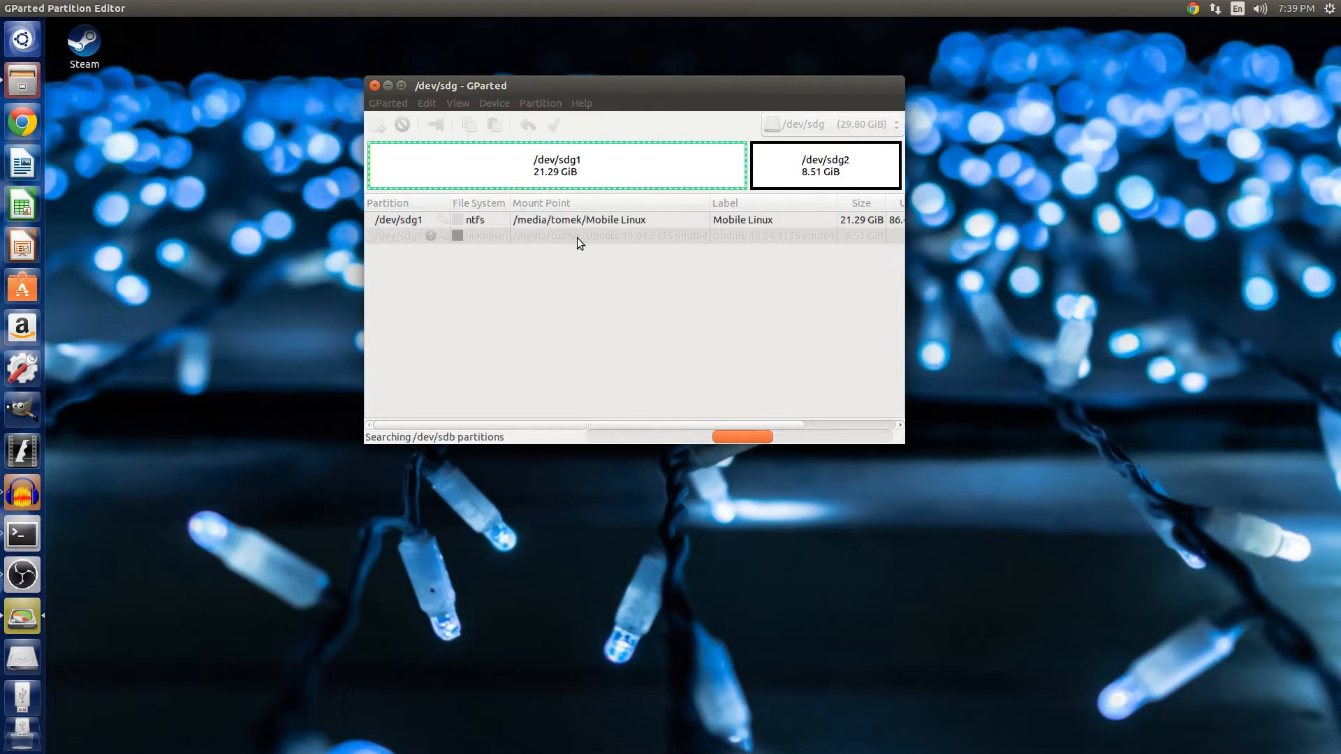
Unmount the /dev/sdg2 partition.
click(559, 237)
right_click(558, 234)
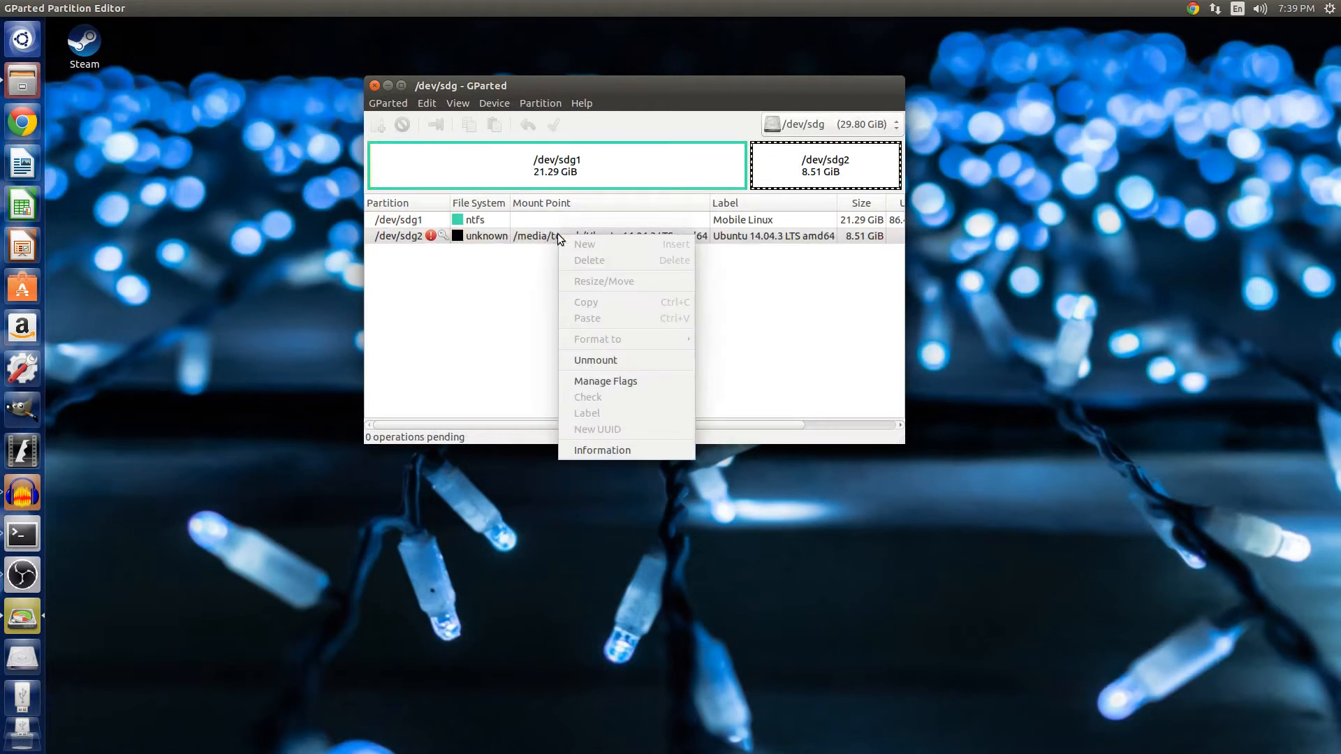
click(585, 363)
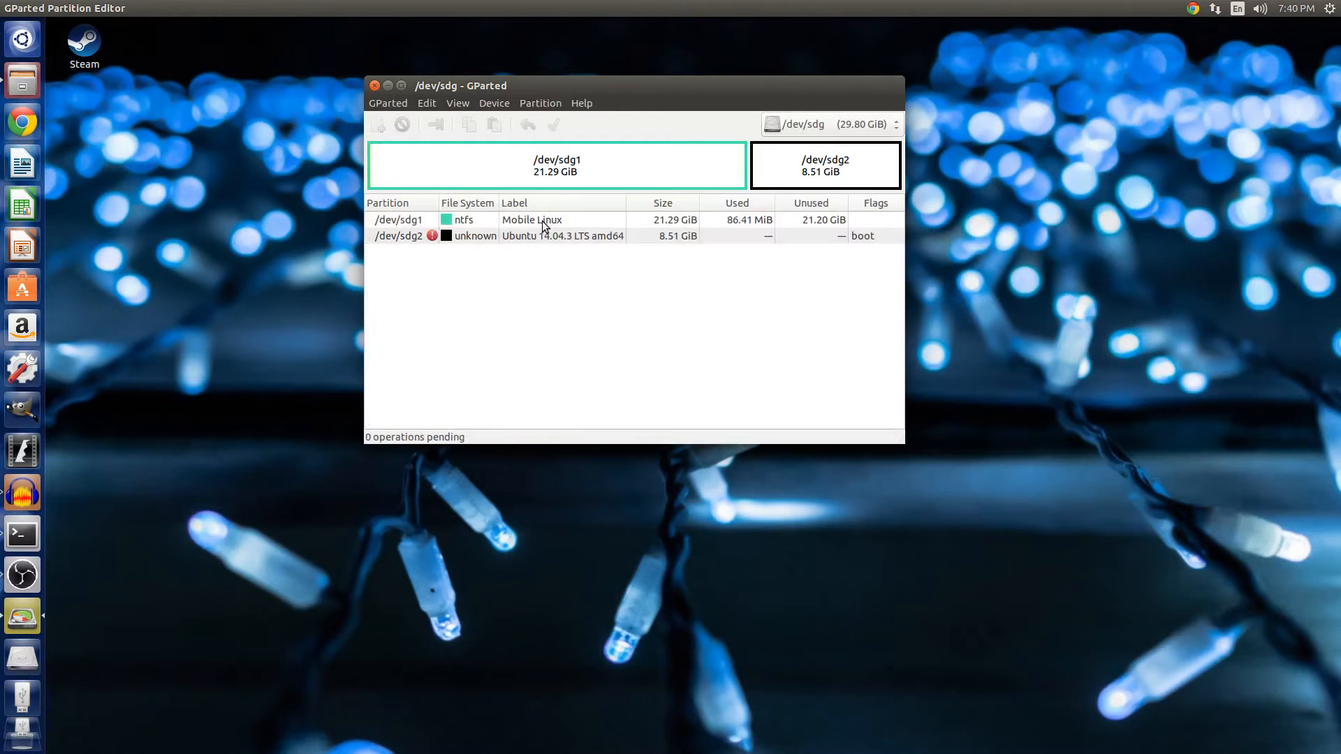
Delete both the /dev/sdg1 and /dev/sdg2 partitions.
click(542, 221)
right_click(543, 221)
click(552, 246)
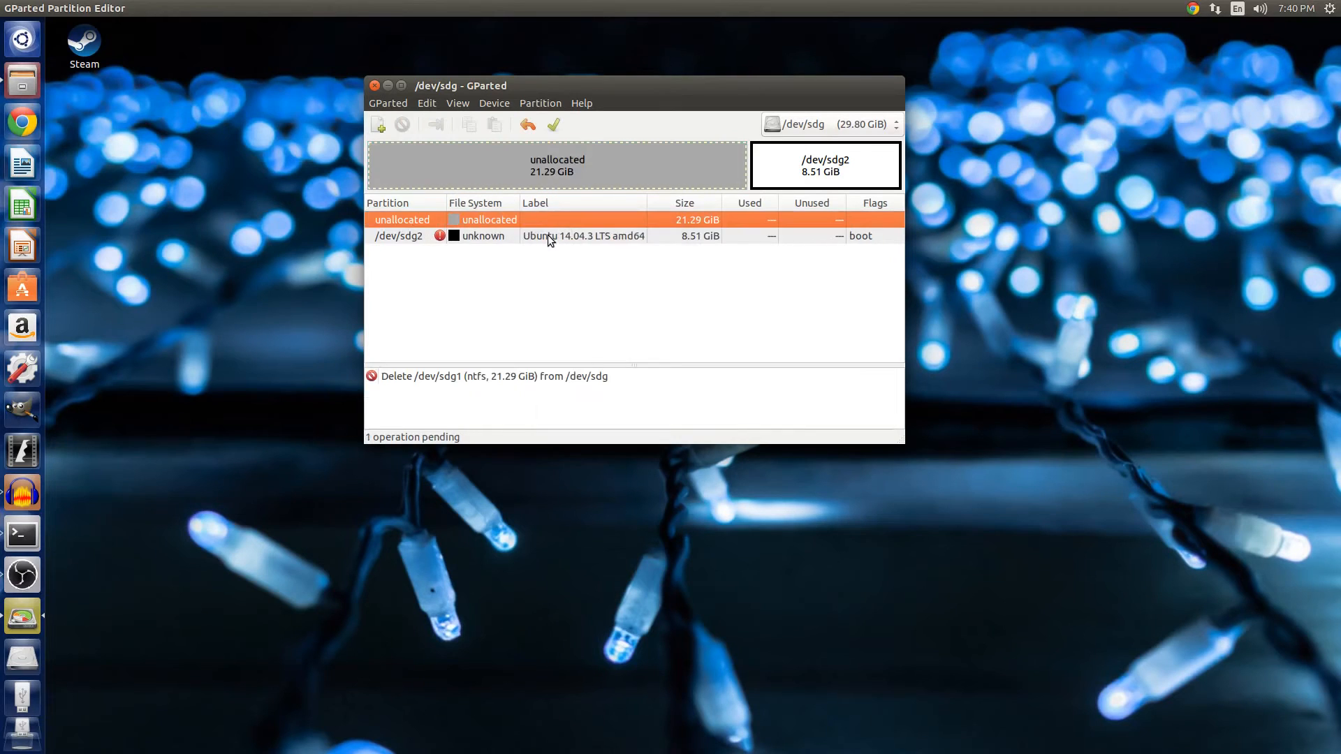
right_click(548, 236)
click(556, 261)
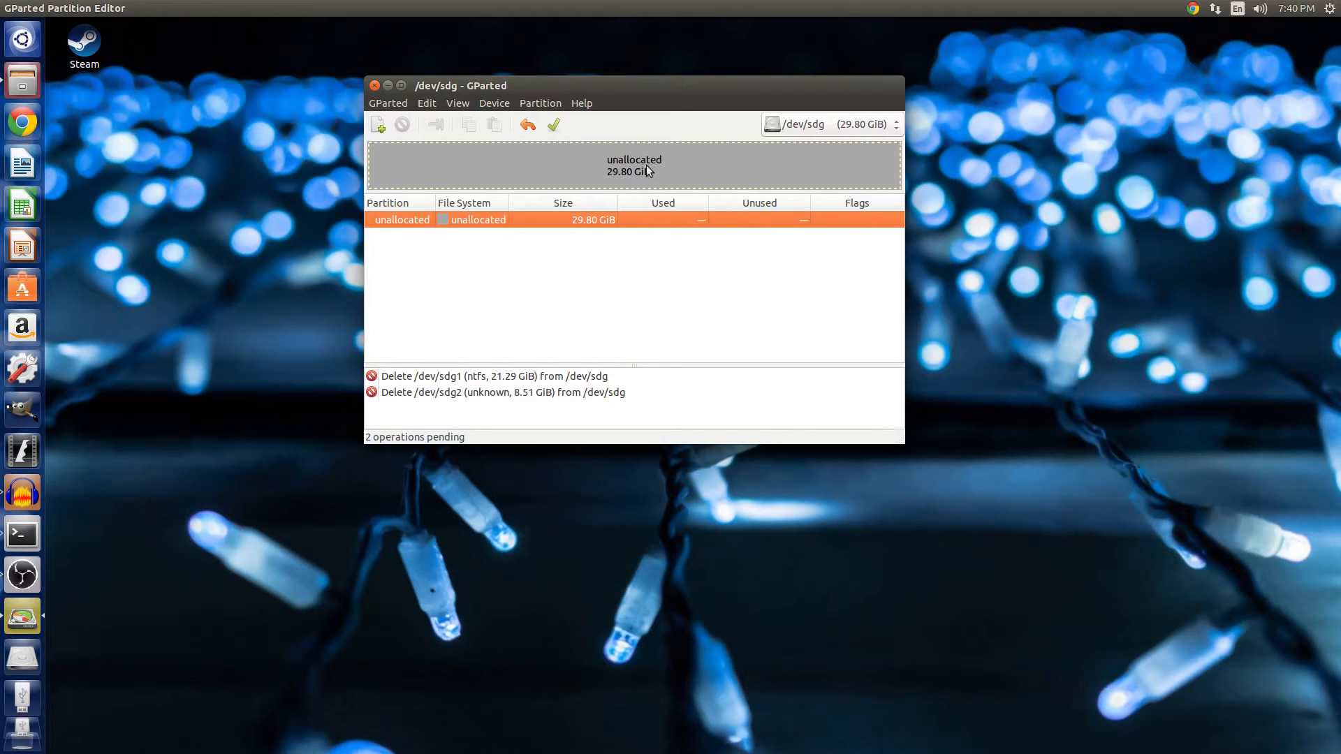
Try to create a new partition table on /dev/sdg.
click(539, 105)
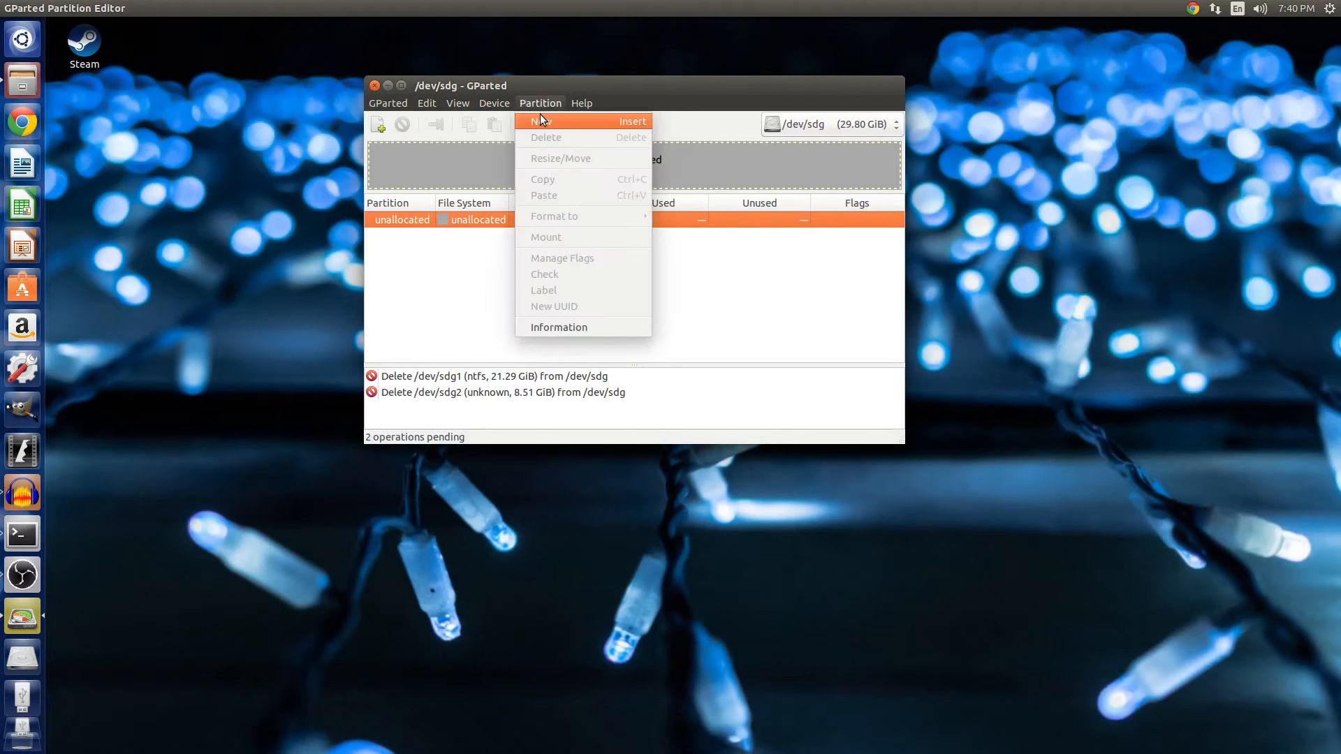
click(492, 122)
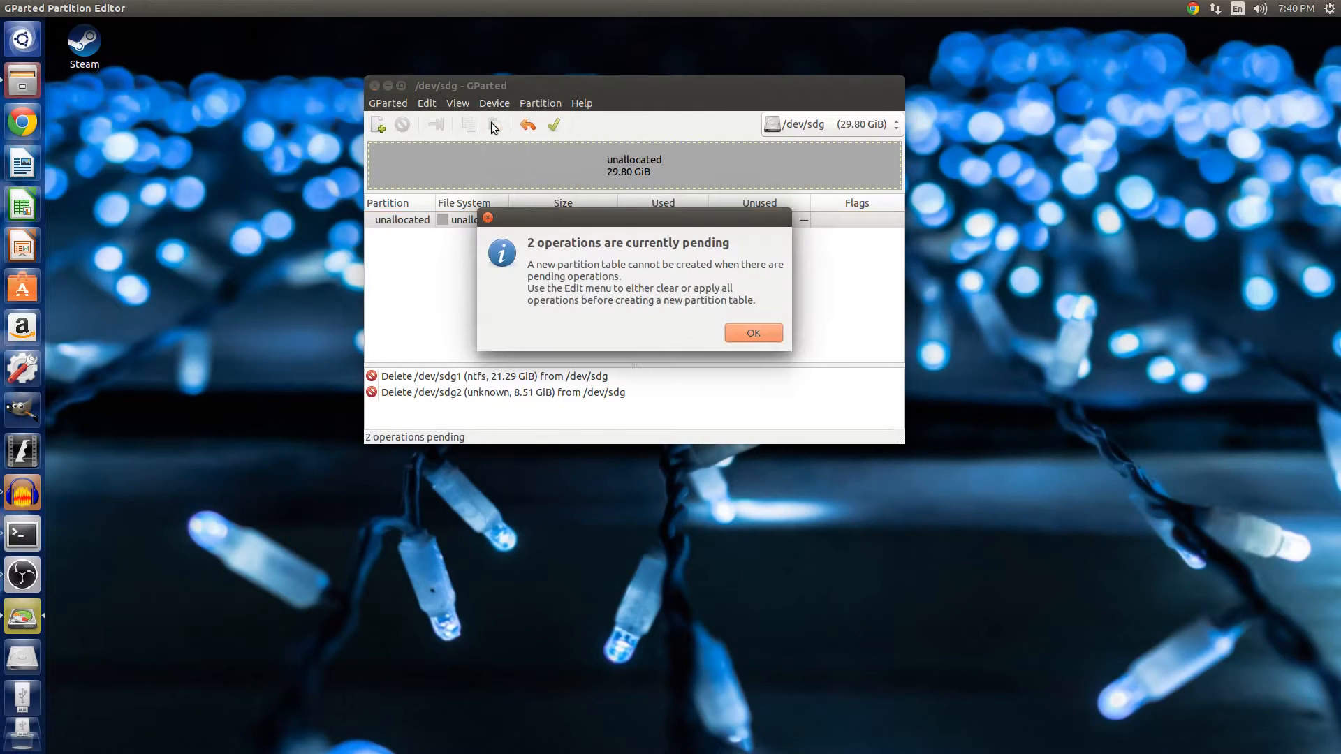
click(488, 218)
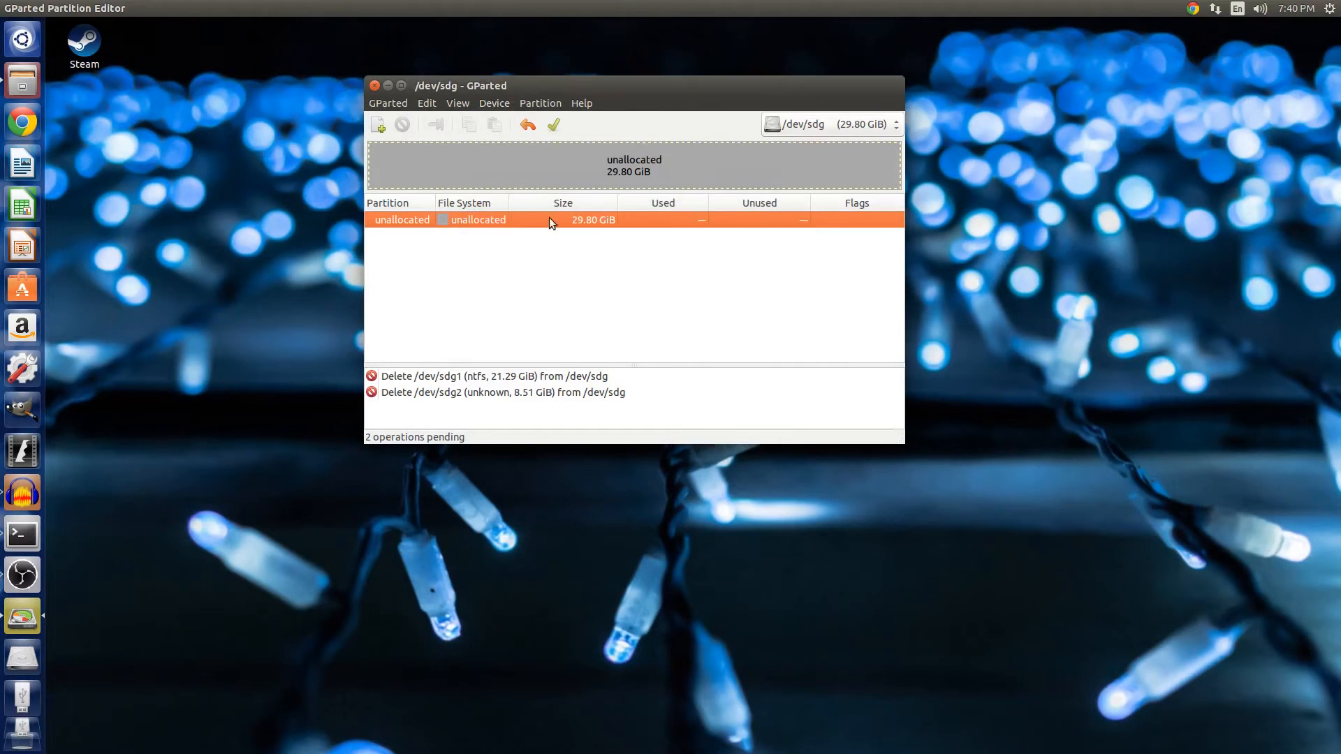
Apply the two pending partition deletions to the device.
click(554, 125)
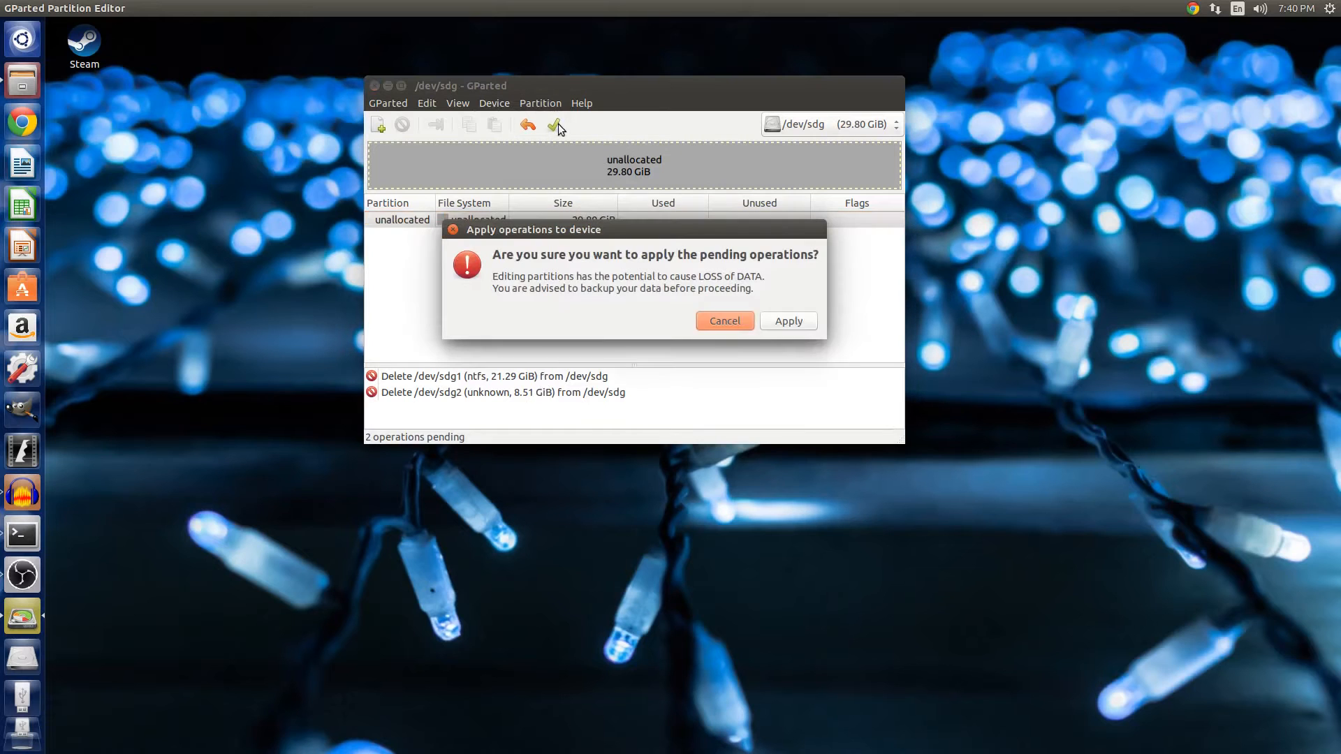
click(784, 320)
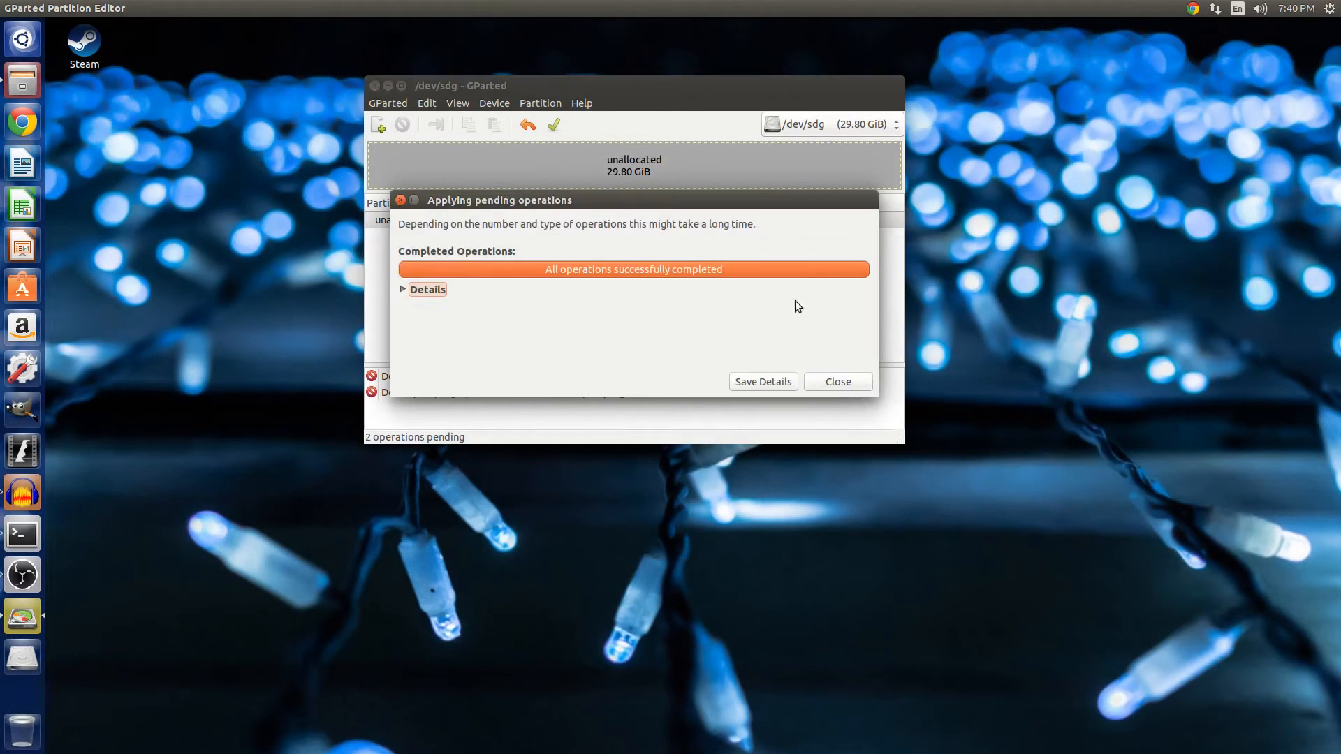
click(866, 383)
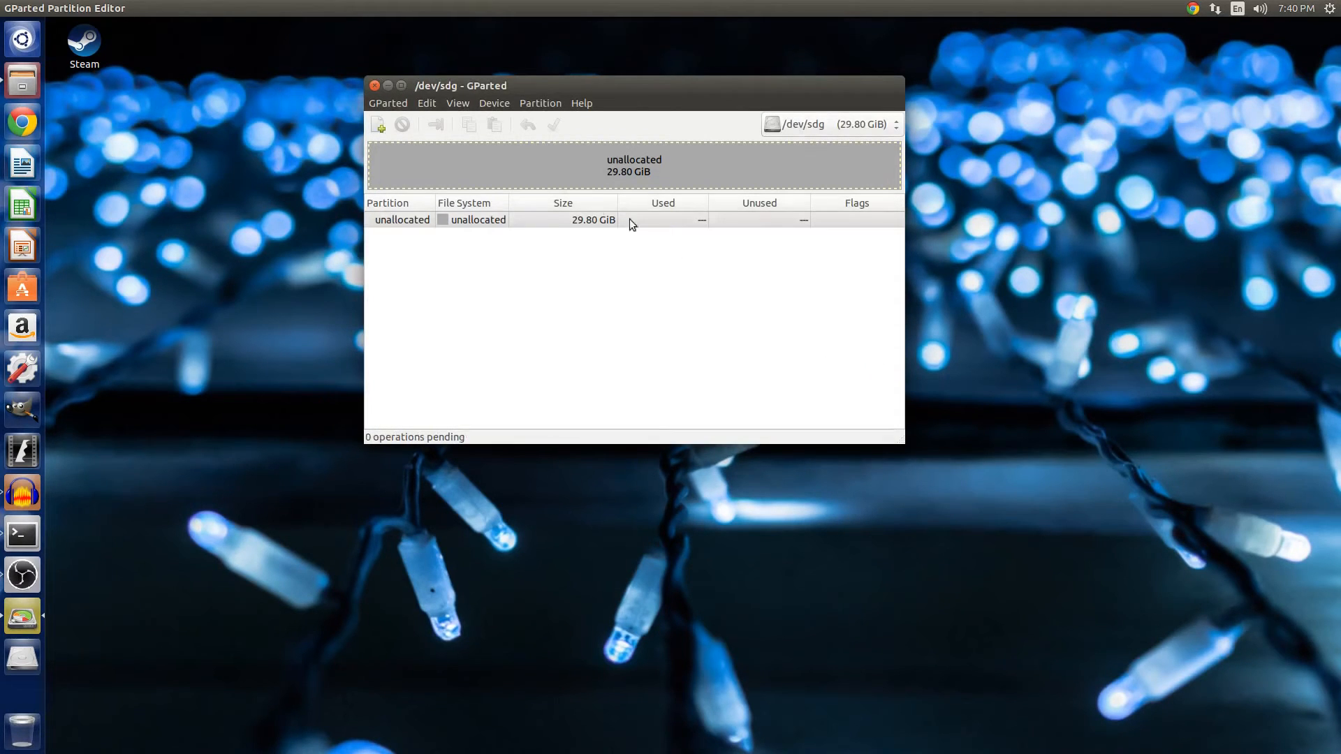
Create a new msdos partition table on /dev/sdg.
click(545, 213)
right_click(543, 216)
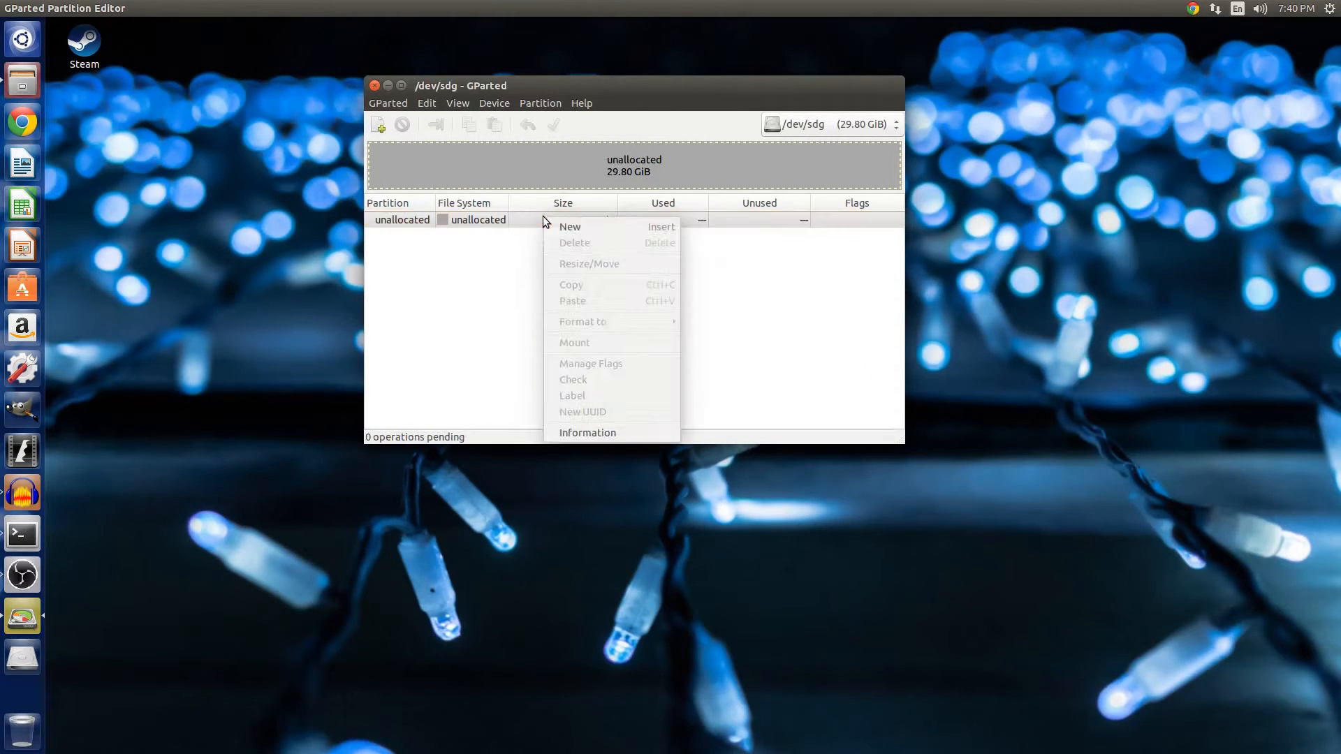
click(503, 102)
click(505, 121)
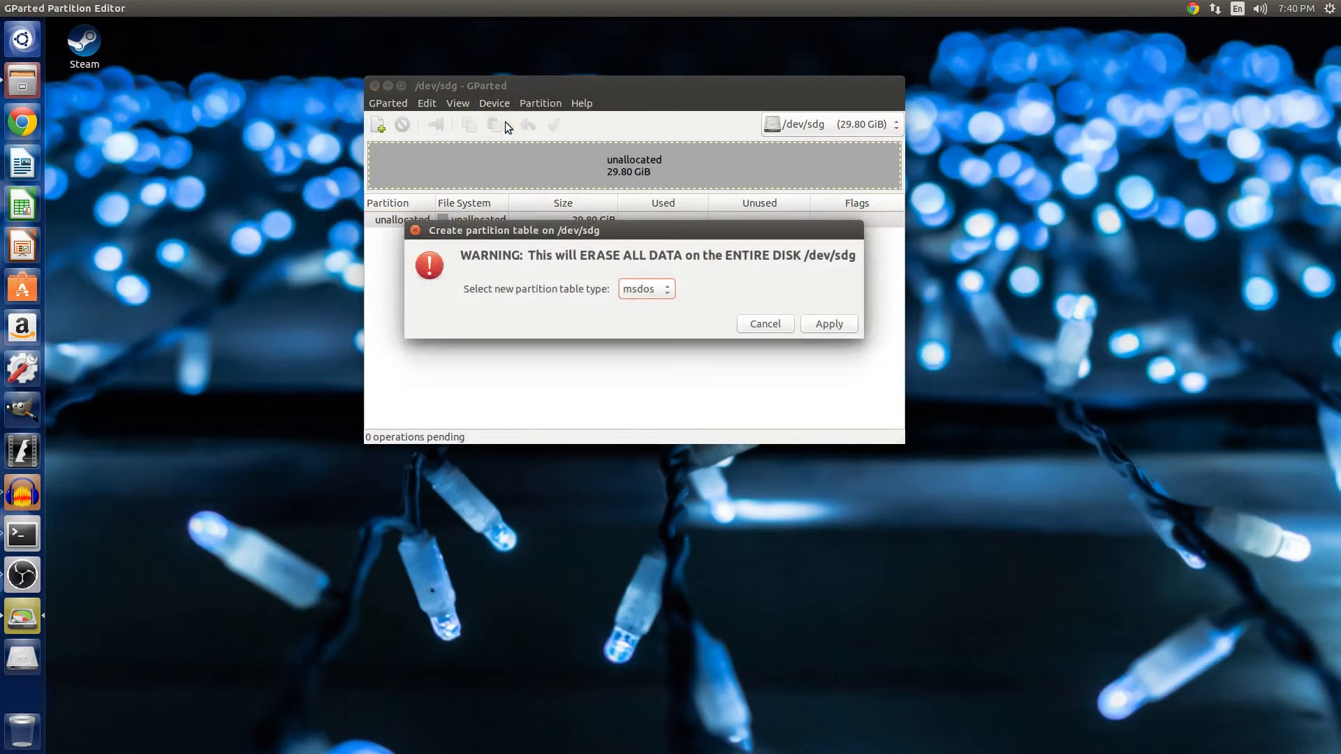
click(643, 292)
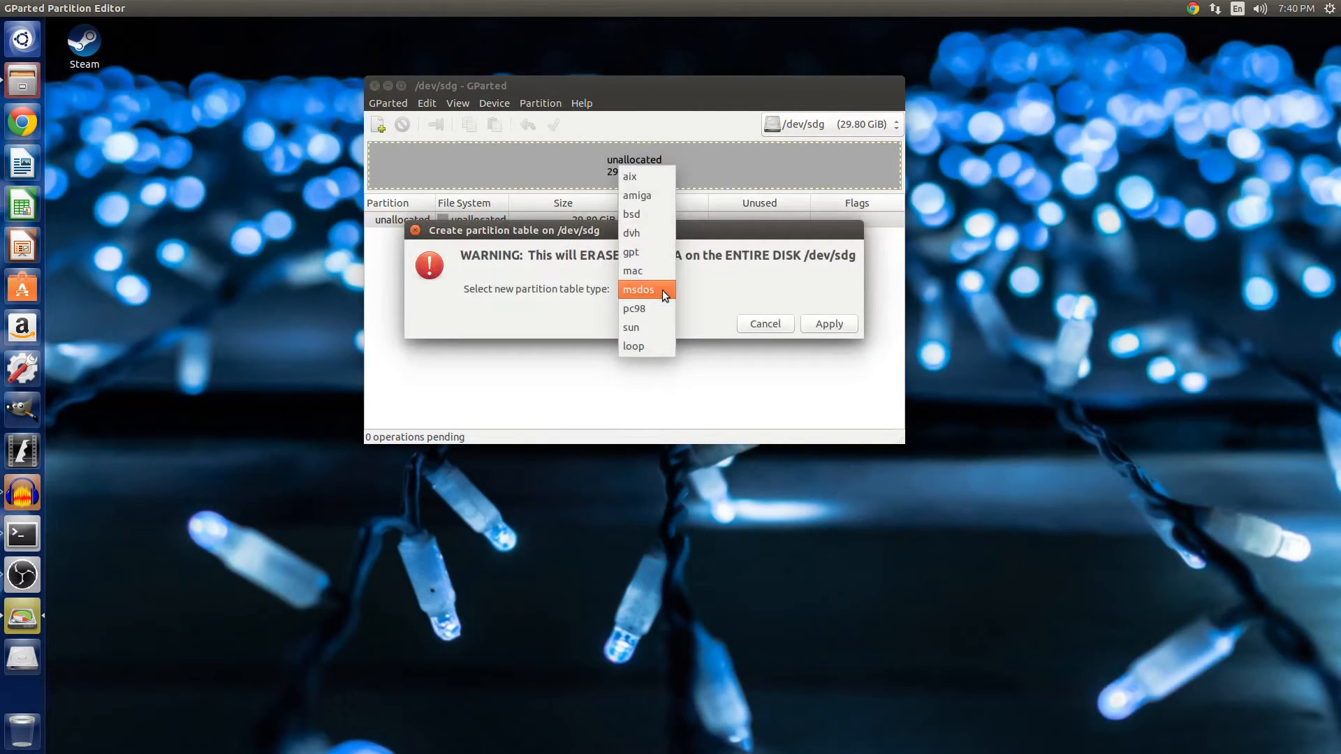
click(663, 290)
click(663, 291)
click(668, 288)
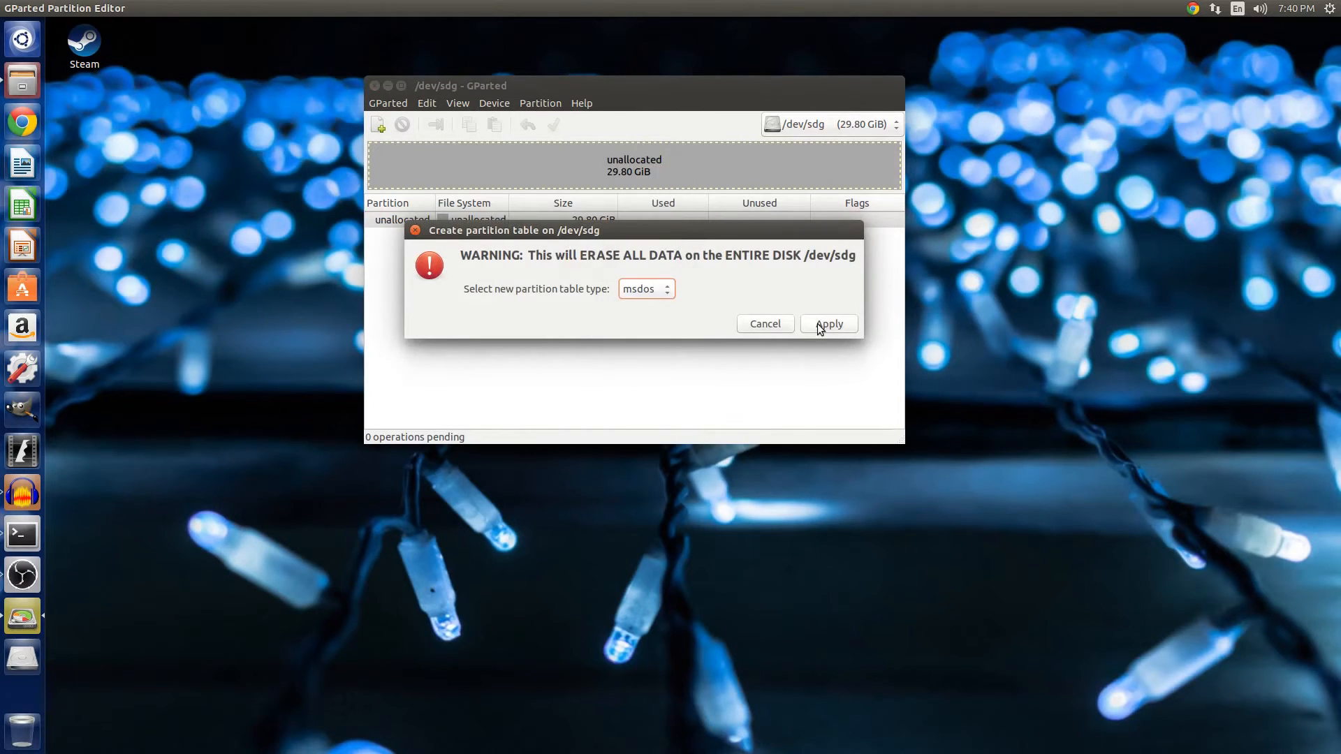
click(820, 328)
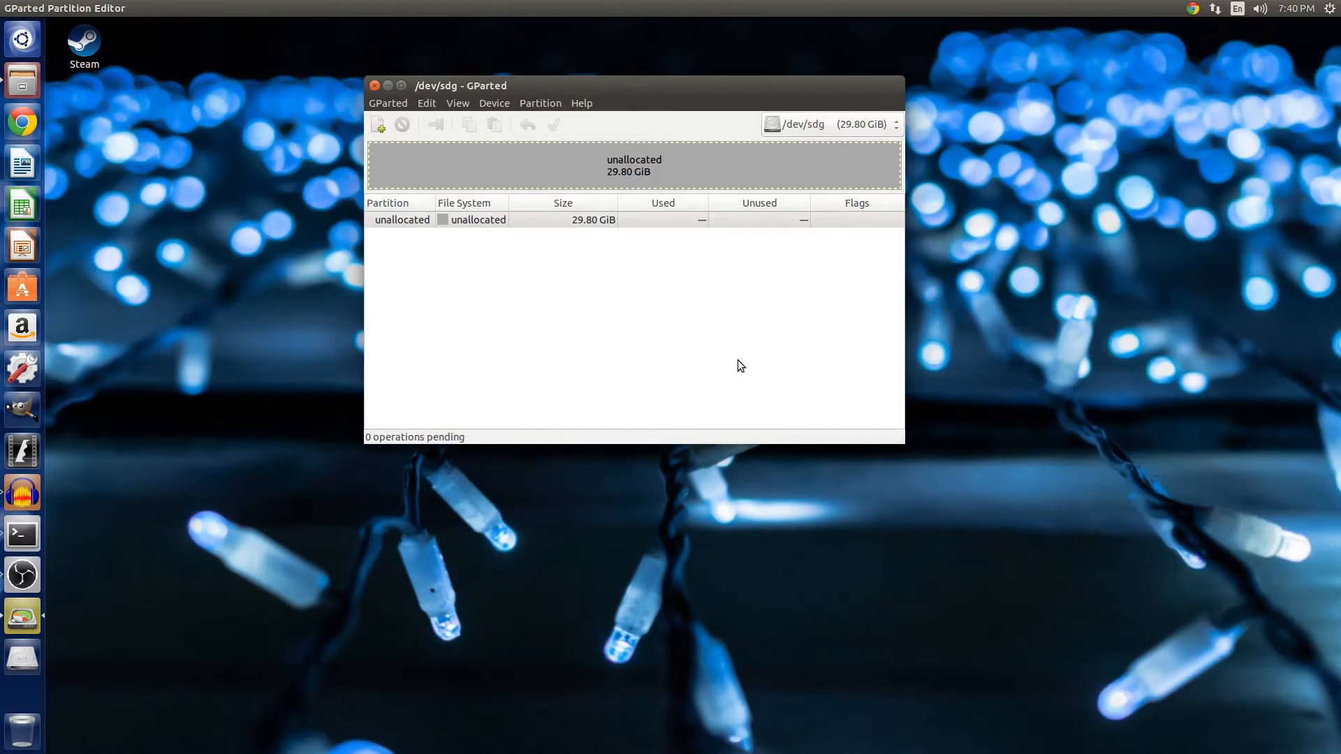
Create an 8000 MiB primary fat32 partition in the unallocated space of /dev/sdg.
click(559, 221)
right_click(557, 220)
click(538, 222)
right_click(538, 223)
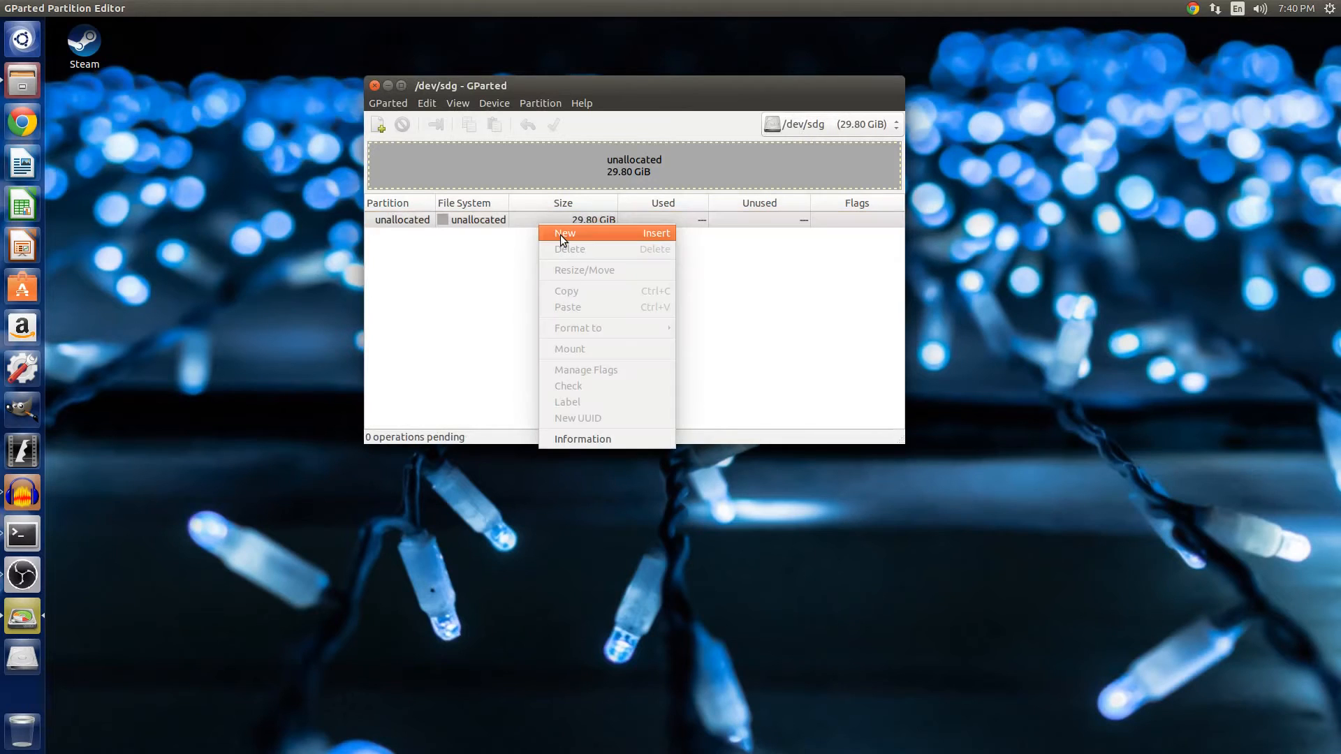
click(560, 235)
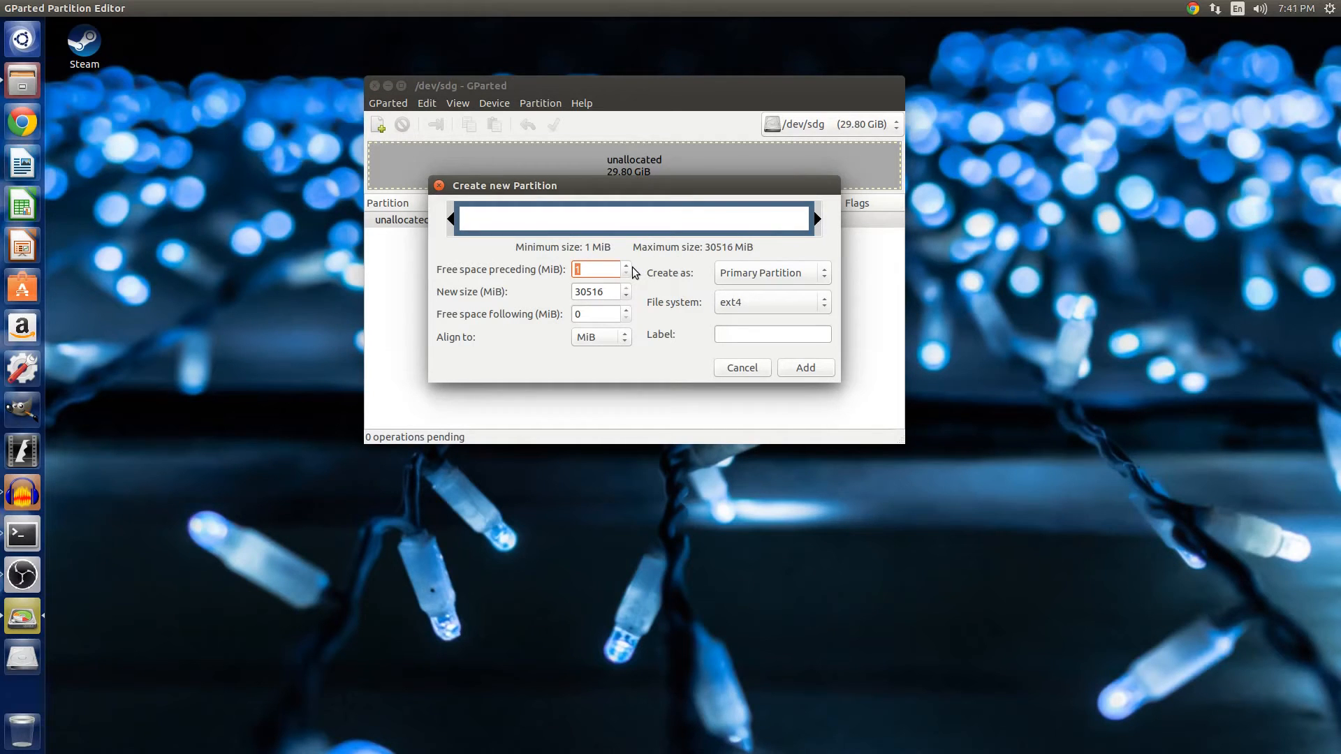
click(736, 277)
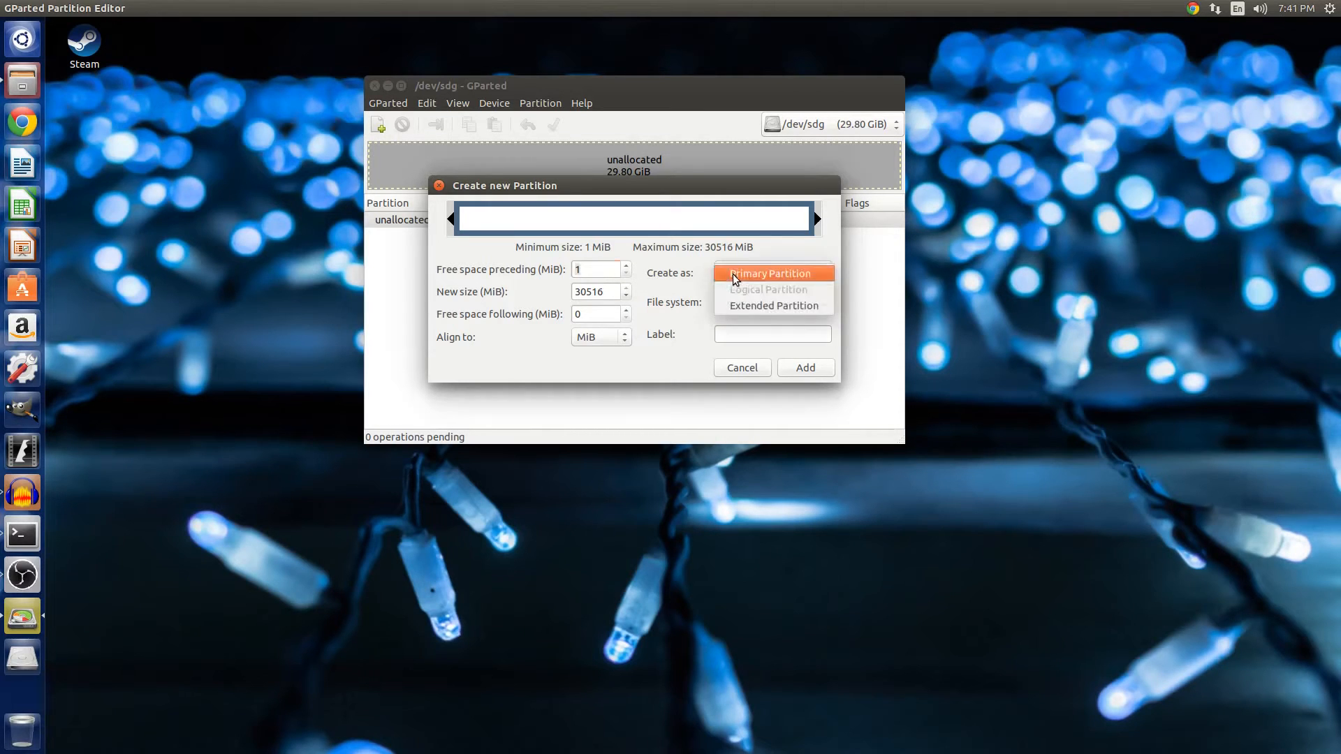
click(752, 275)
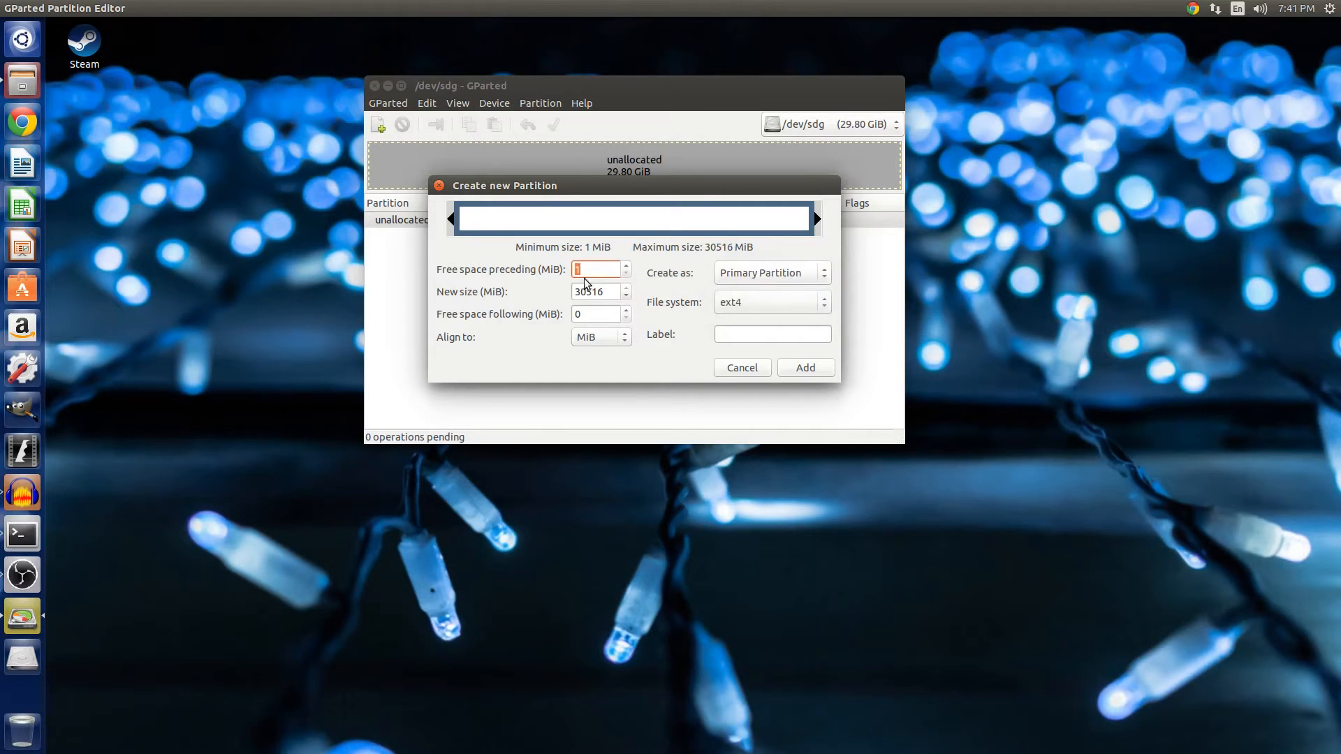
key(Tab)
text(8000)
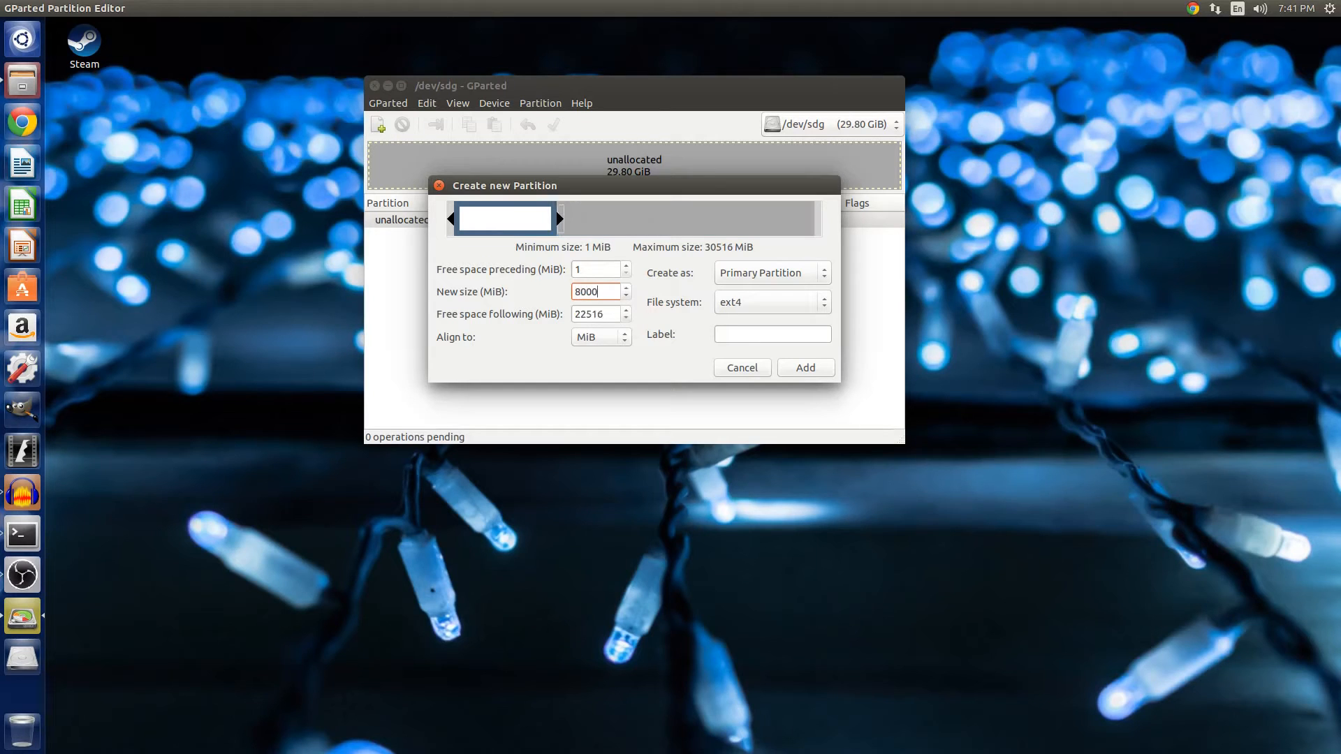
click(787, 303)
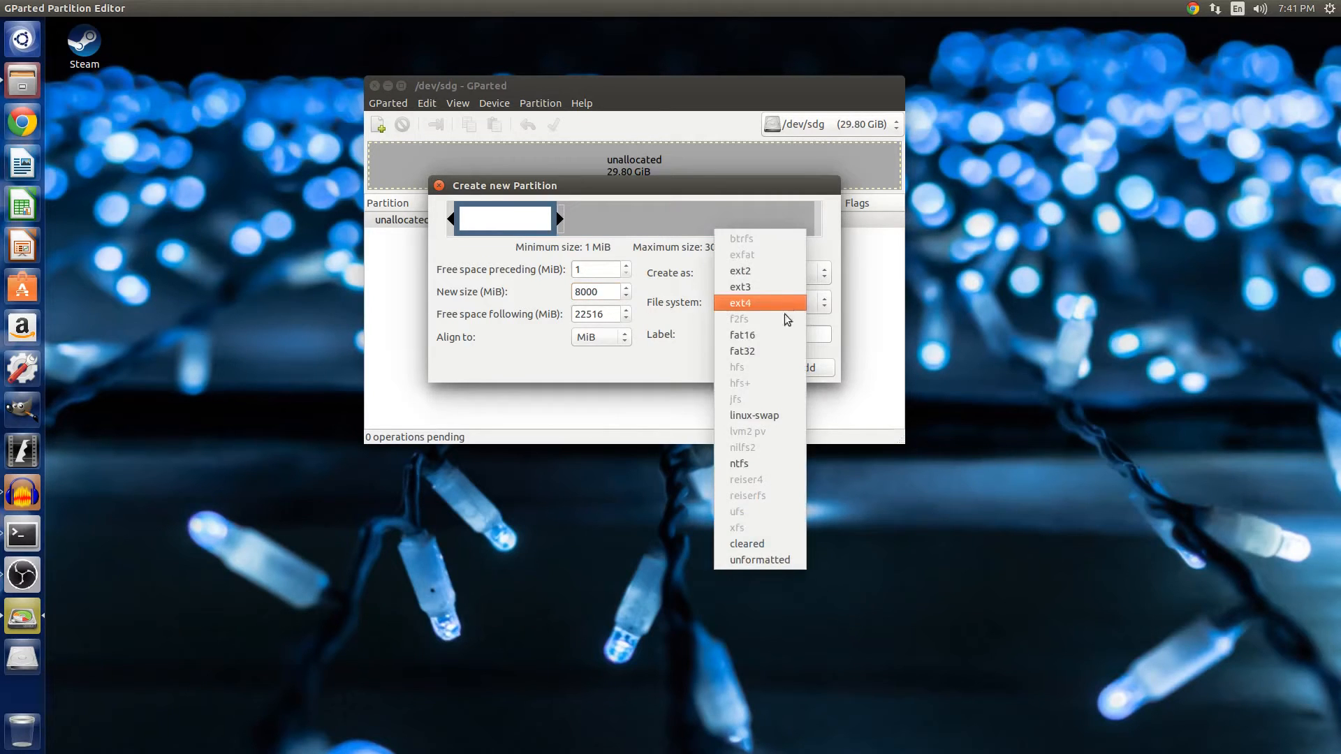
click(781, 350)
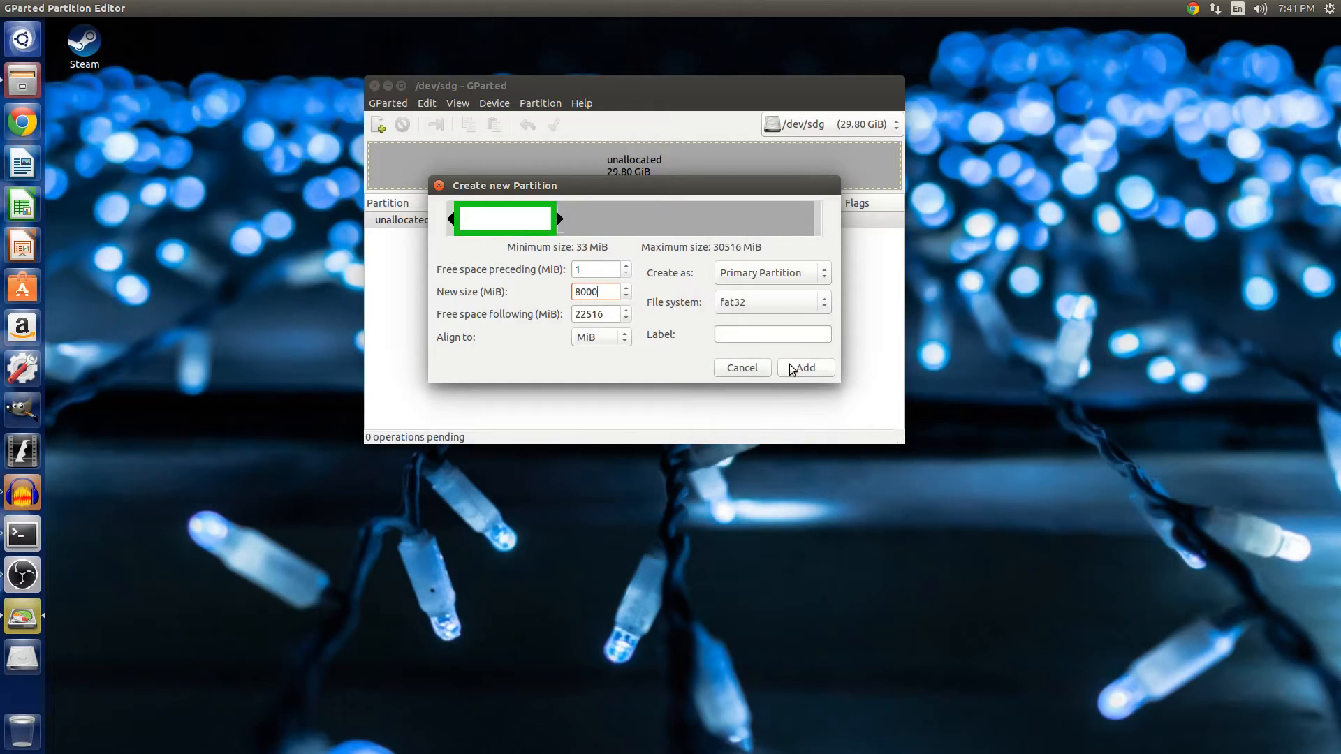
click(792, 368)
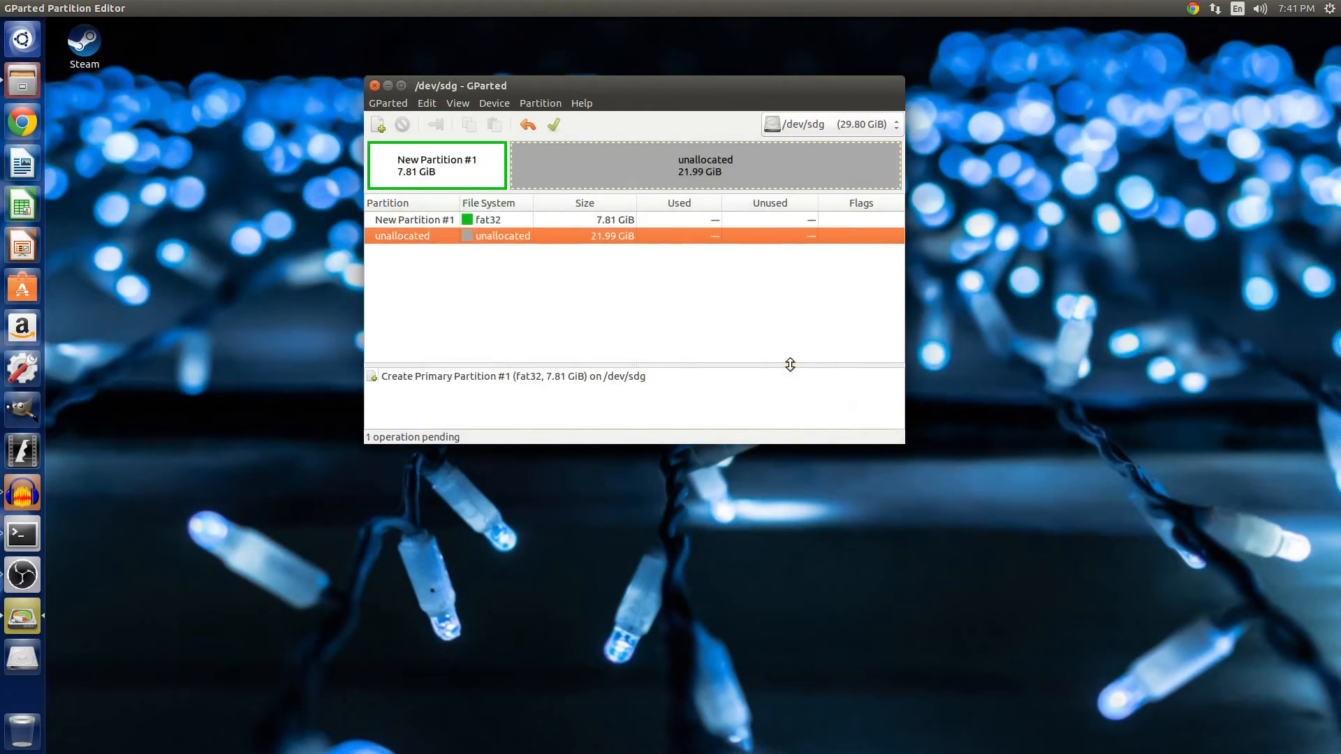
Undo the pending partition creation.
right_click(524, 235)
click(519, 230)
click(527, 118)
right_click(500, 215)
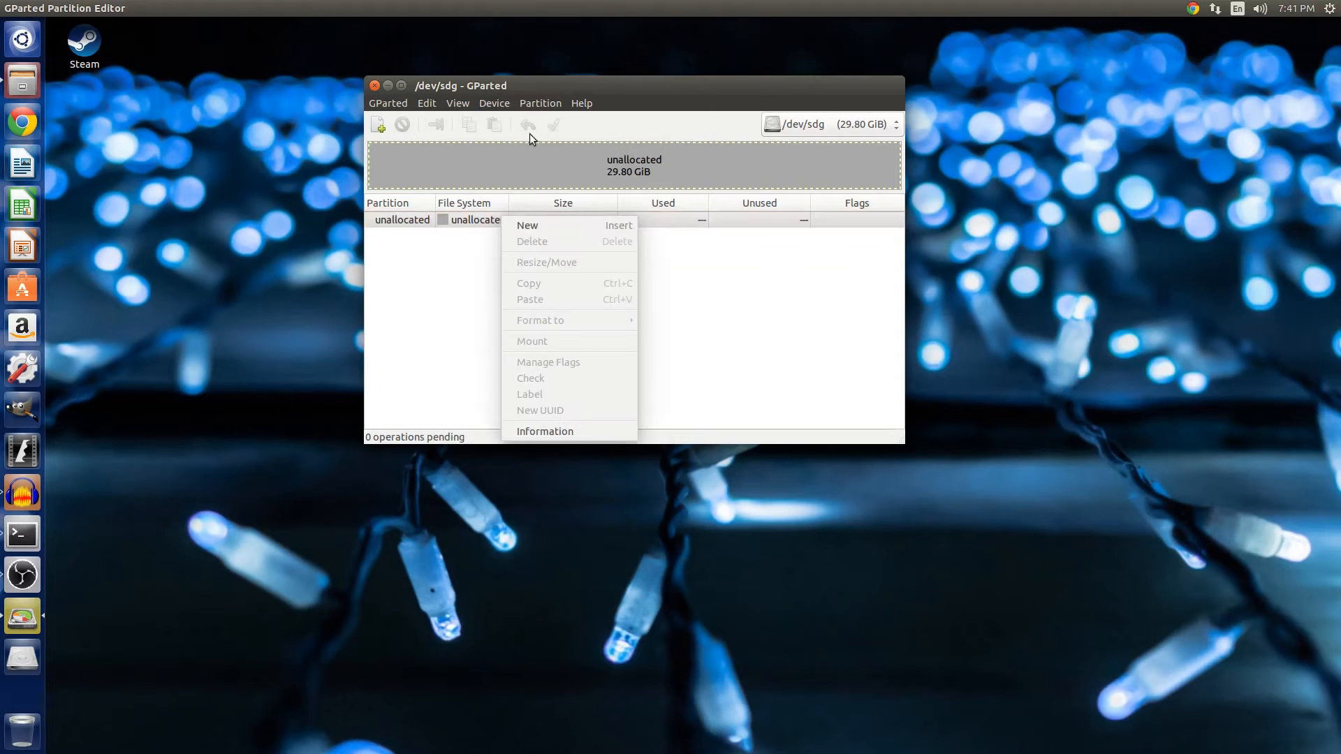
click(435, 312)
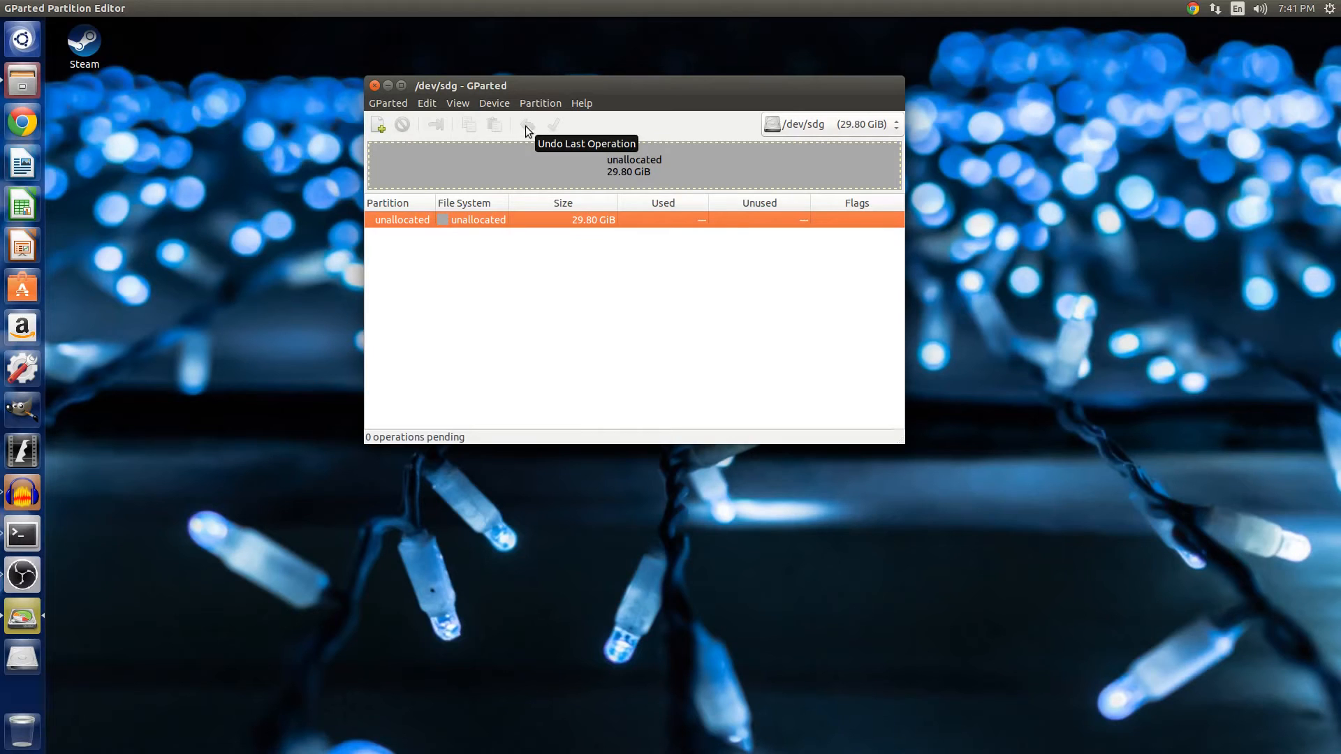
Start a new partition on the unallocated space and compute 29.80 minus 8 in the Calculator app.
right_click(470, 218)
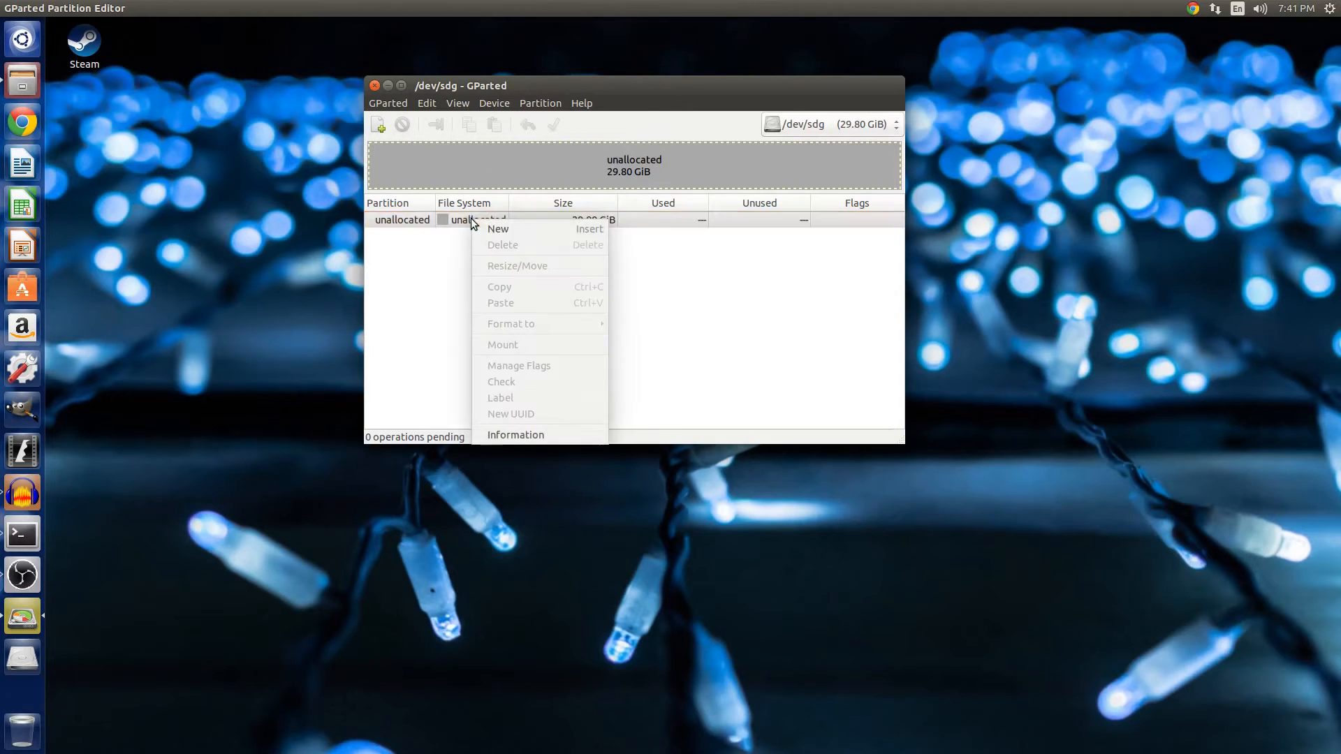
click(488, 228)
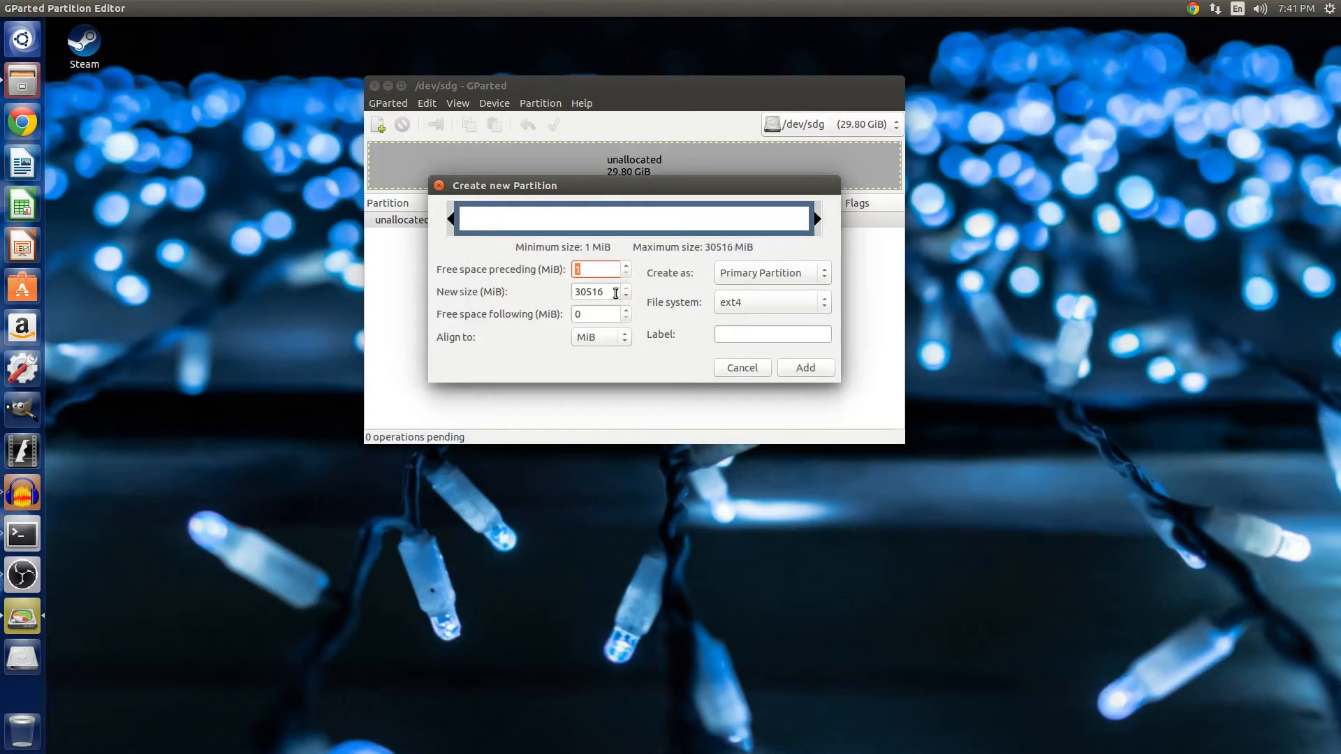
key(Tab)
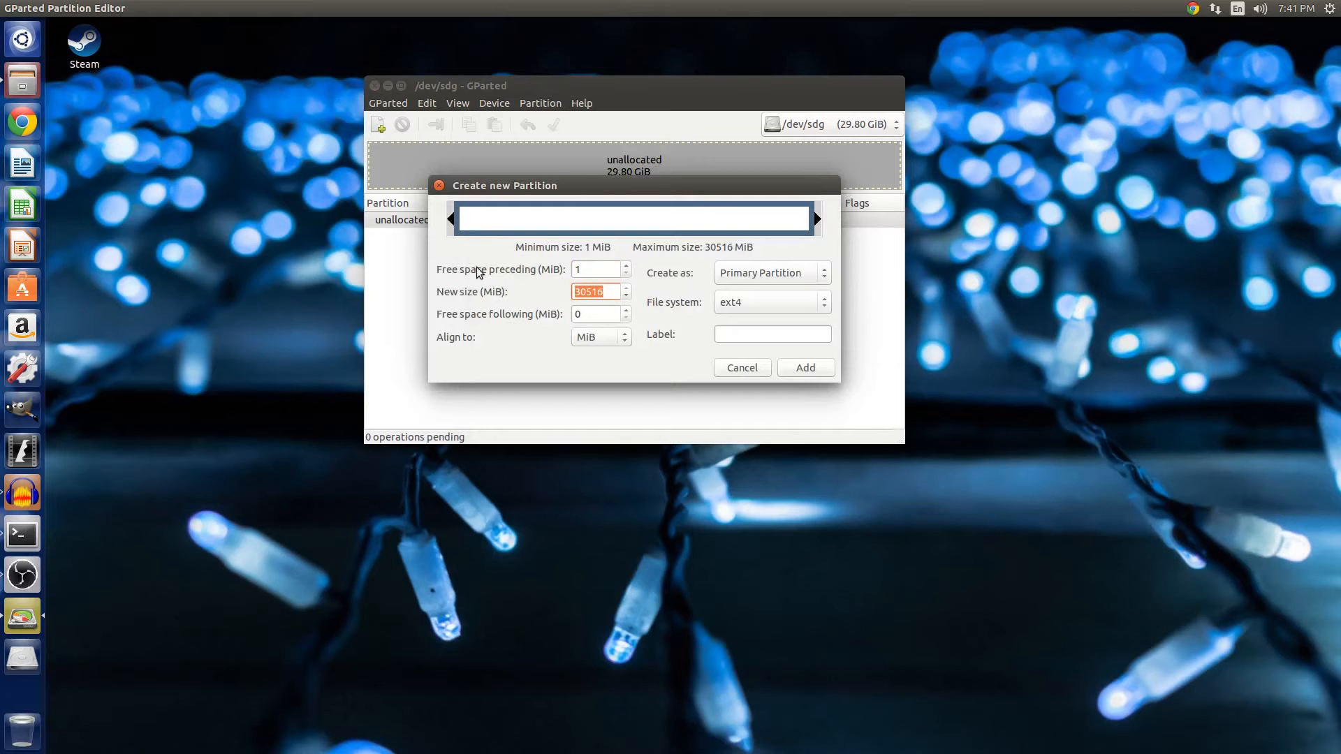
key(XF86Calculator)
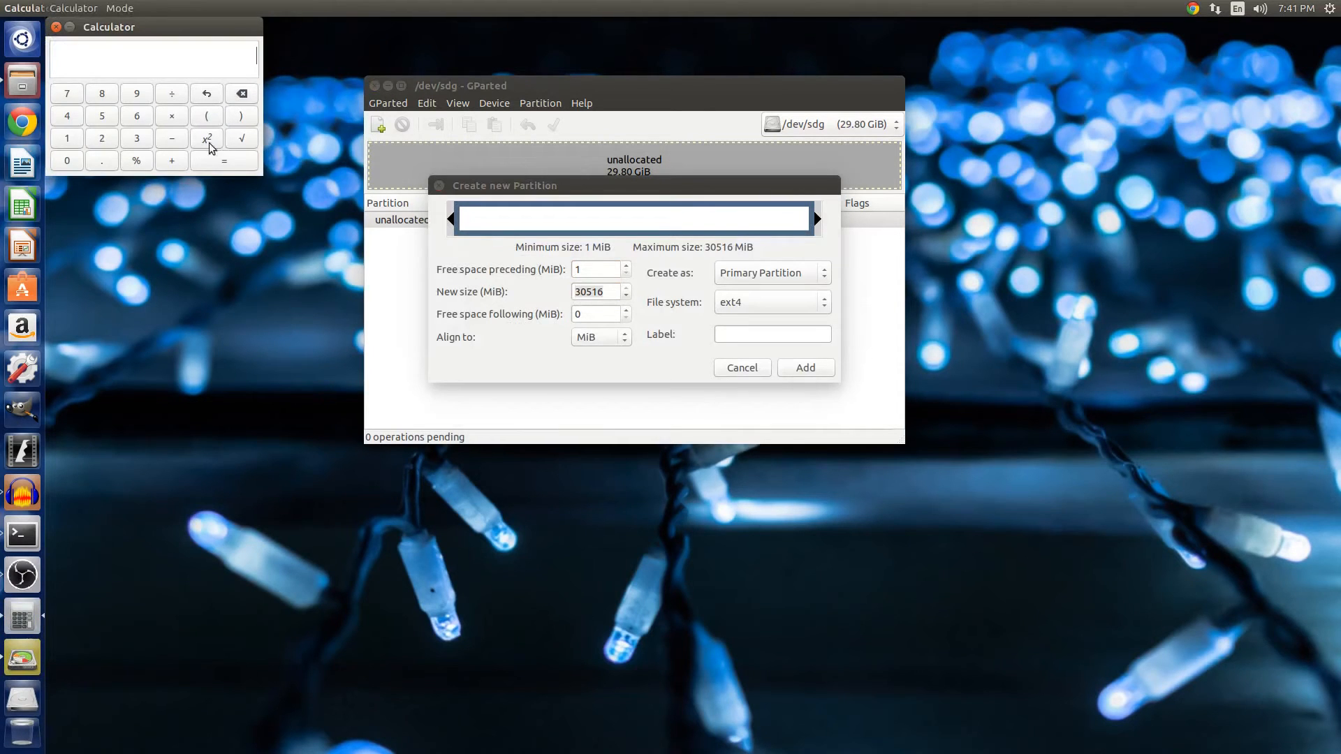
key(alt+Tab)
click(130, 27)
text(2)
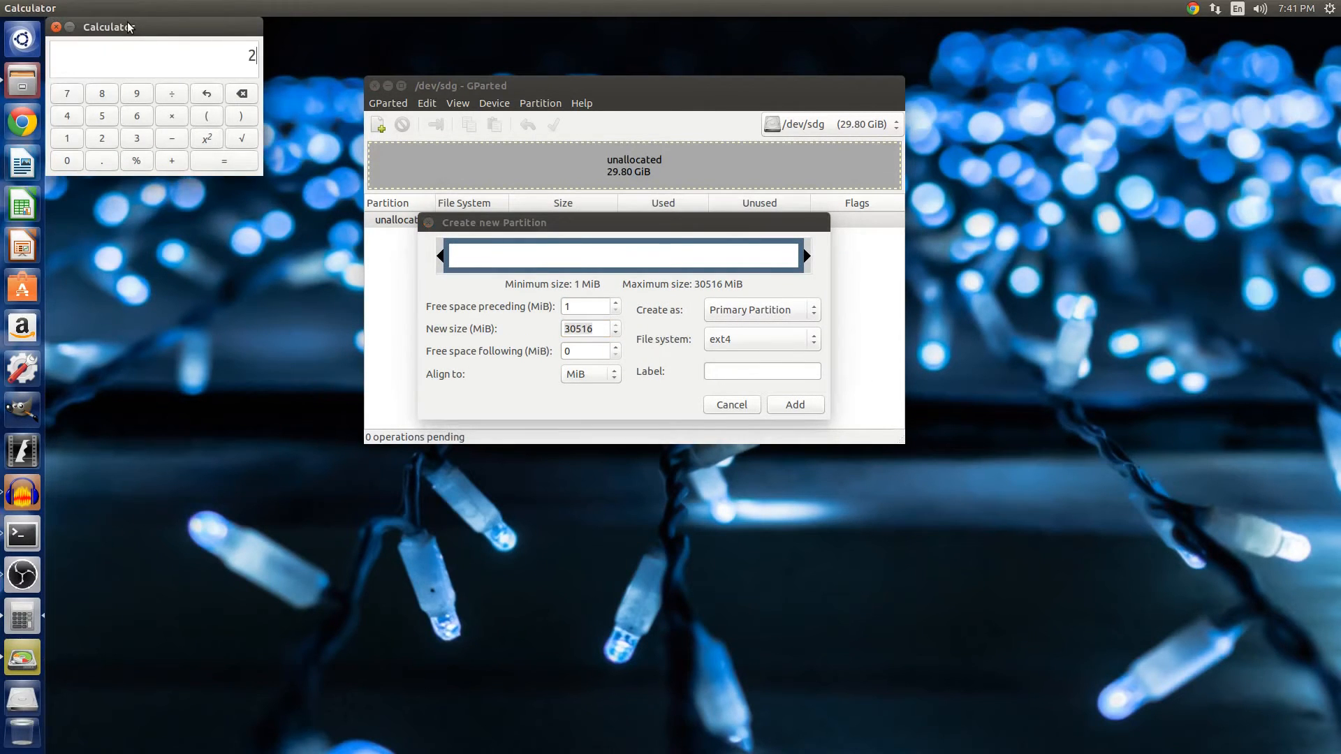
text(9.80)
text(-8)
key(Return)
Set the new partition's size to 21800 MiB and its file system to fat32, and close the Calculator.
click(500, 333)
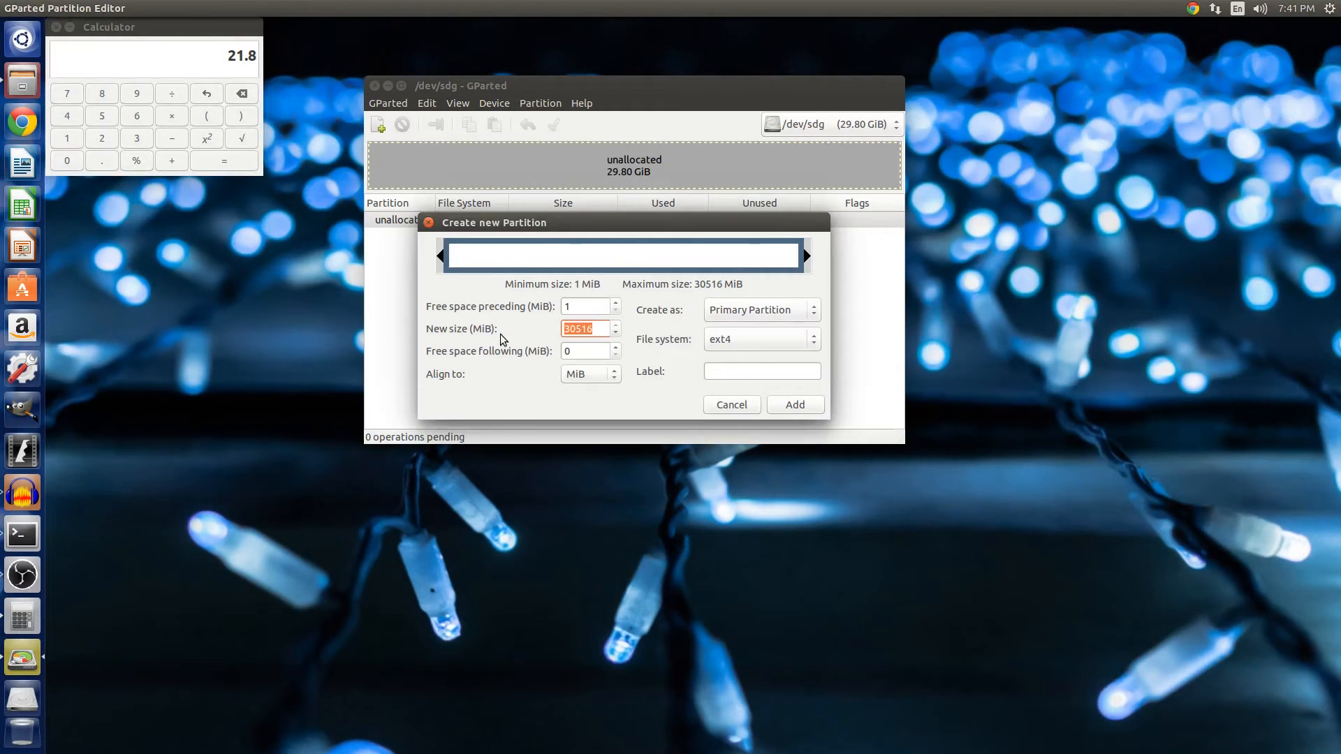
text(21800)
key(Return)
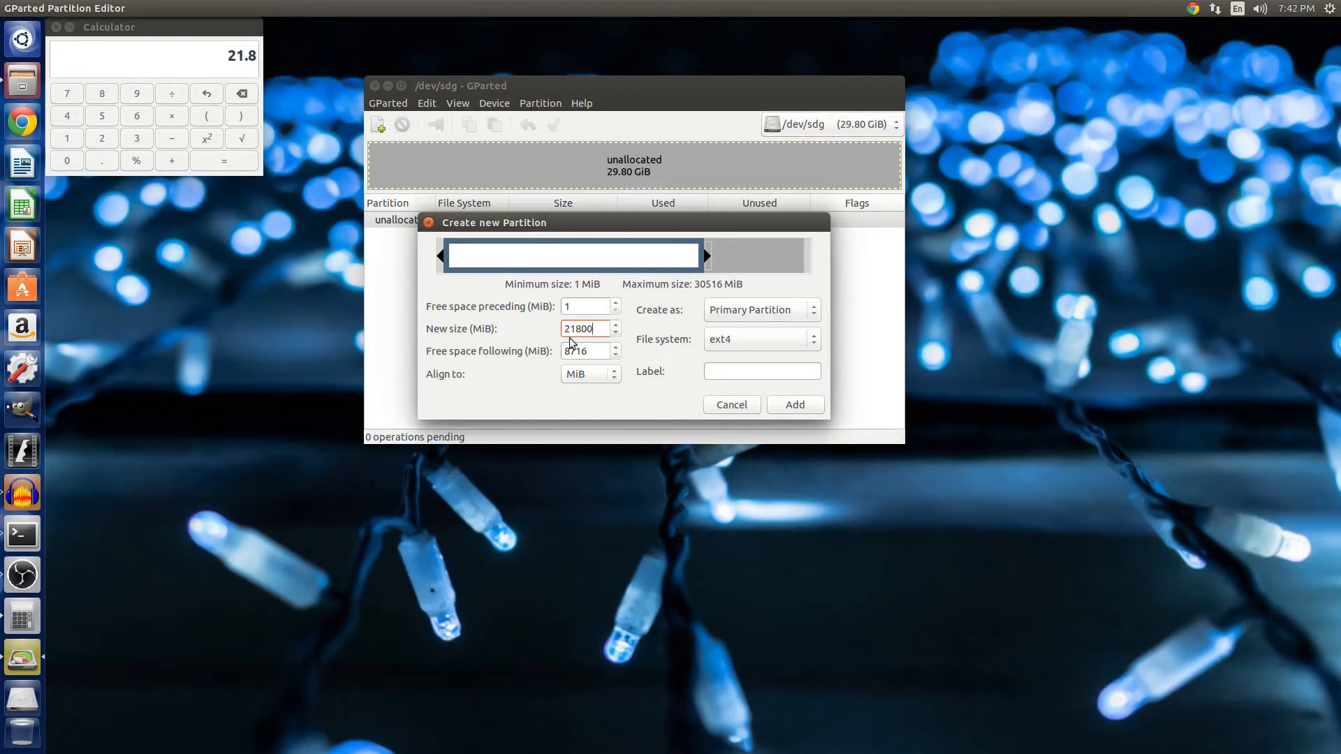
click(758, 316)
click(751, 306)
click(752, 339)
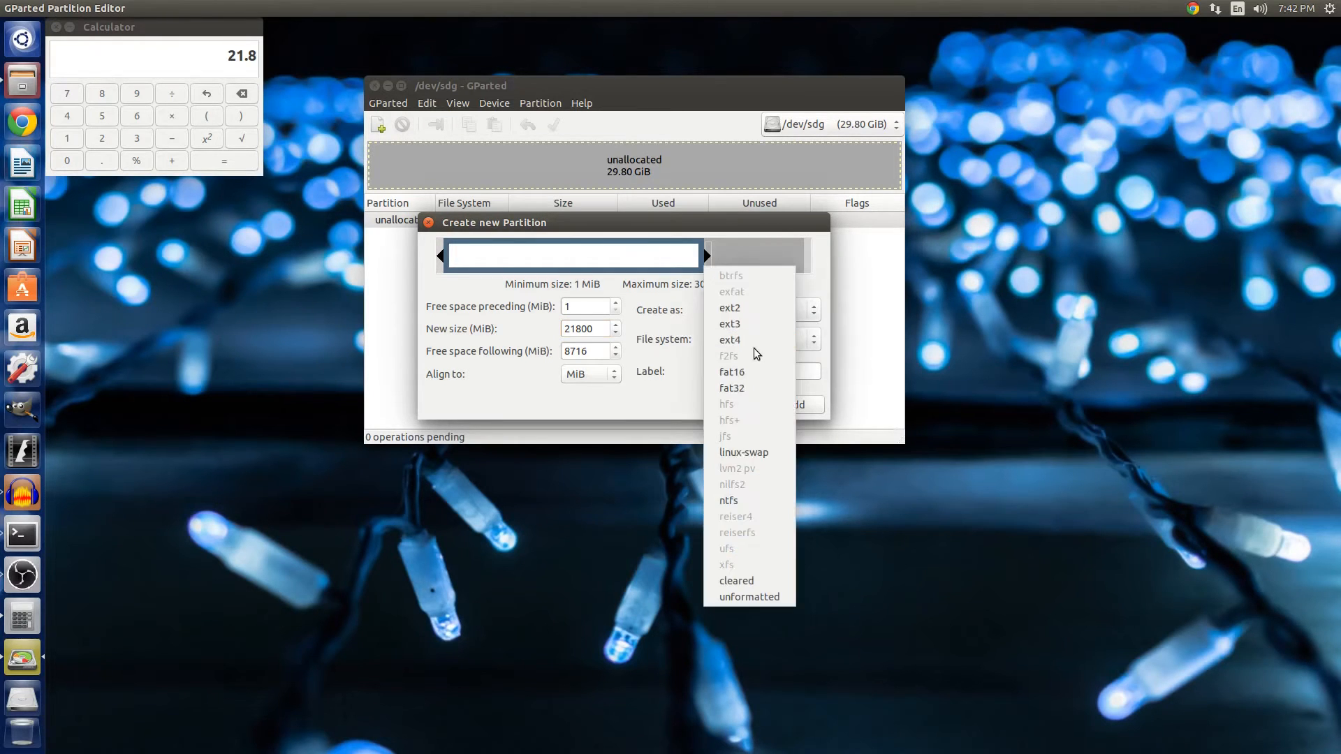
click(753, 384)
click(128, 26)
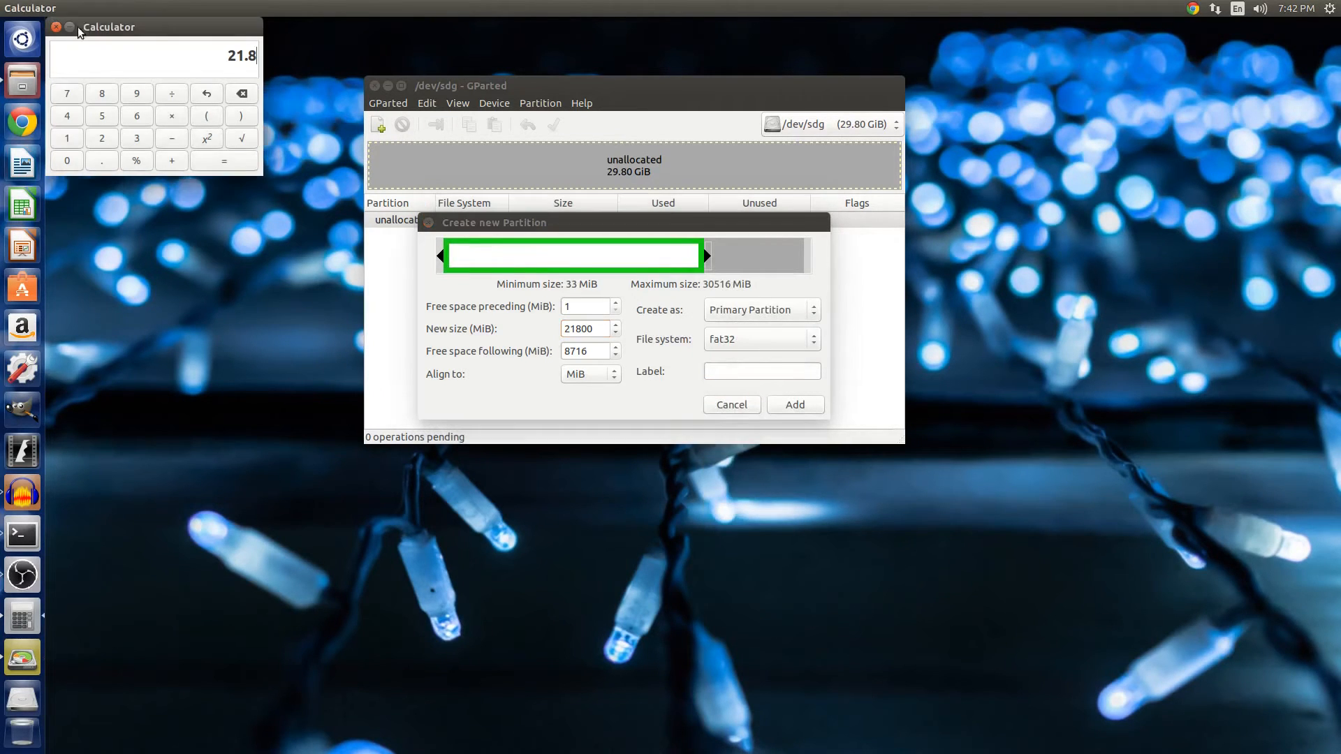
click(56, 27)
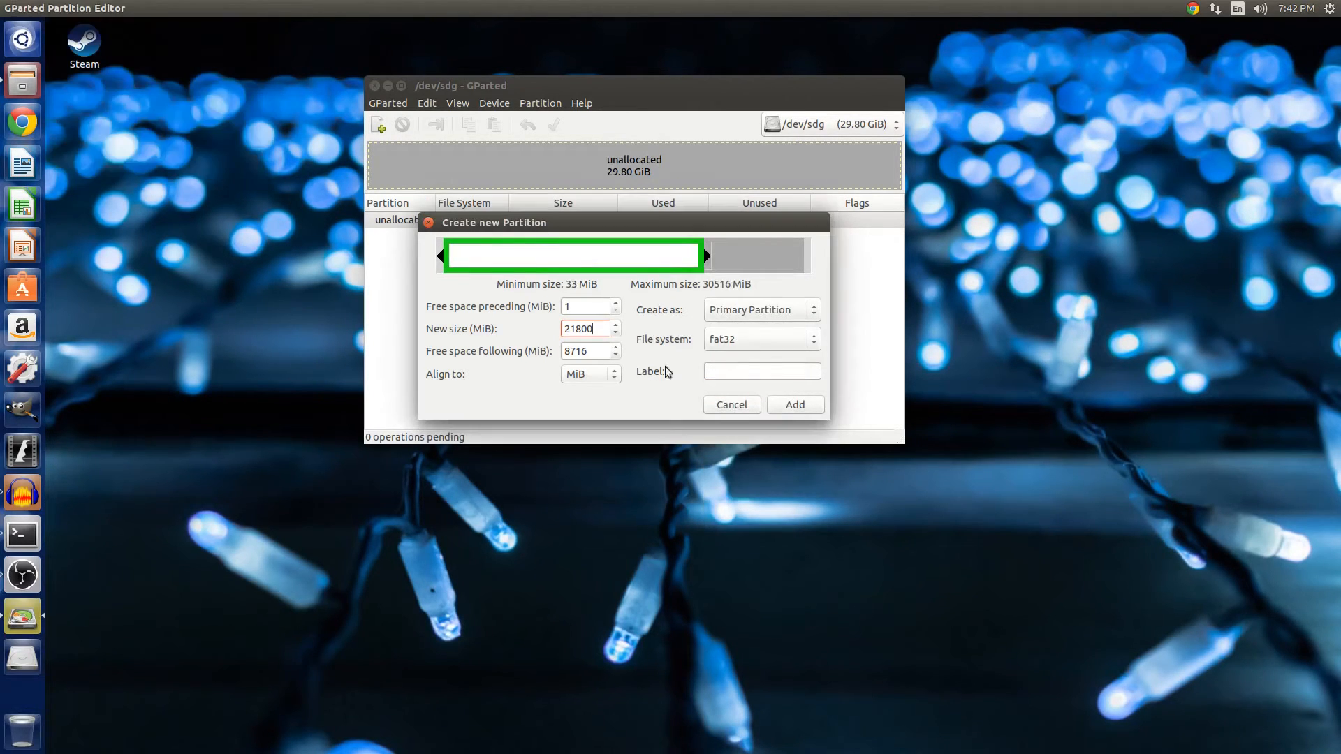
Label the partition MoblieFlash and add it to the pending operations.
click(721, 370)
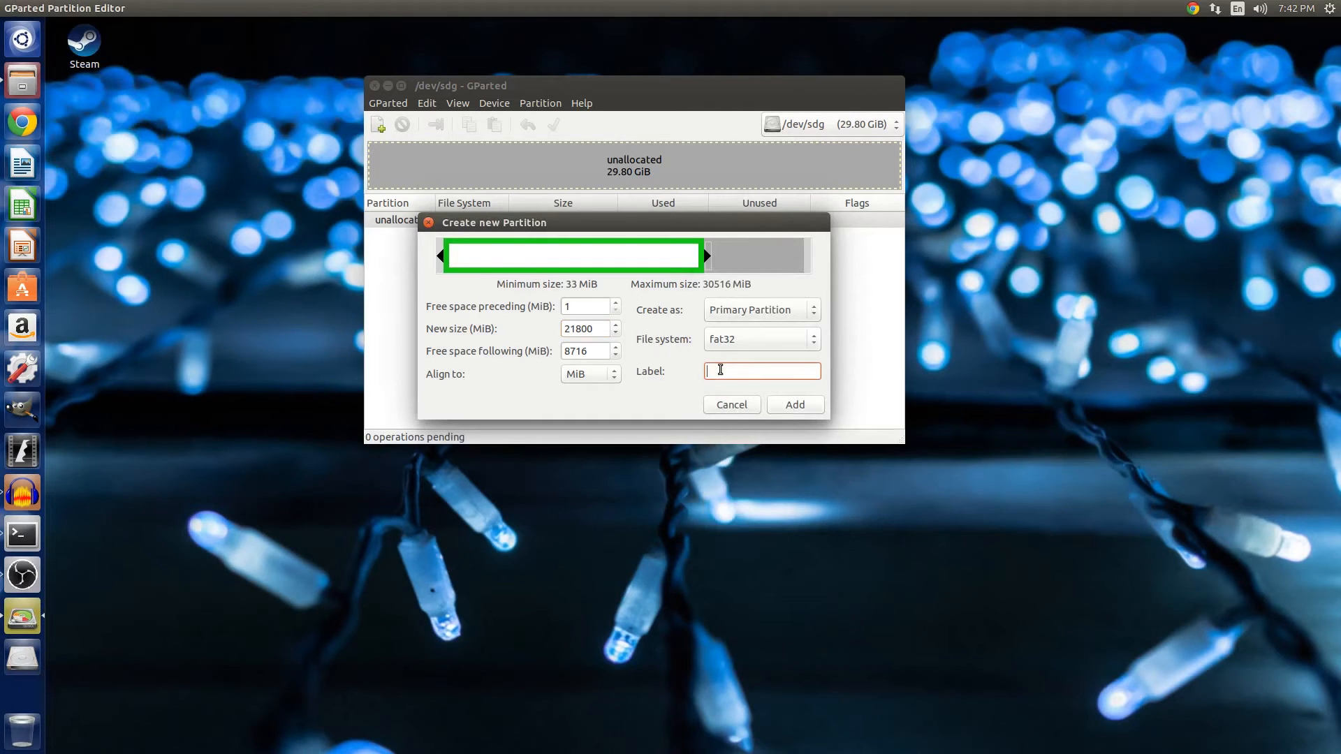
text(General Sto)
key(BackSpace)
key(BackSpace)
key(BackSpace)
key(BackSpace)
key(BackSpace)
key(BackSpace)
key(BackSpace)
key(BackSpace)
text(Moblie Flas)
key(BackSpace)
key(BackSpace)
key(BackSpace)
key(BackSpace)
text(Flas)
click(796, 406)
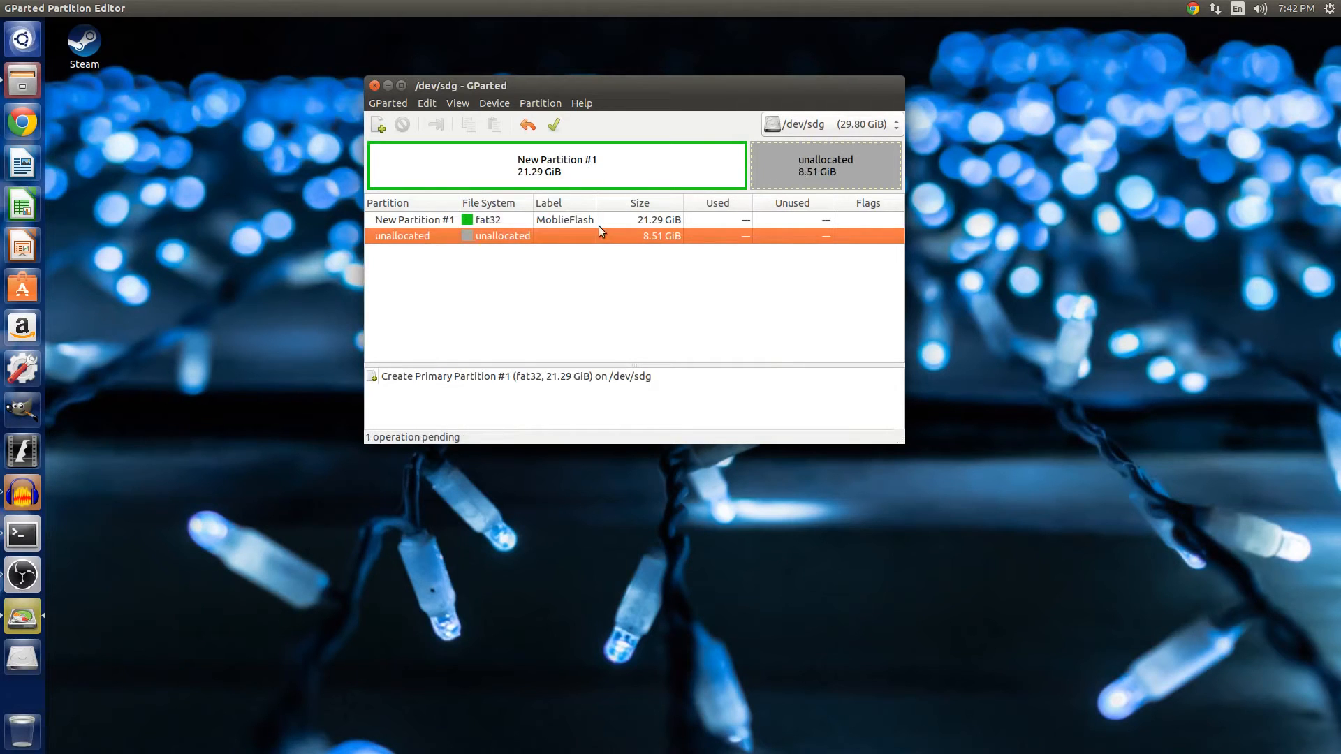
Create a second primary ext4 partition labelled Linux Boot filling the remaining unallocated space.
right_click(488, 237)
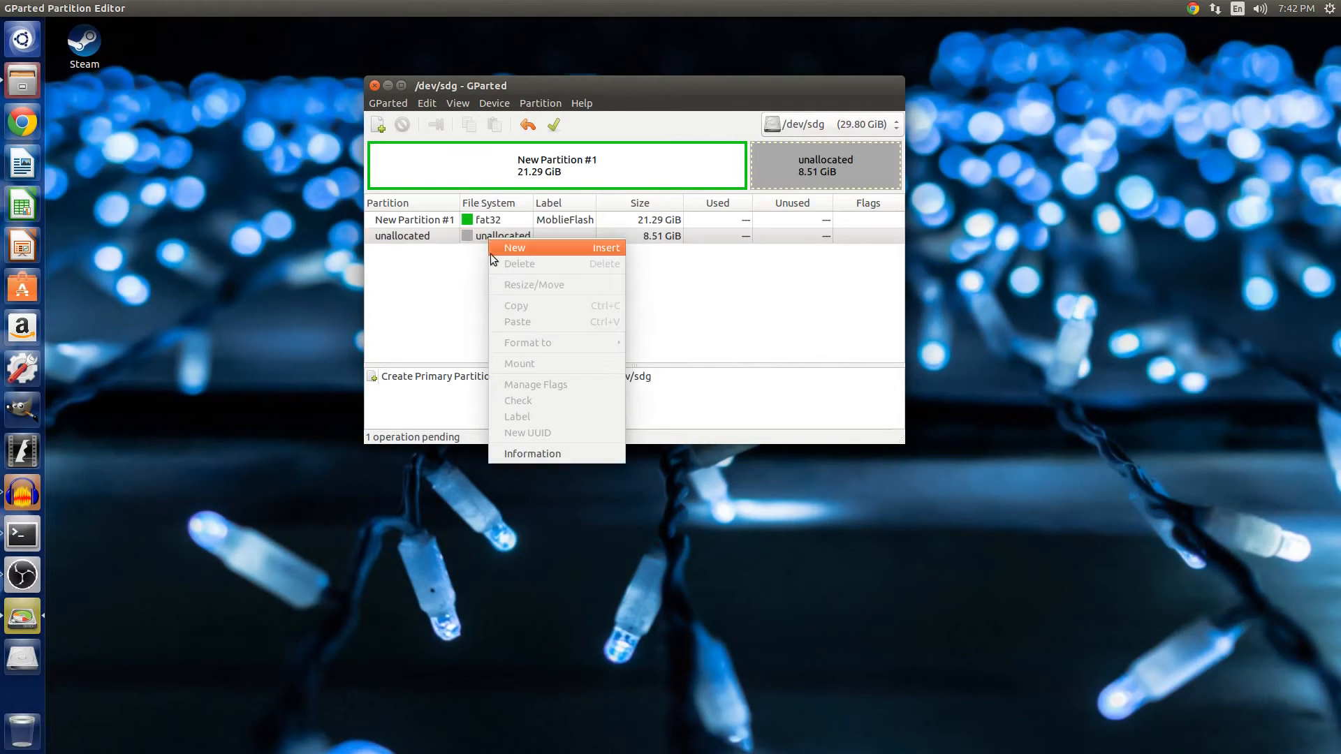
click(493, 253)
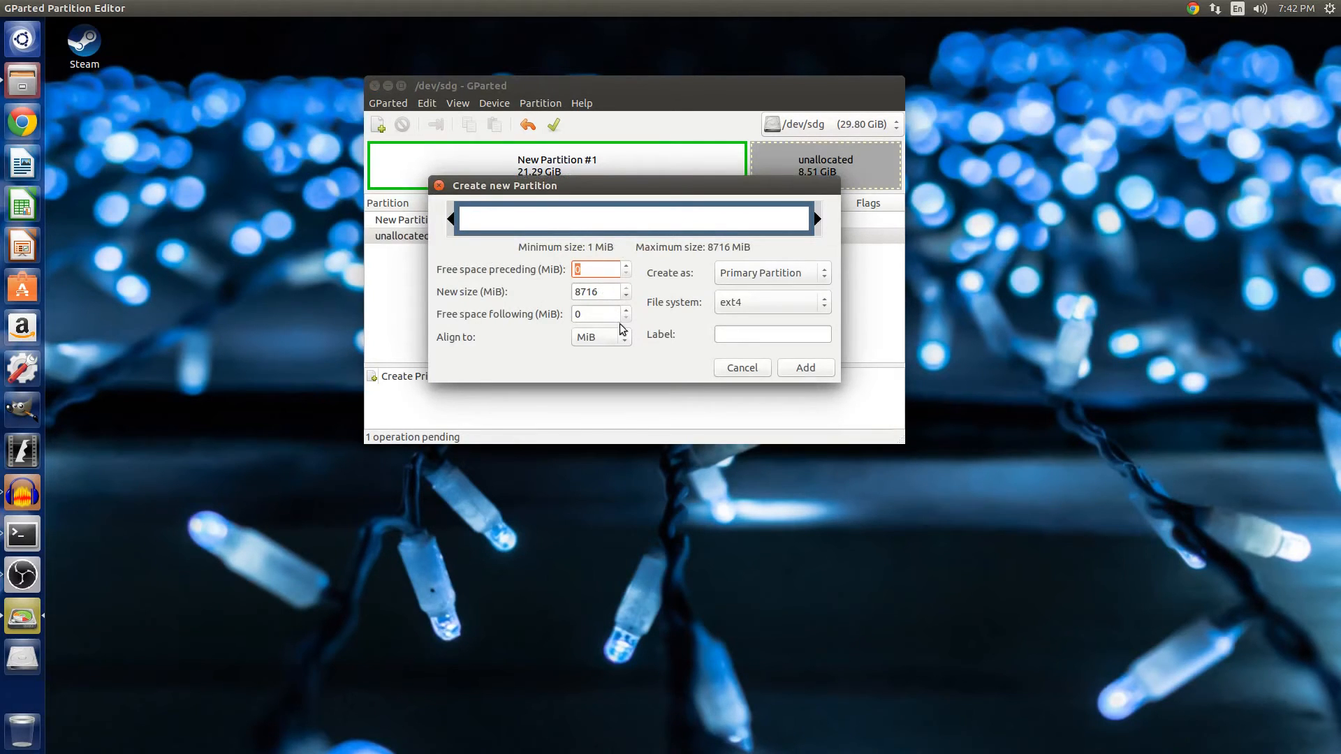
click(763, 274)
click(763, 275)
click(762, 299)
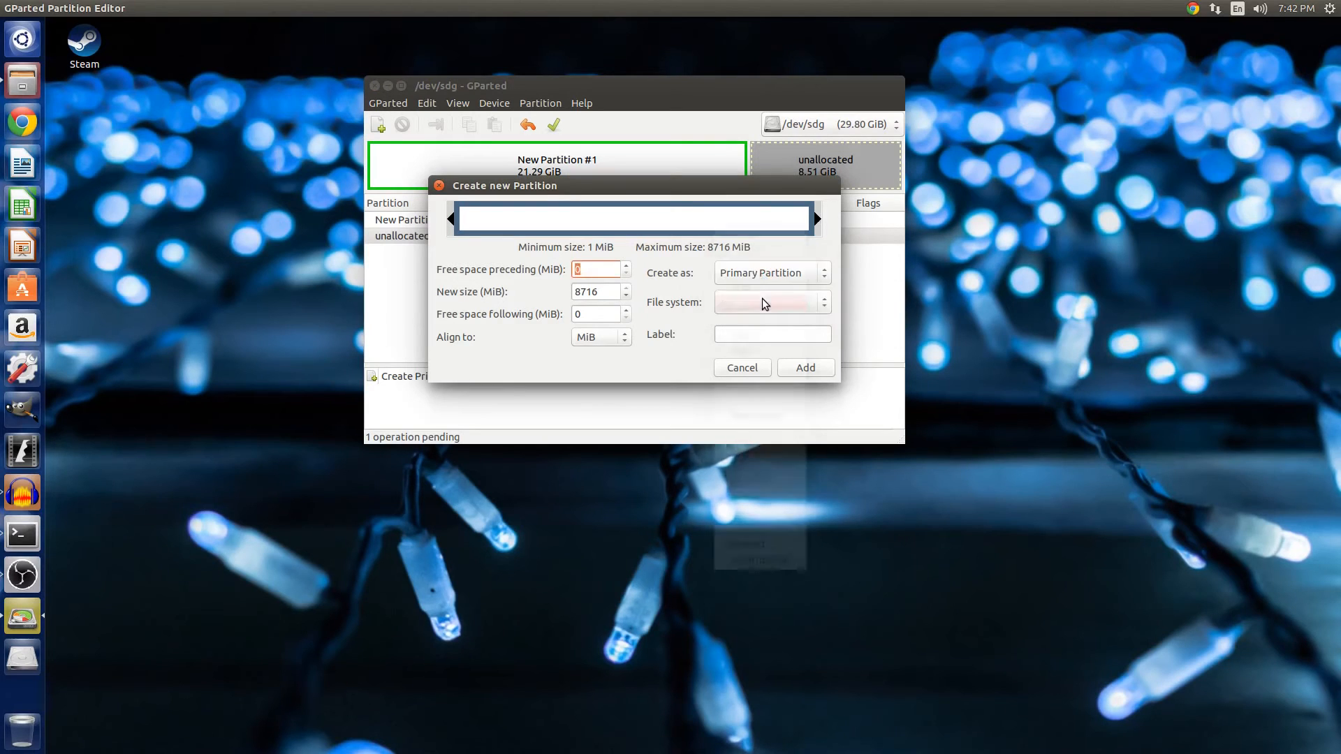
click(743, 302)
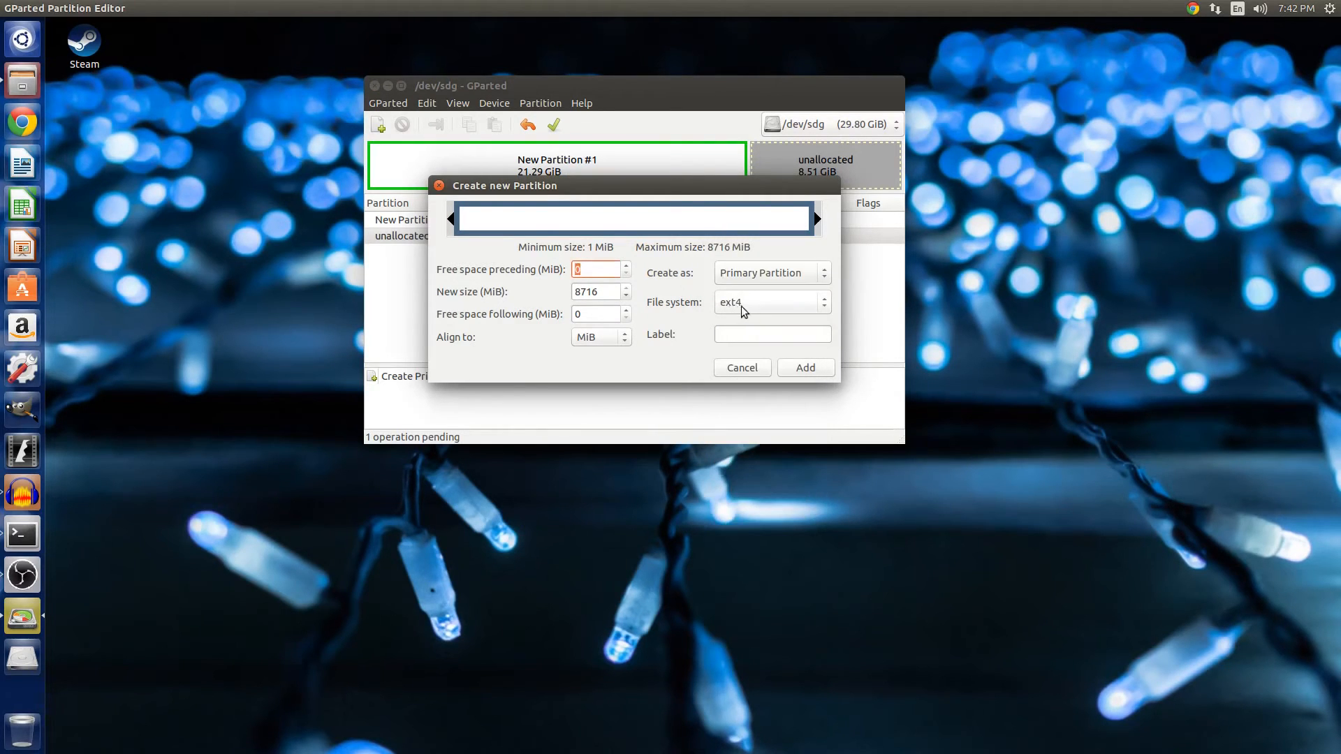
click(759, 332)
text(Linux Boot)
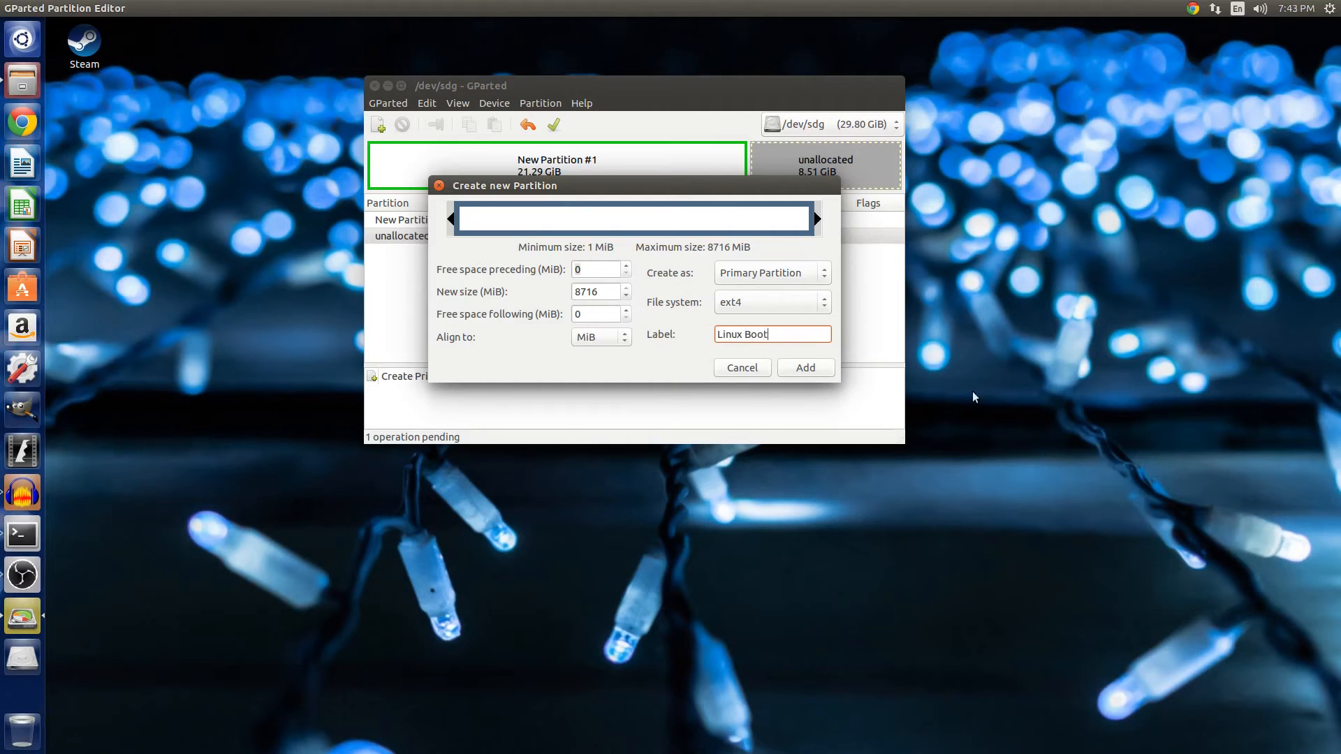
click(789, 367)
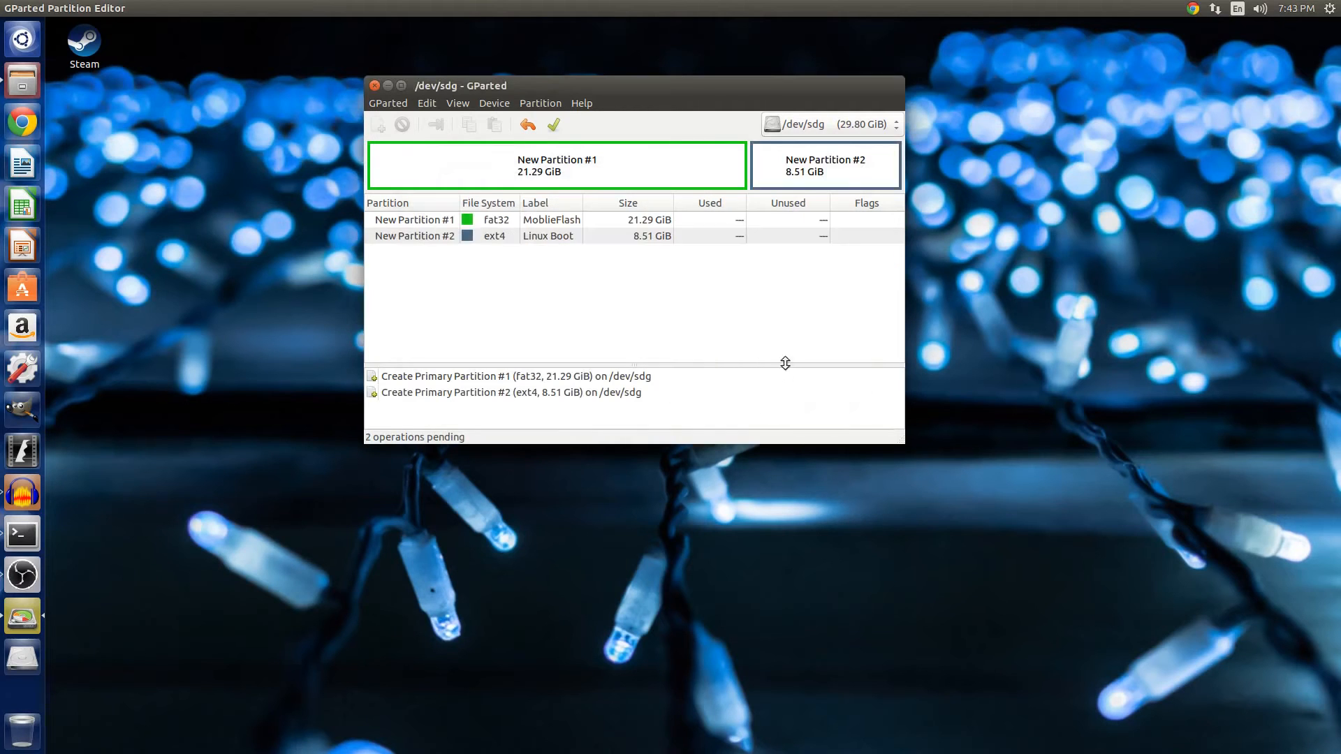
Apply the two pending partition creations and close the progress window.
click(823, 160)
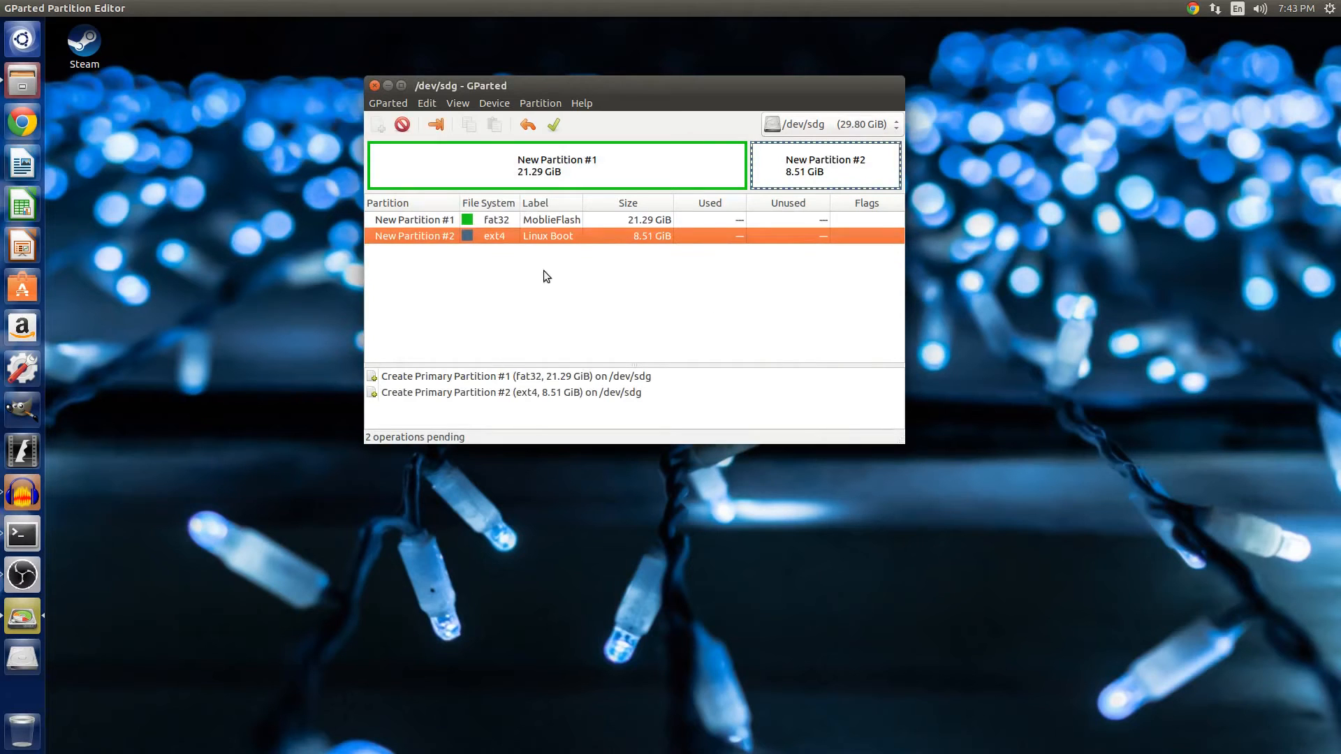
click(556, 124)
click(777, 317)
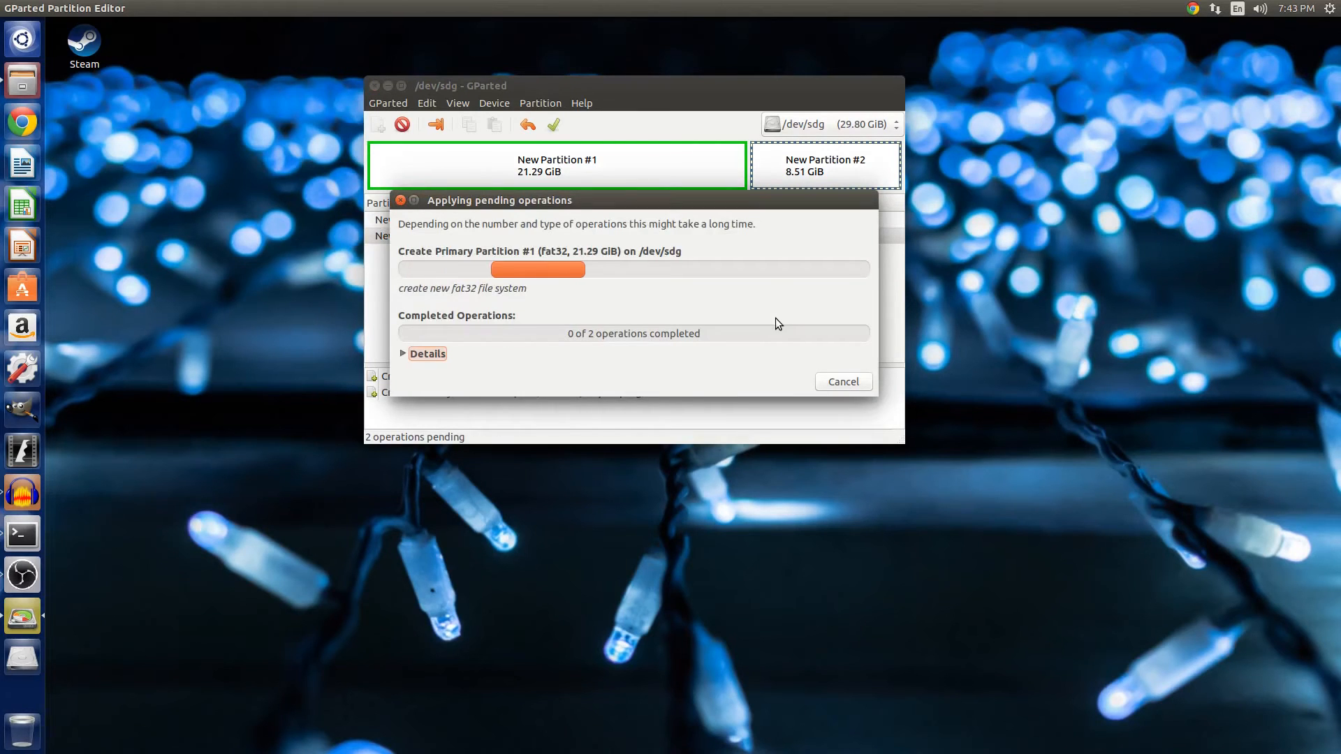
click(405, 354)
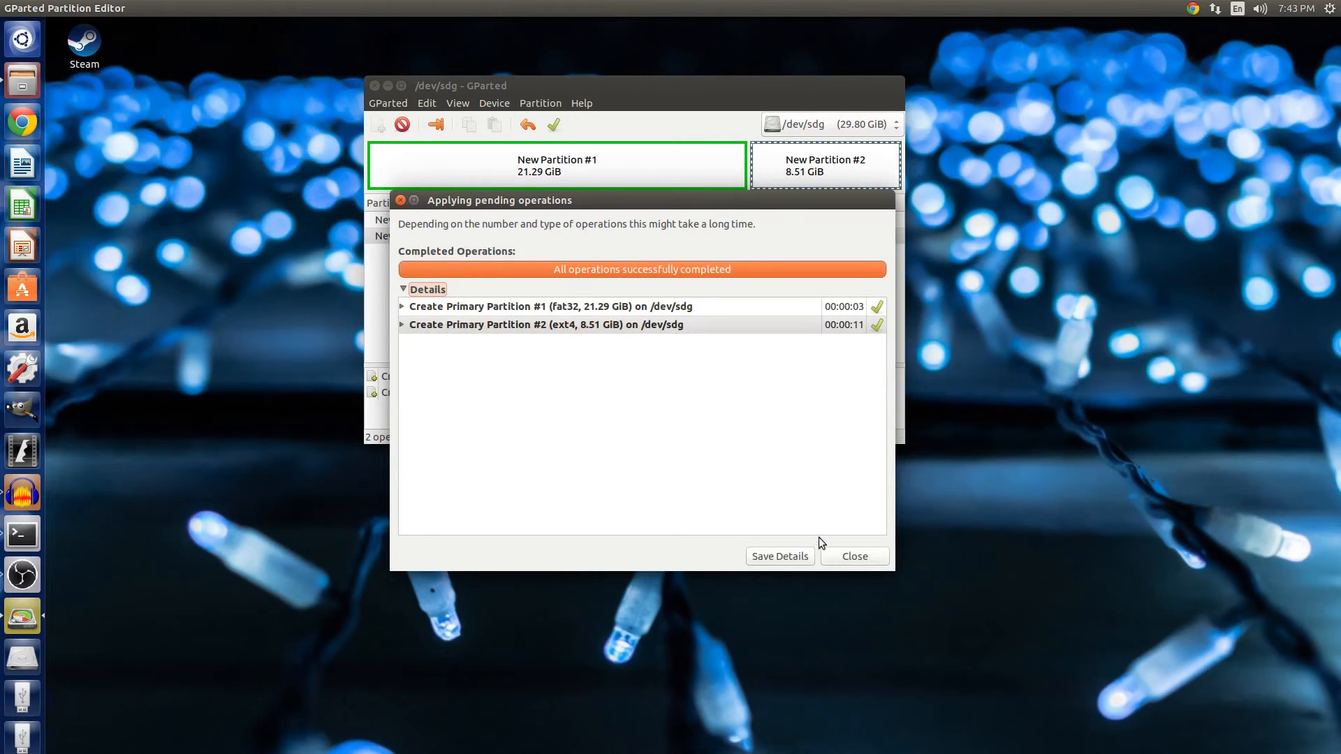
click(852, 557)
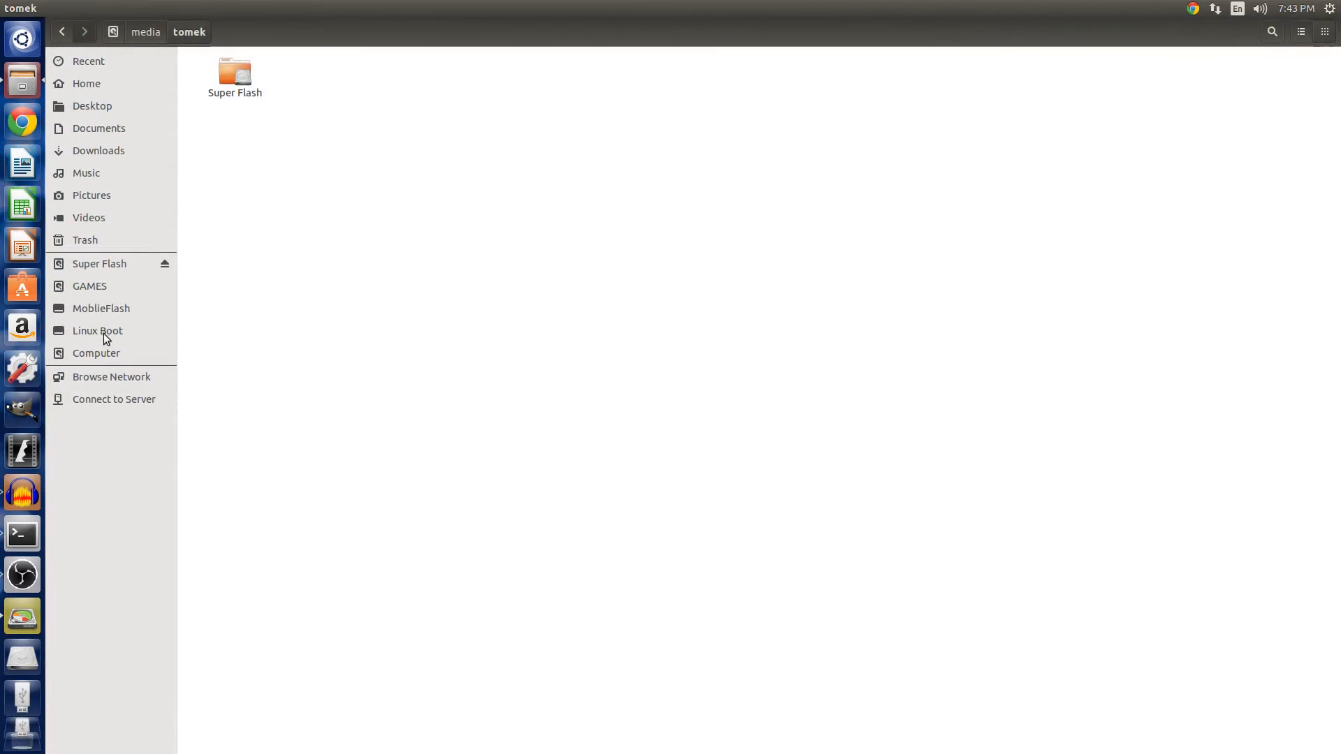
Browse the Computer and Home locations in the file manager to check the new drives.
click(98, 352)
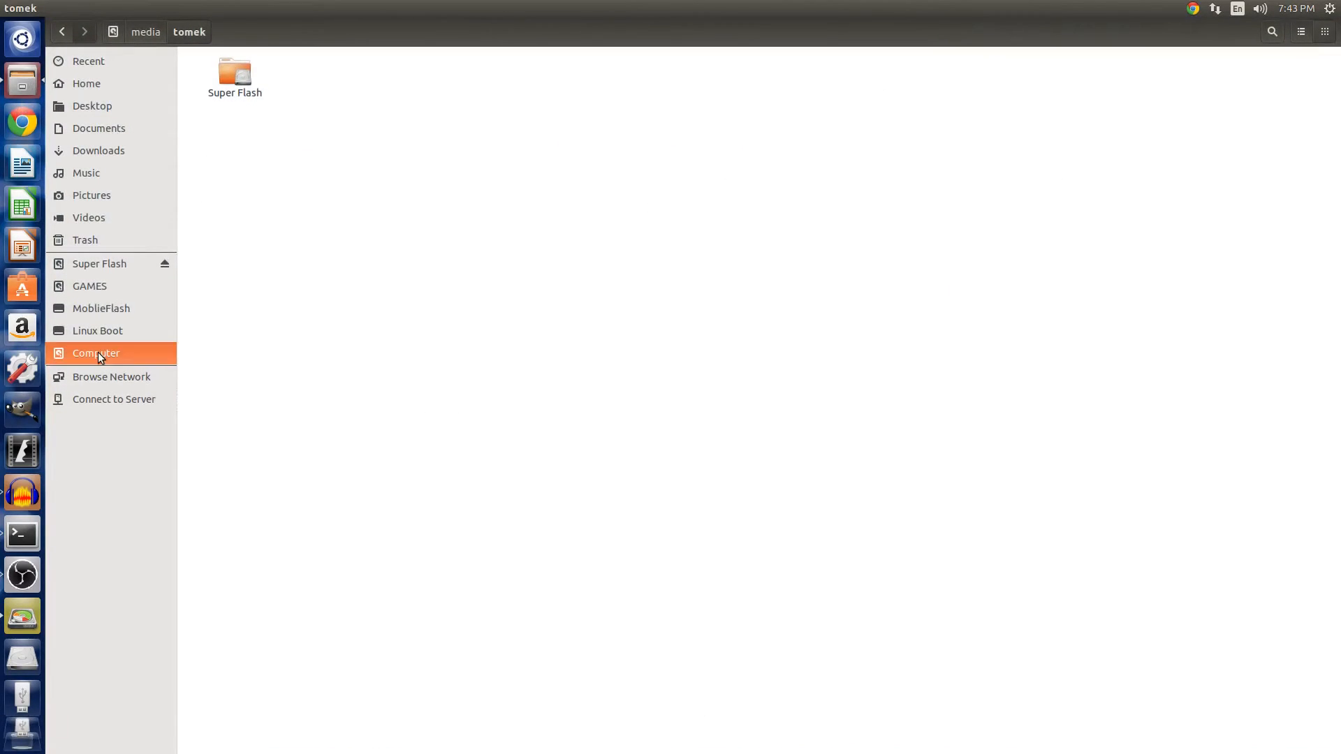
click(86, 85)
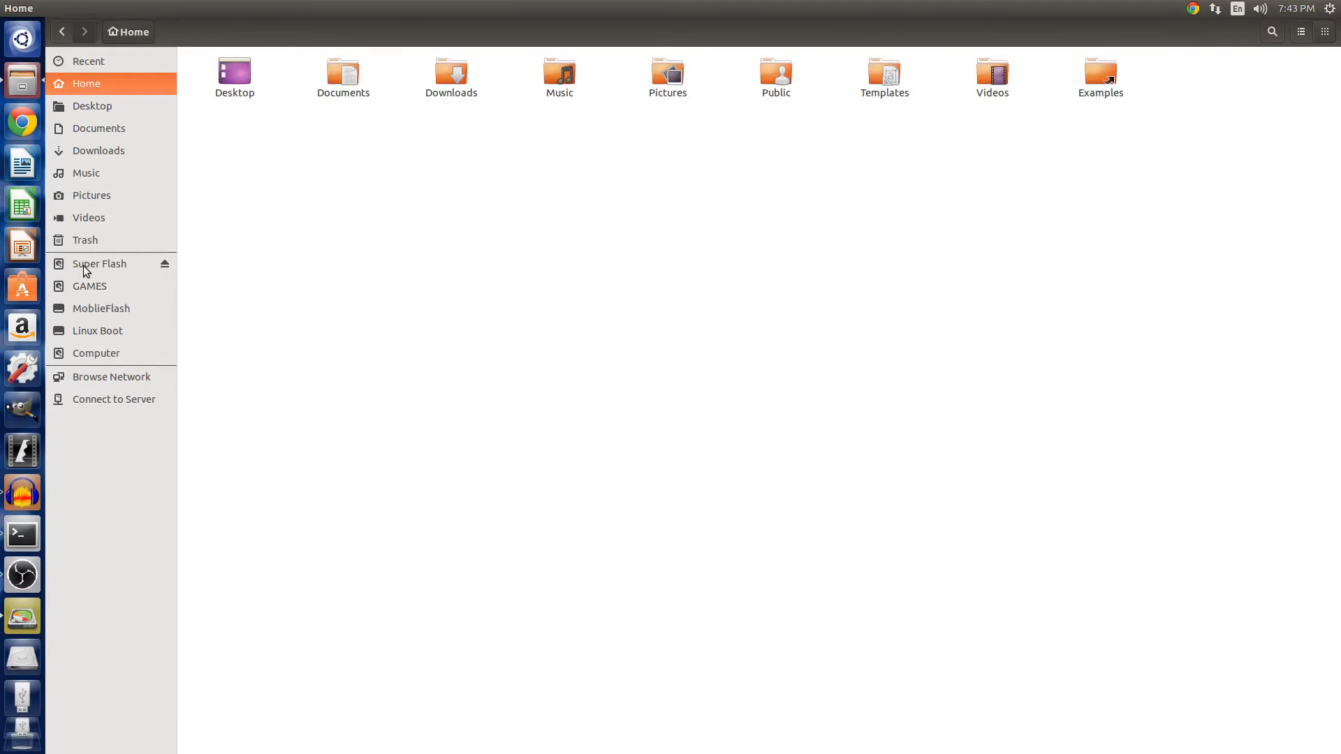
Open the MoblieFlash drive and view its properties.
click(121, 314)
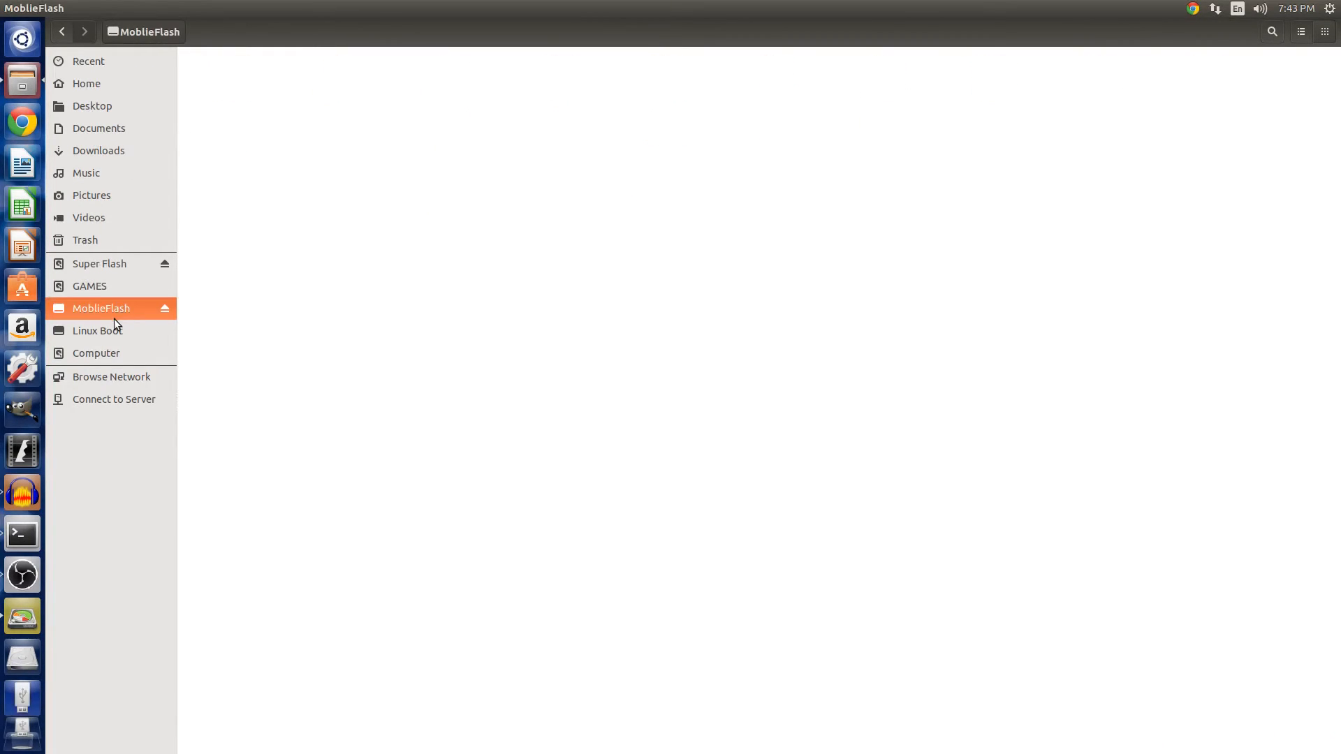
click(115, 325)
right_click(114, 308)
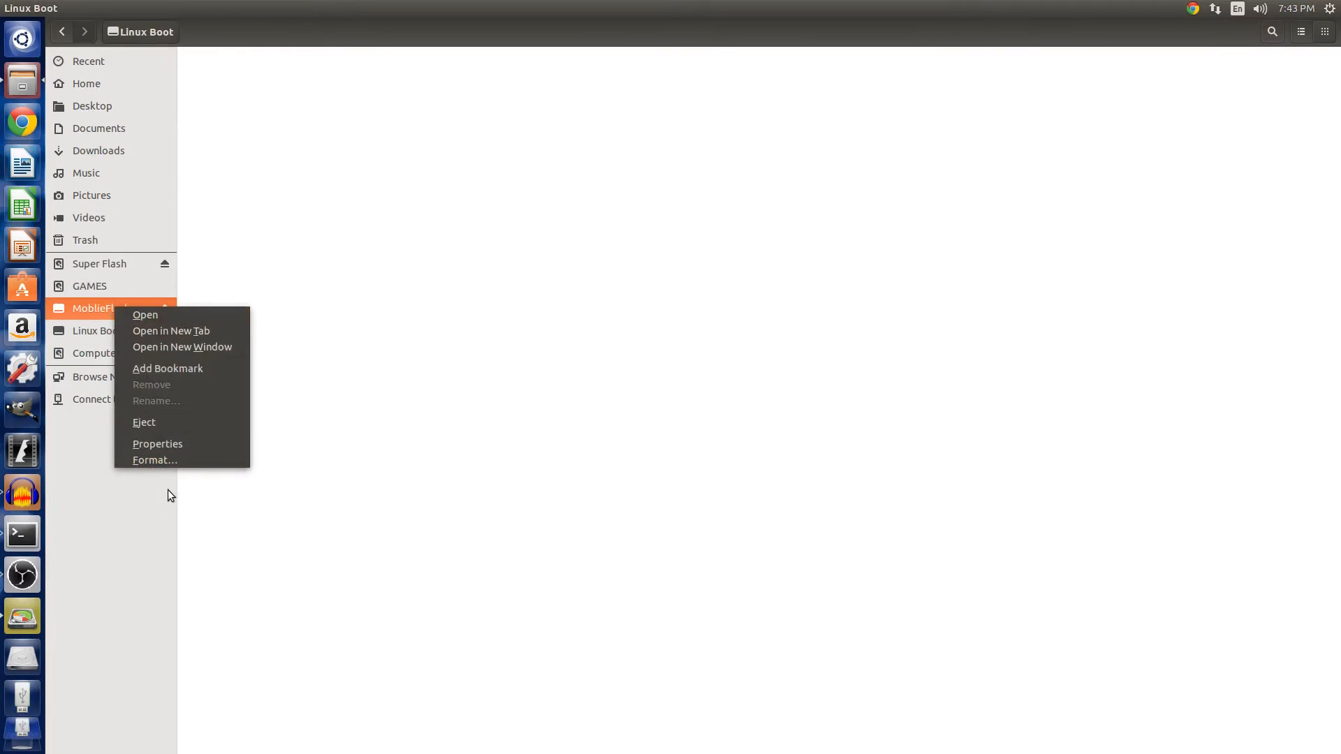
click(173, 448)
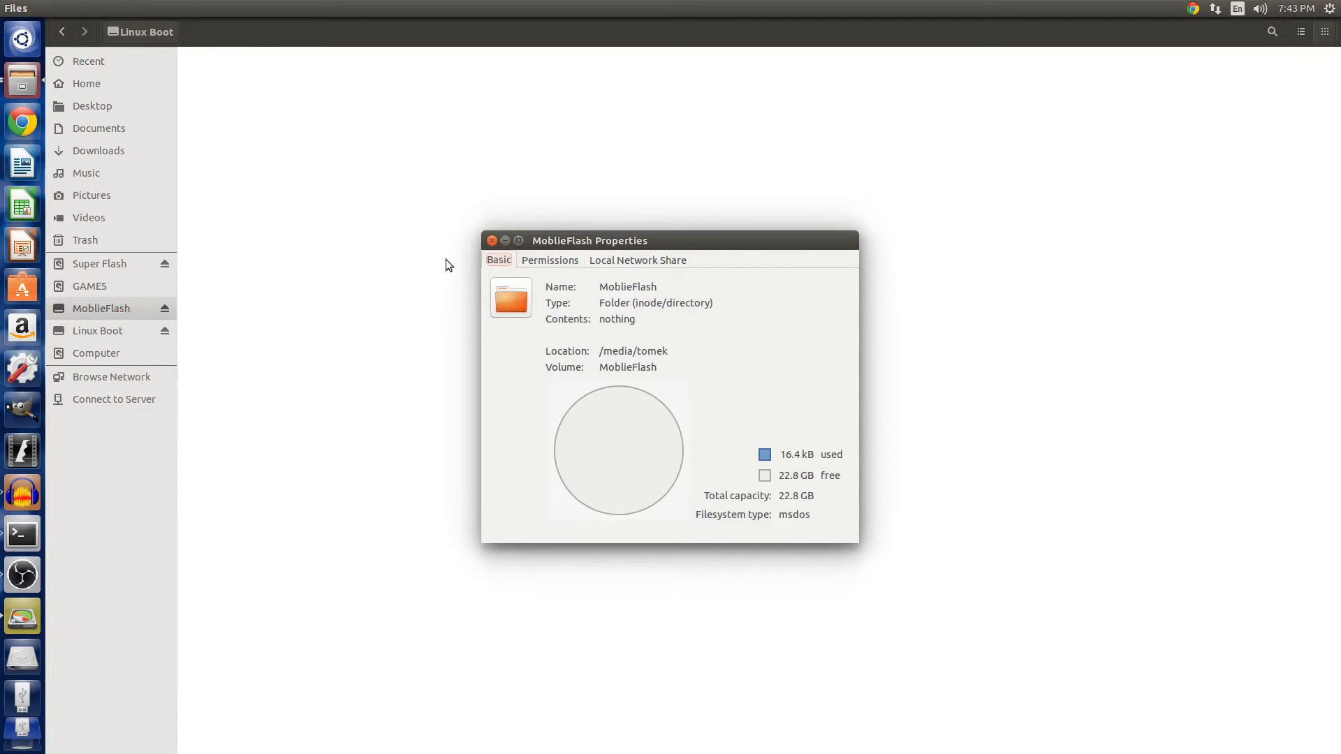
click(492, 241)
Open the Linux Boot drive and view its properties.
click(104, 337)
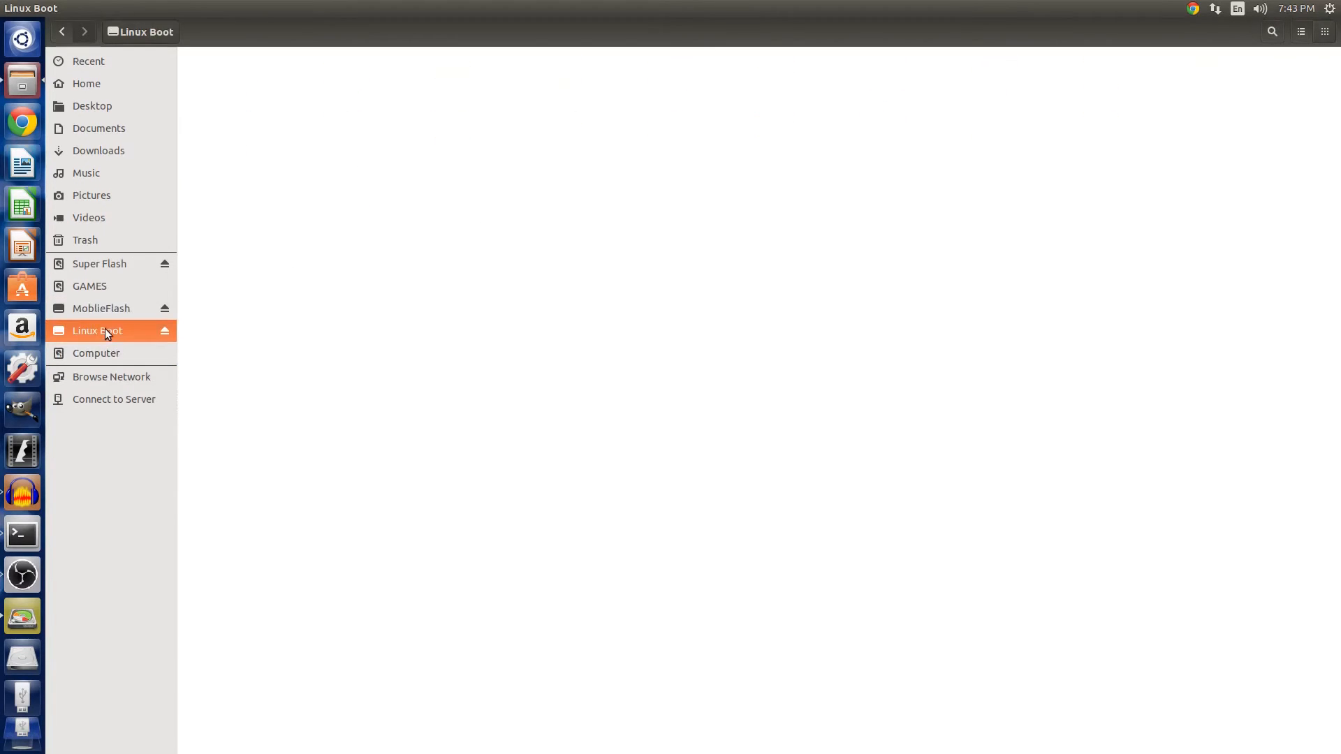
right_click(105, 330)
click(142, 468)
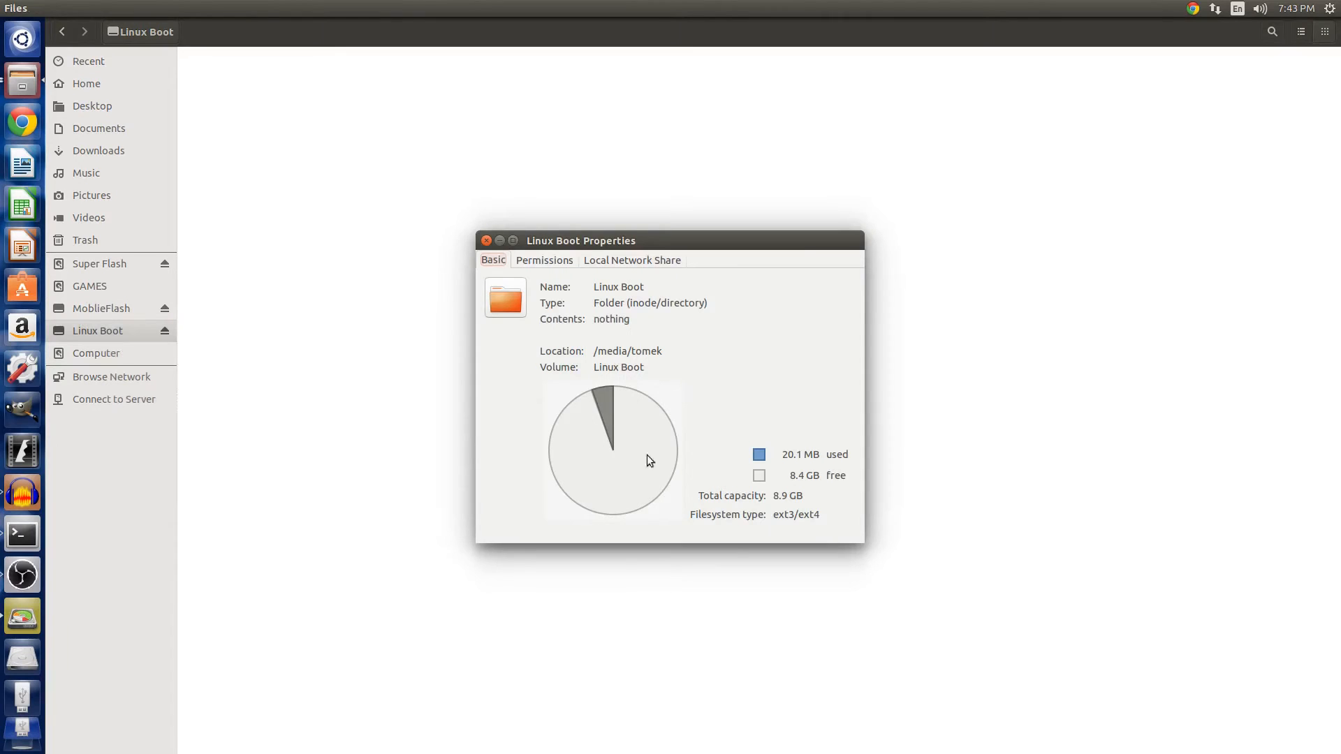
click(487, 241)
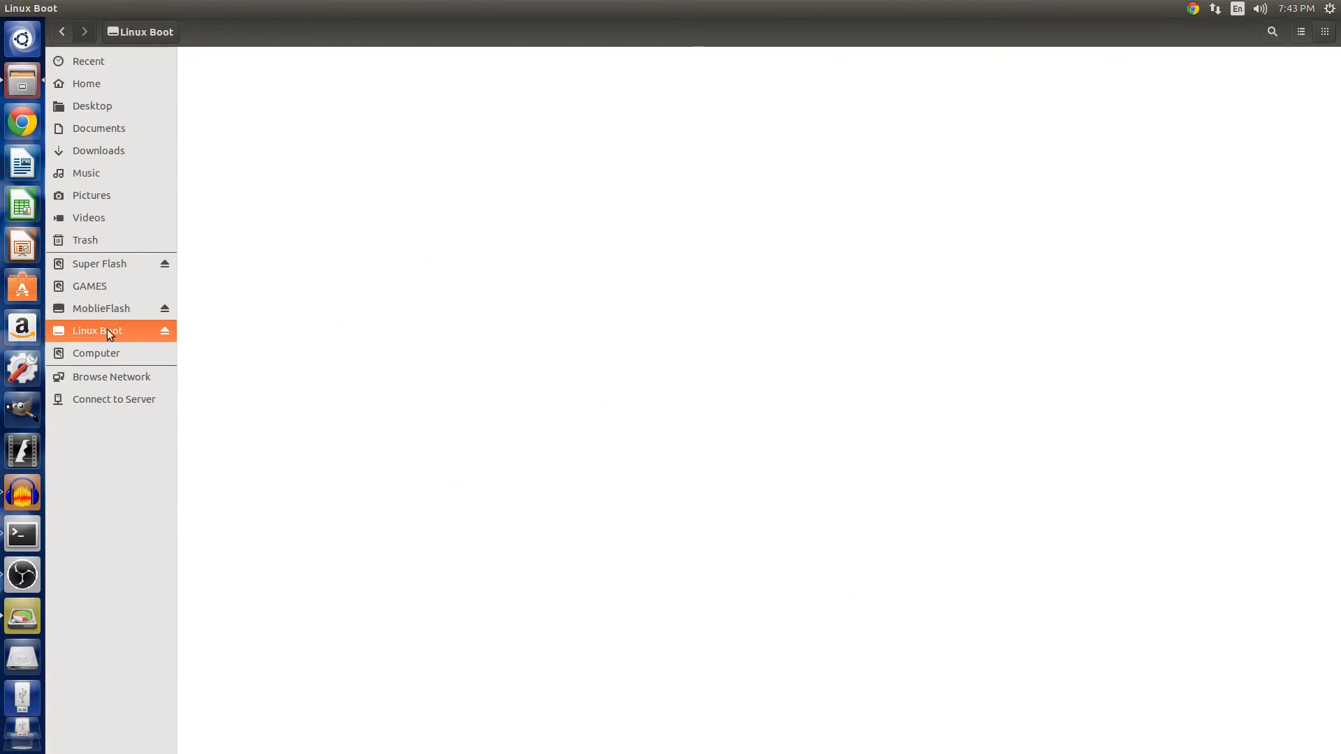
Close the file manager window.
click(98, 290)
click(781, 431)
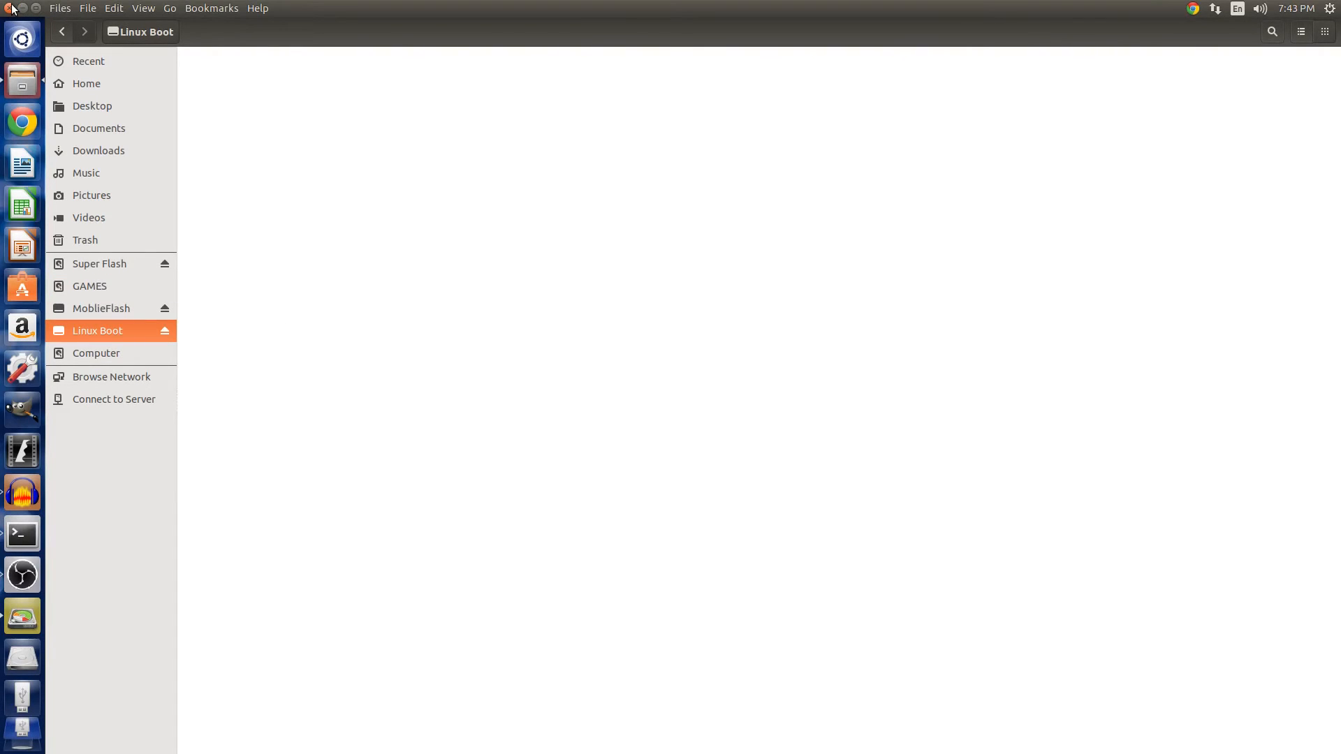
click(10, 8)
click(428, 69)
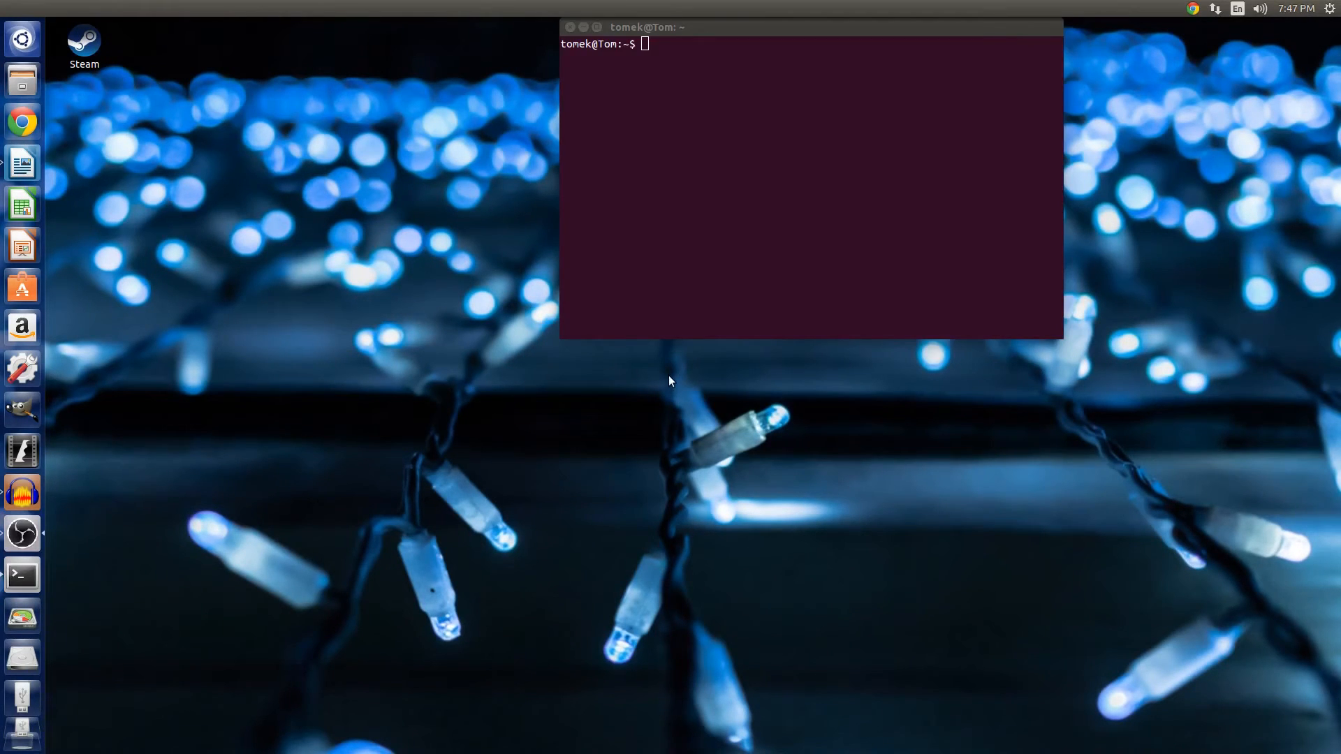
Switch to Chrome and search Google for ubuntu.
click(732, 164)
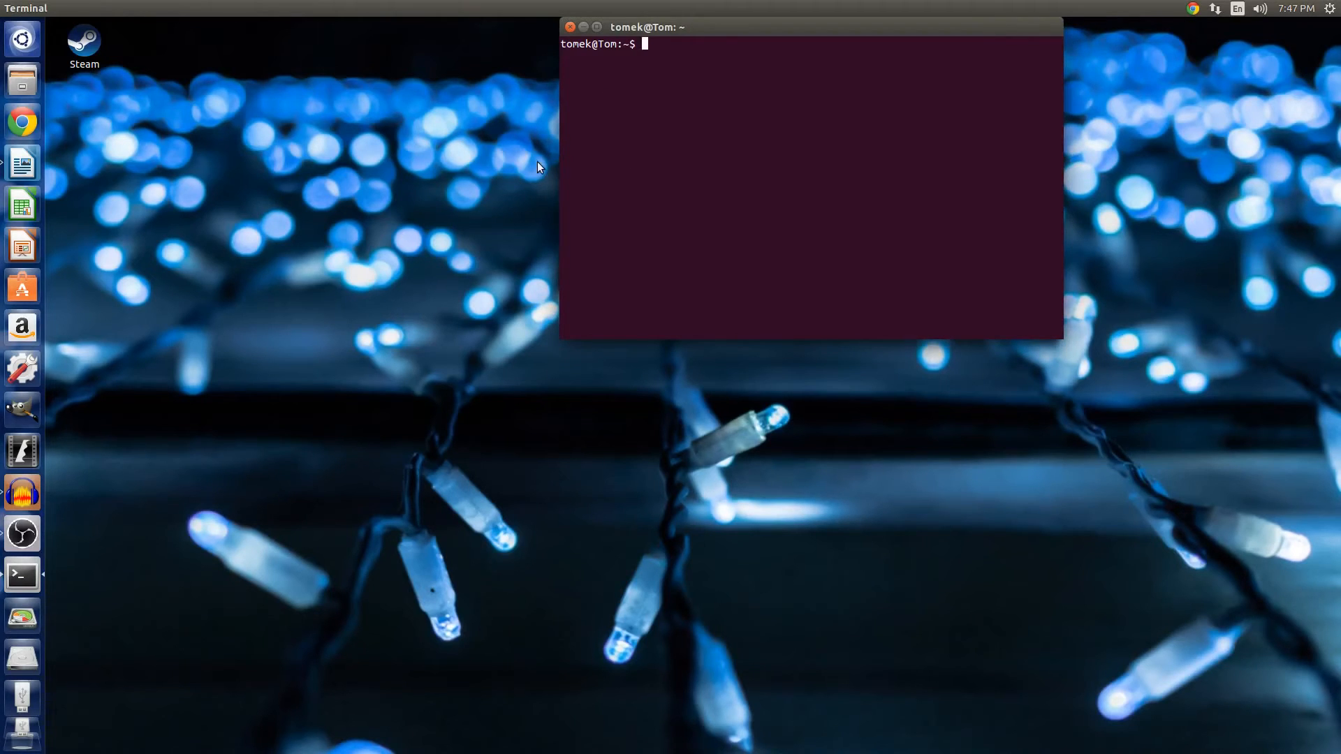
click(37, 131)
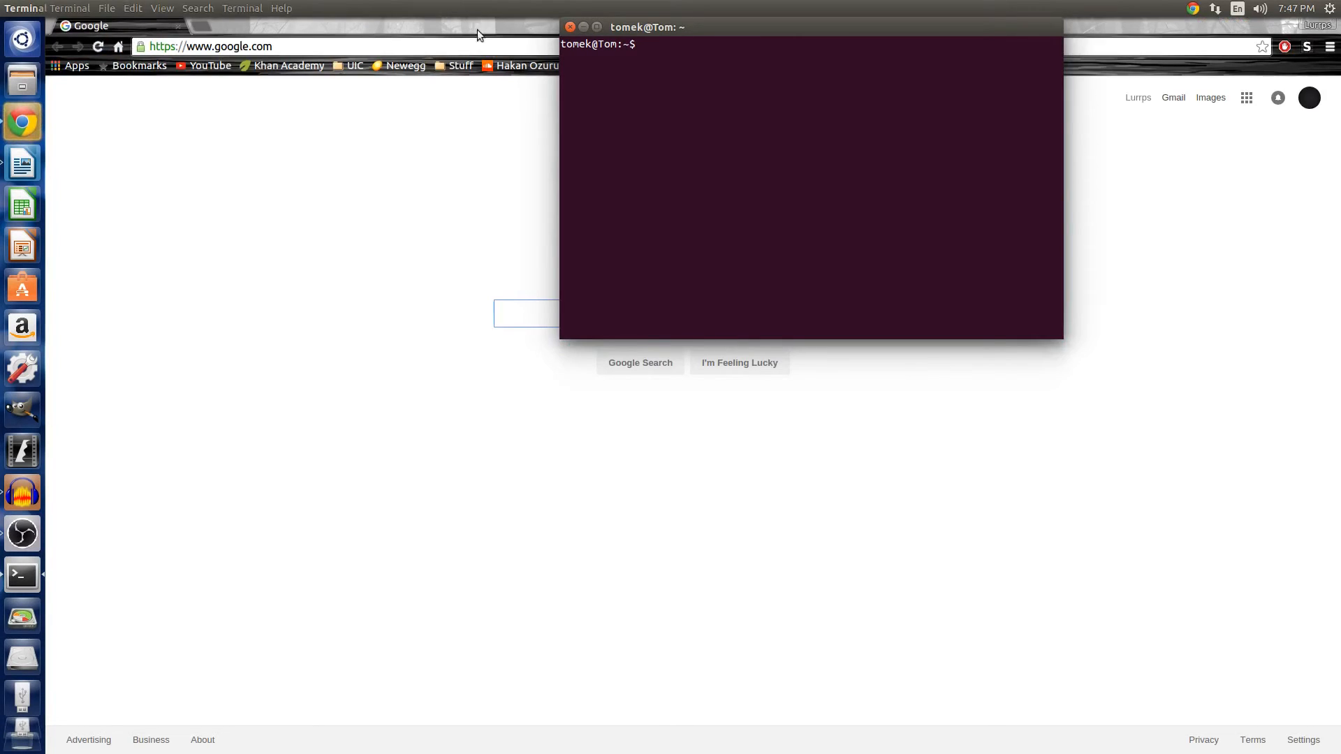
click(477, 31)
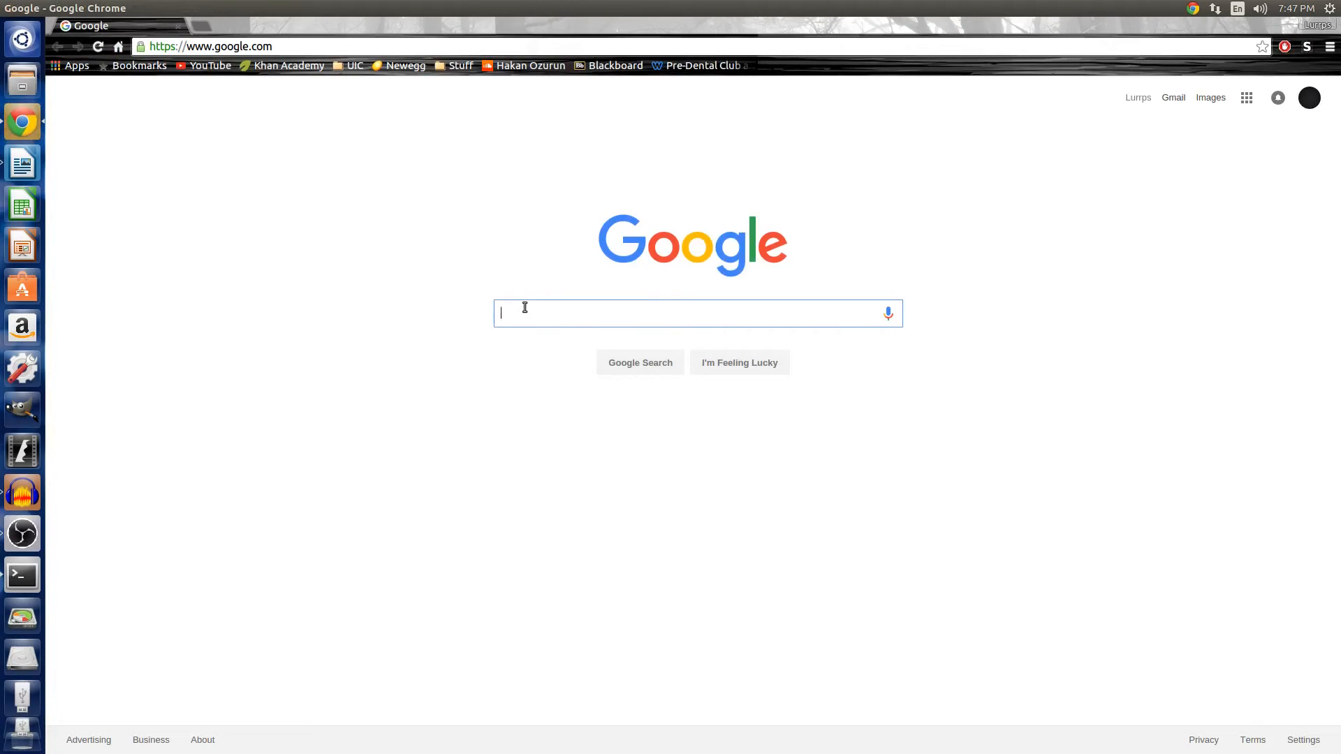
text(ubuntu)
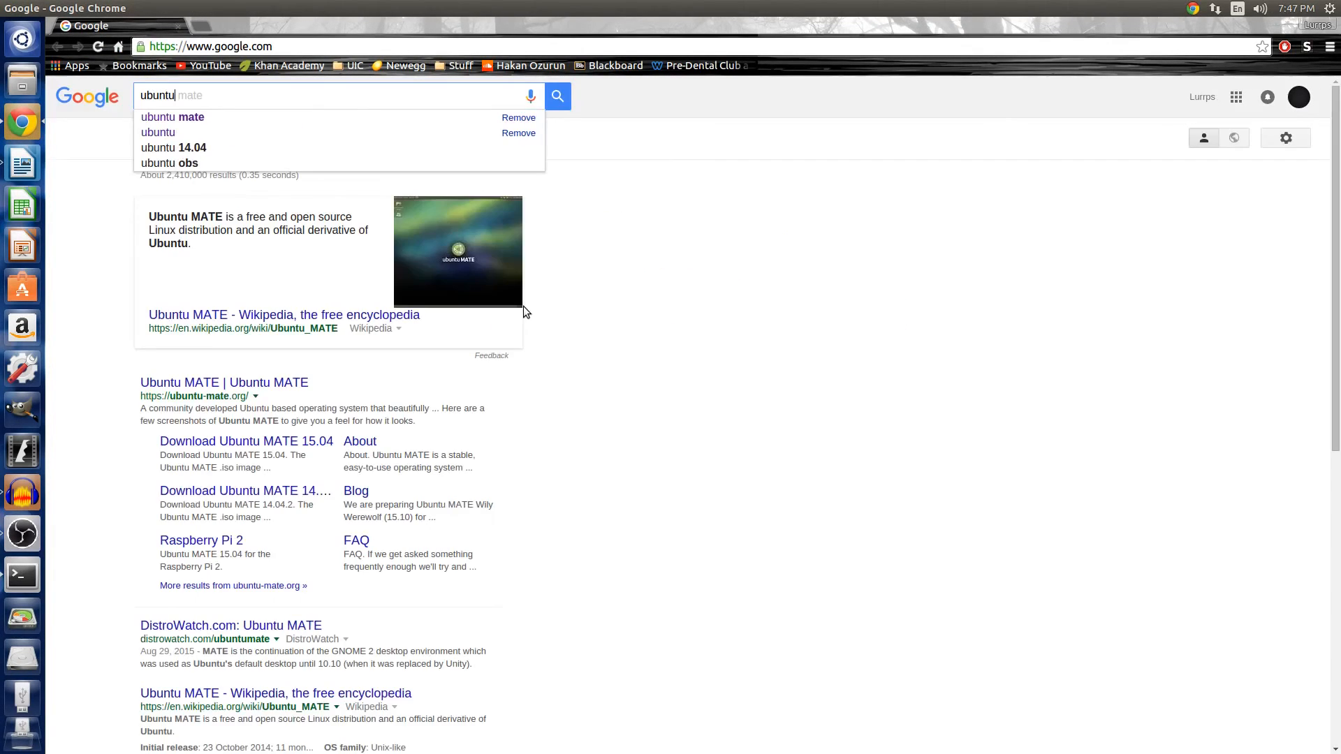
key(Return)
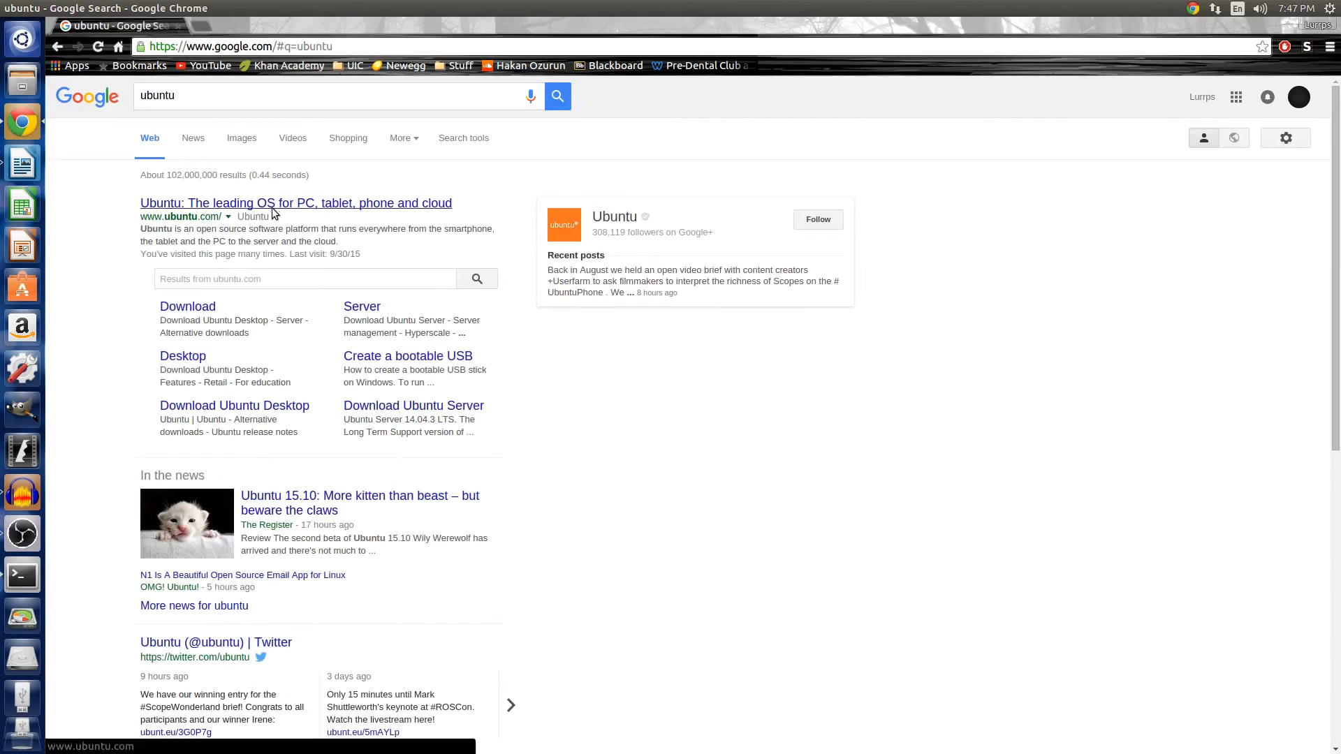
Open ubuntu.com's Desktop download page and choose the 64-bit flavour of Ubuntu 14.04.3 LTS.
click(269, 204)
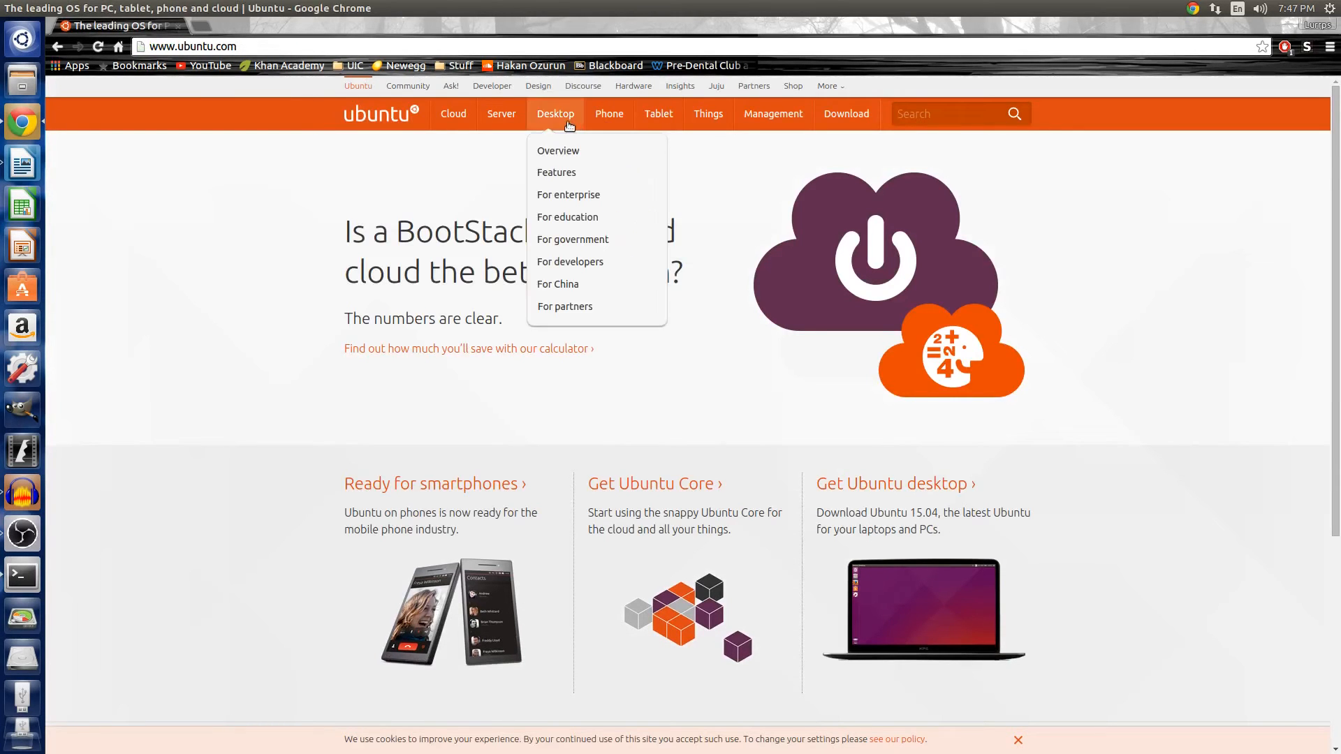
mouse_move(524, 122)
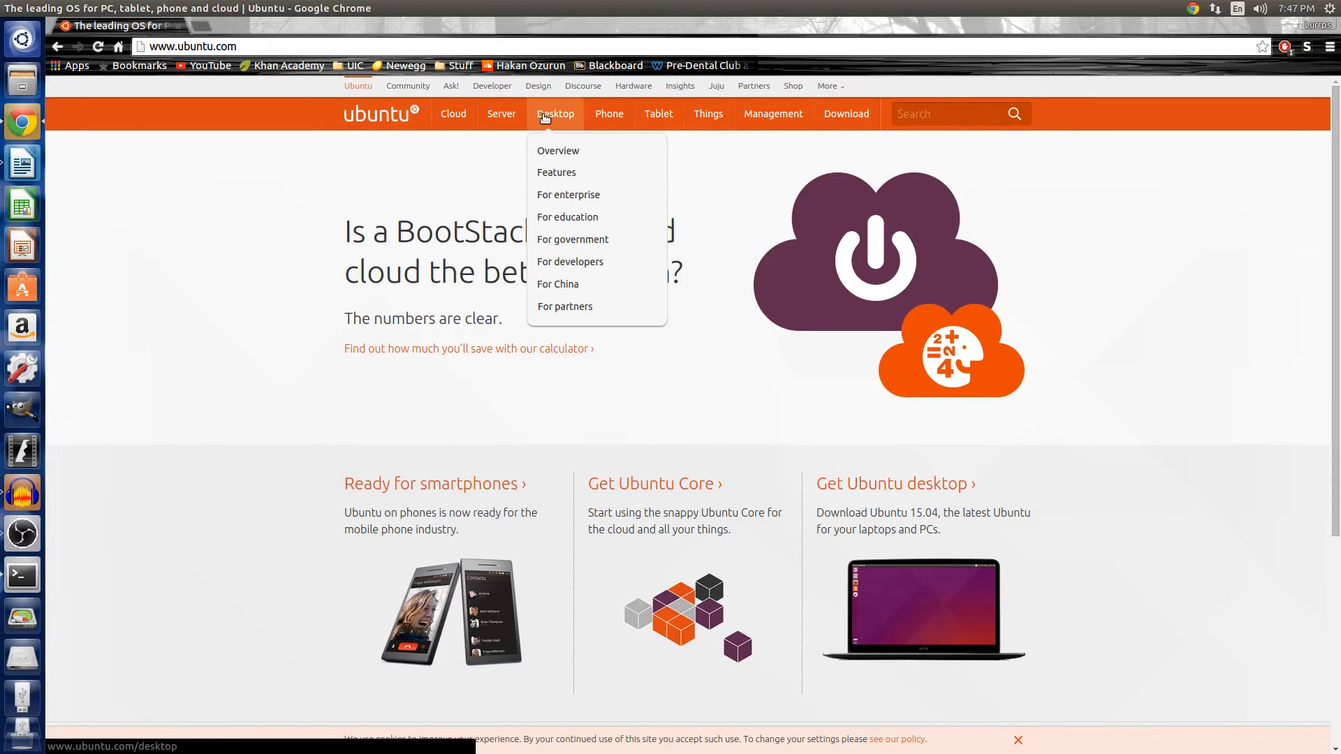
mouse_move(468, 108)
click(561, 128)
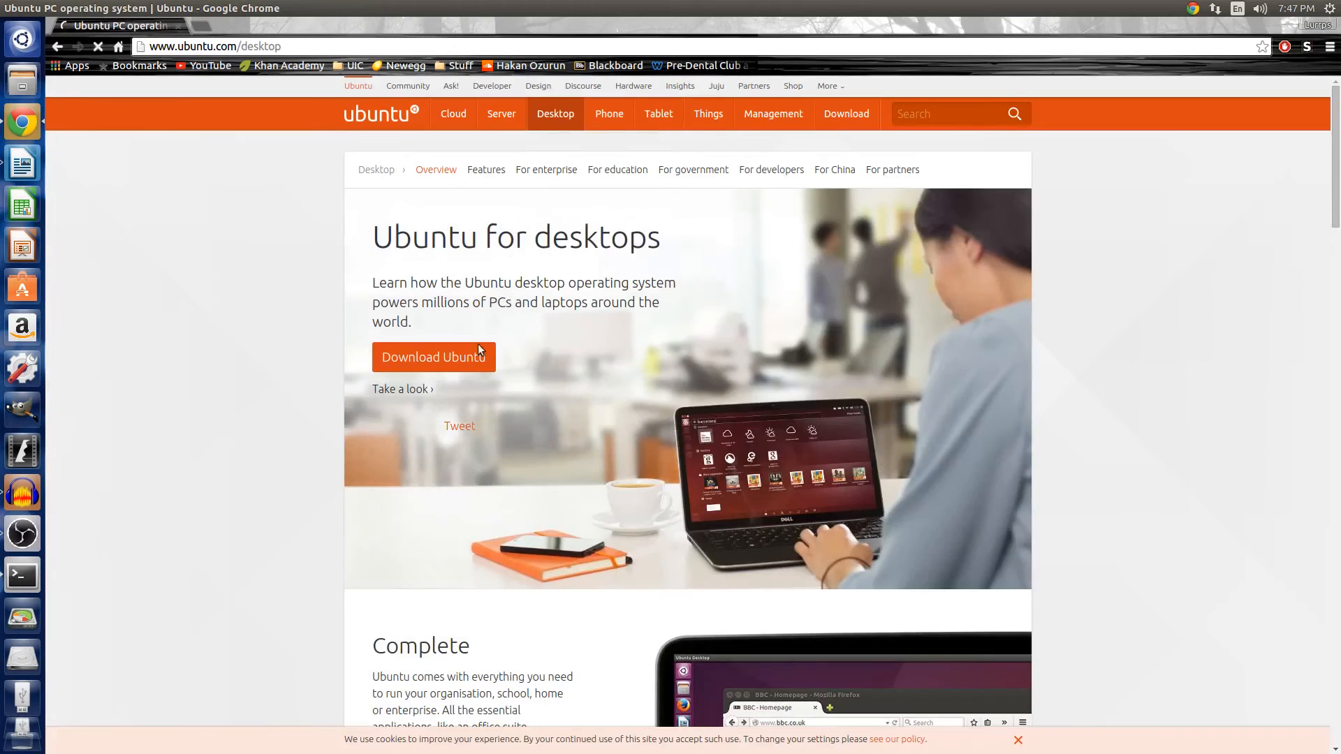
click(471, 355)
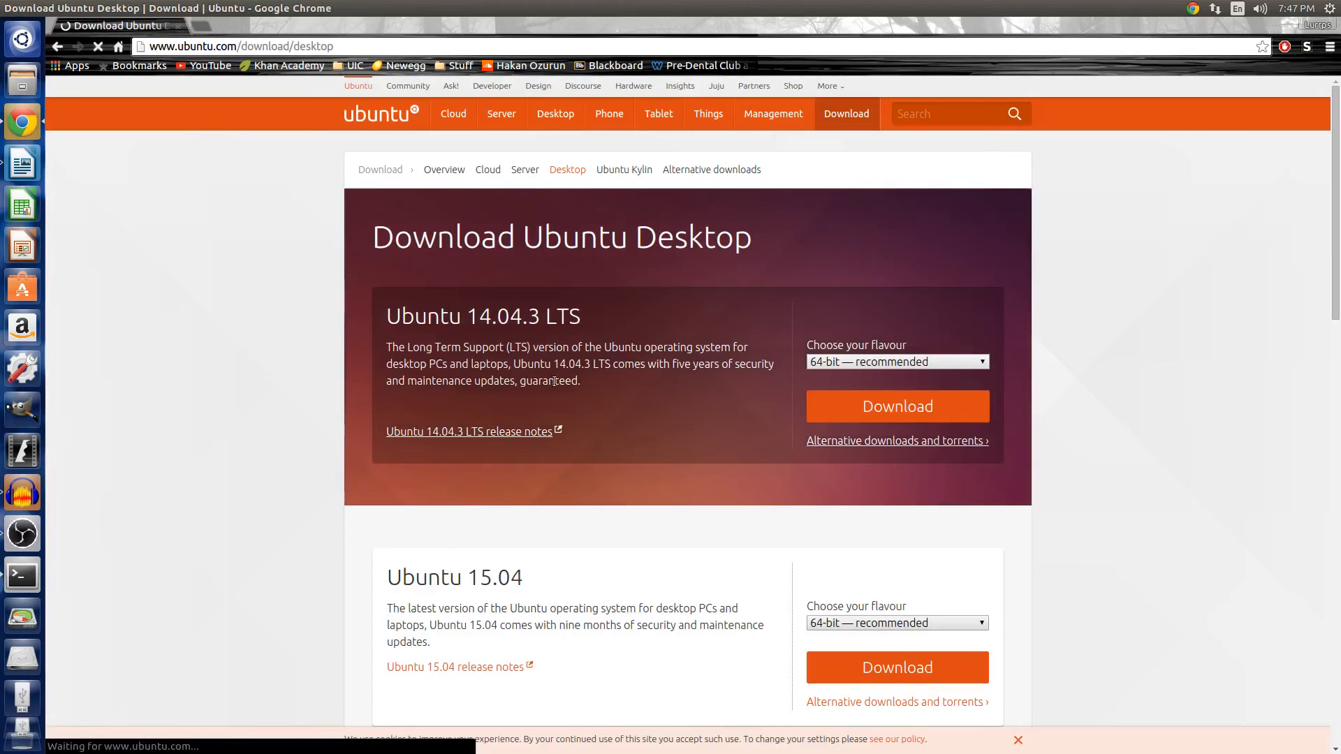
click(950, 361)
click(960, 373)
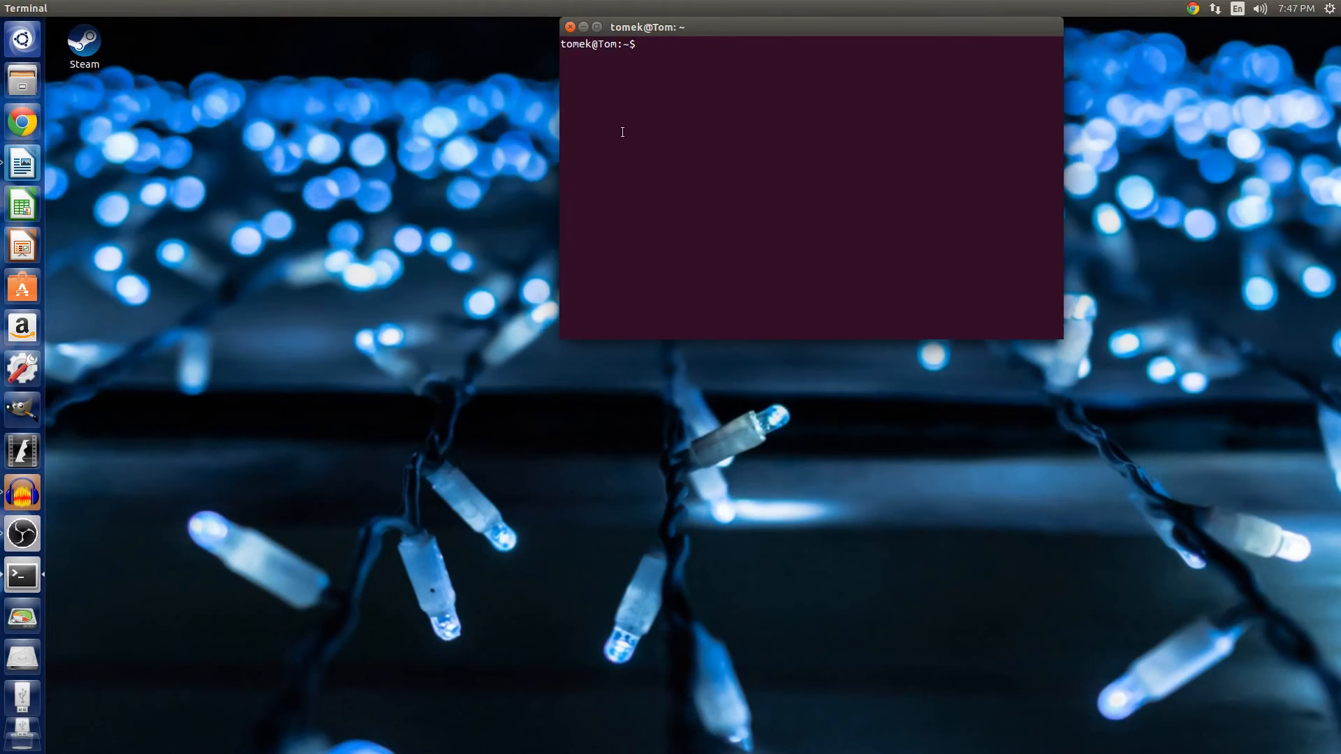
key(super)
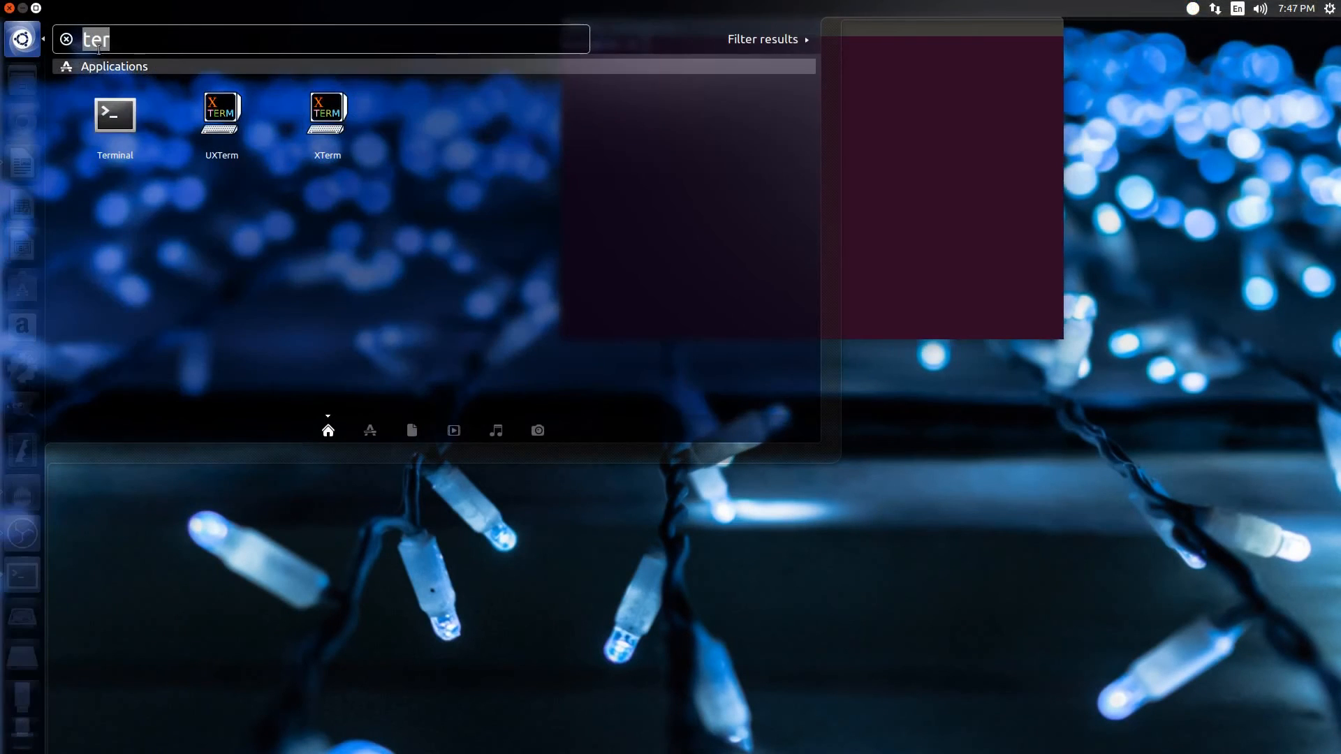
key(super)
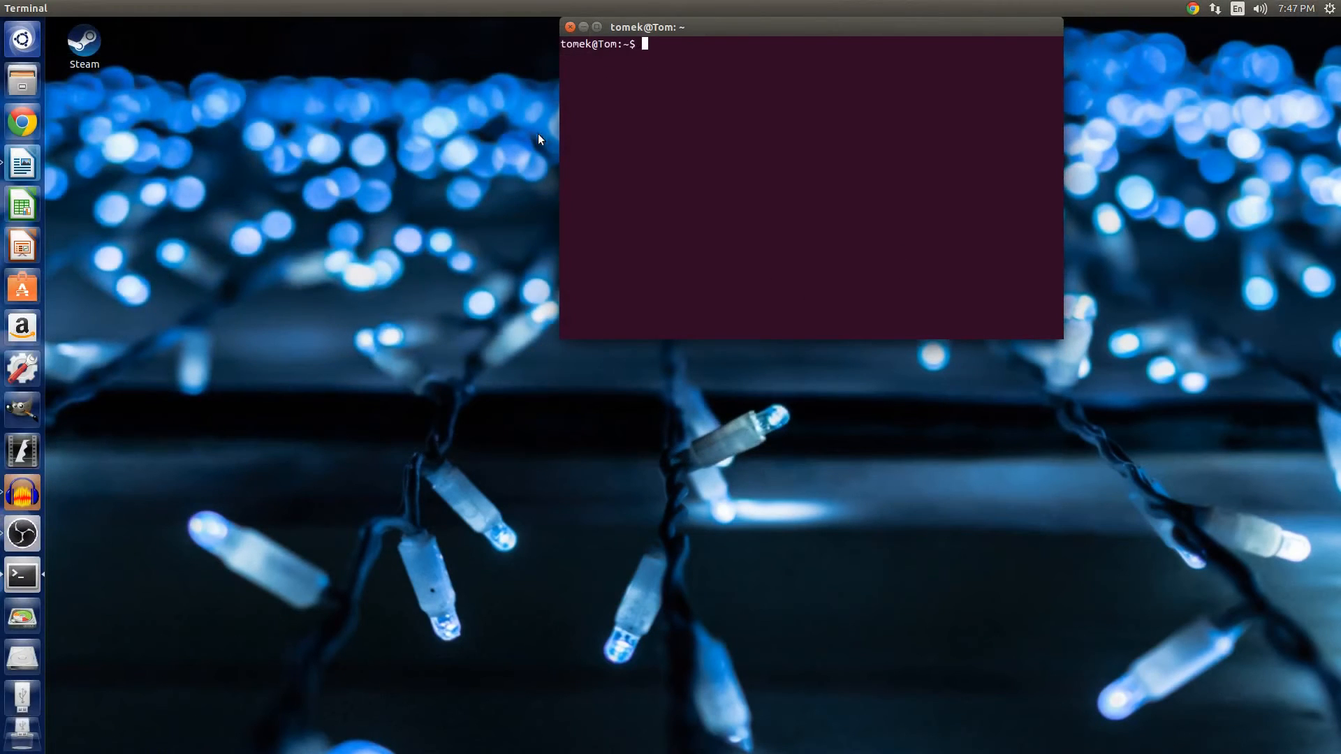
key(alt+Tab)
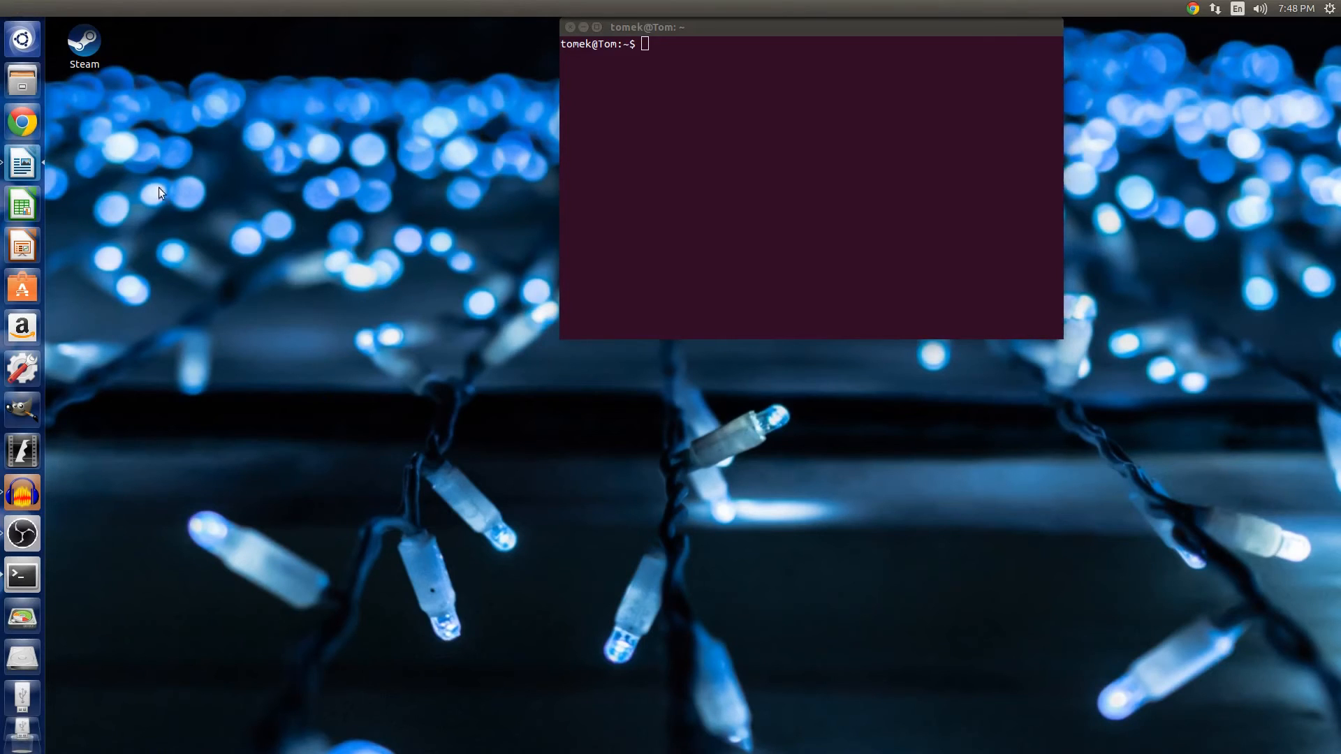
Paste the command sudo dd if=/path/to/your/ubuntu.iso of=/dev/xxx bs=4M into the terminal.
click(668, 56)
right_click(652, 46)
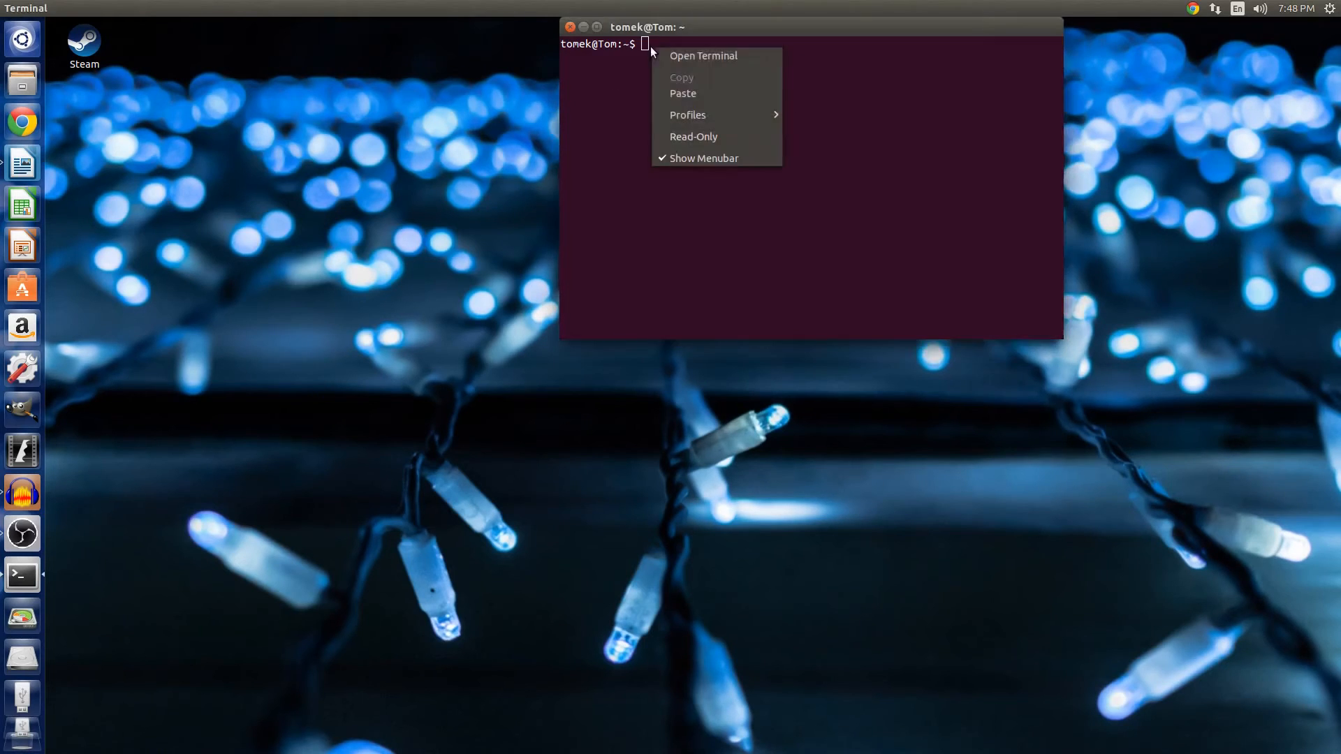
click(680, 86)
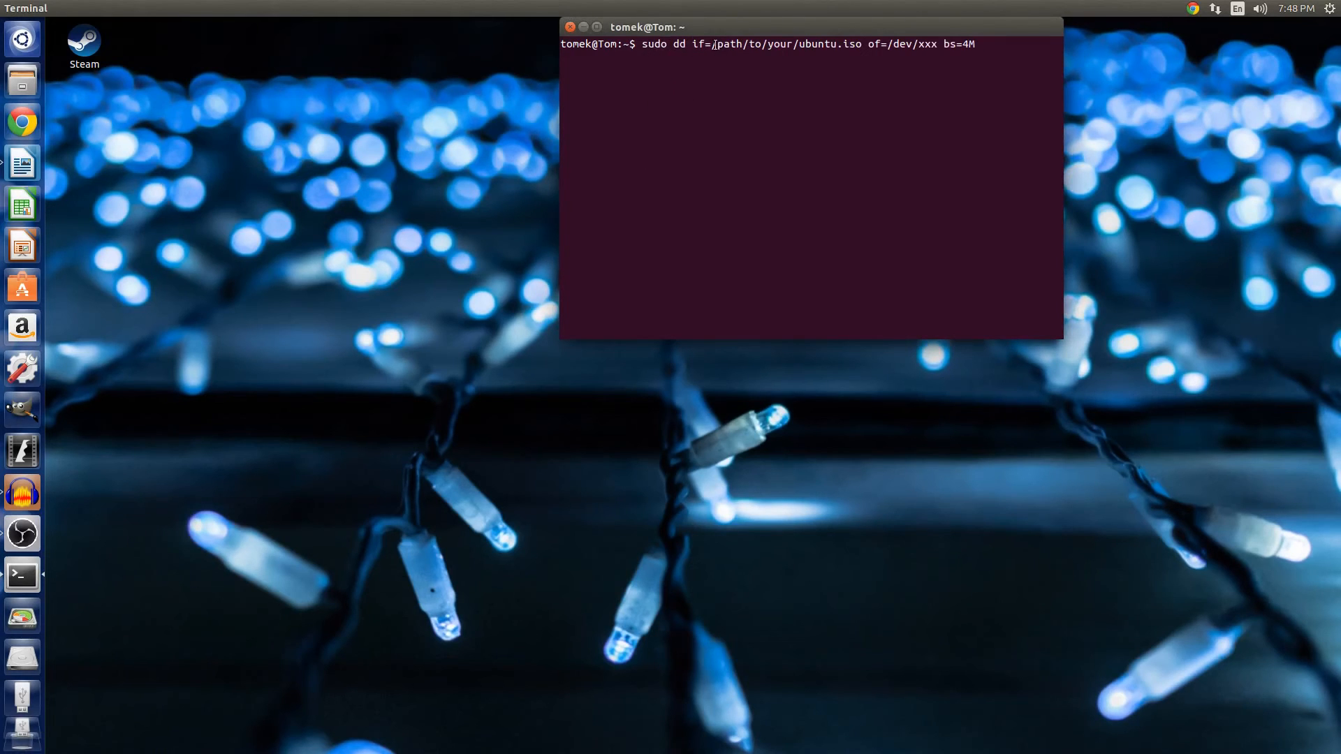
Place the downloaded ubuntu-14.04.3-desktop-amd64.iso file on the desktop near the top.
drag(712, 46, 737, 46)
key(alt+Tab)
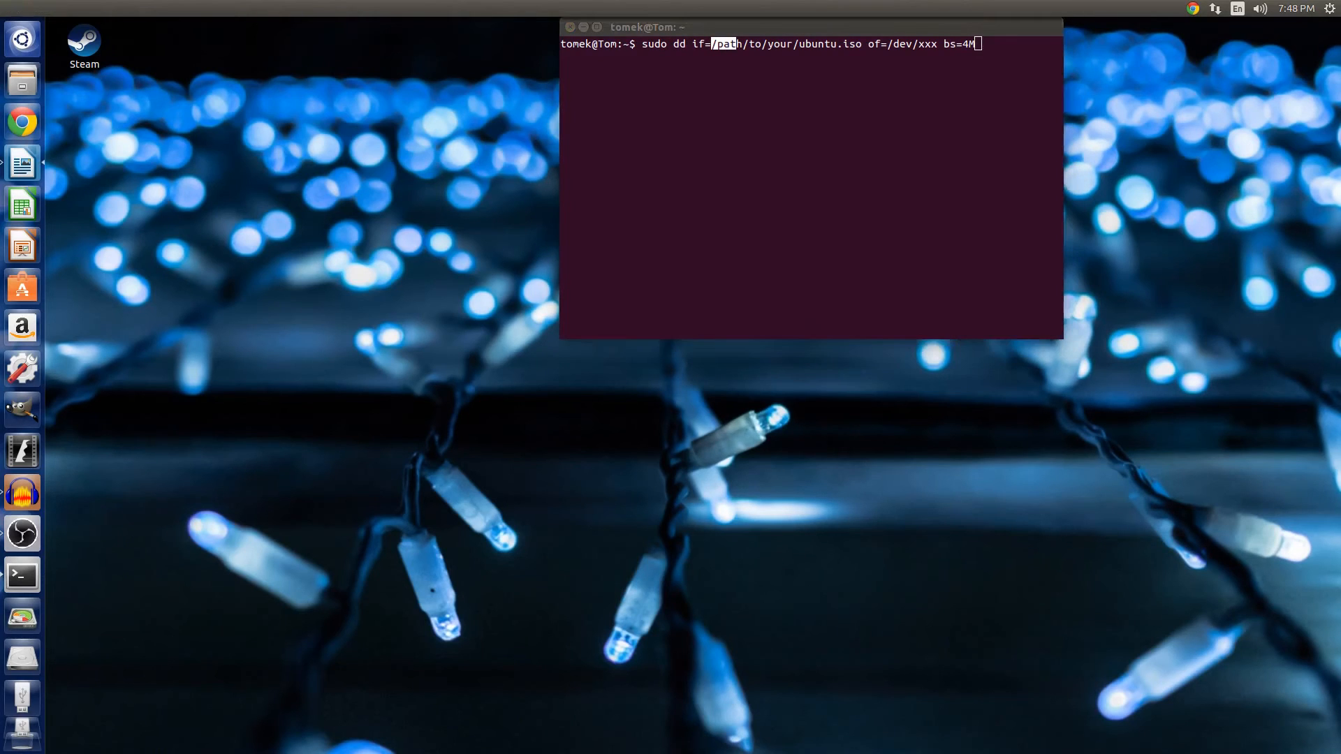
key(alt+Tab)
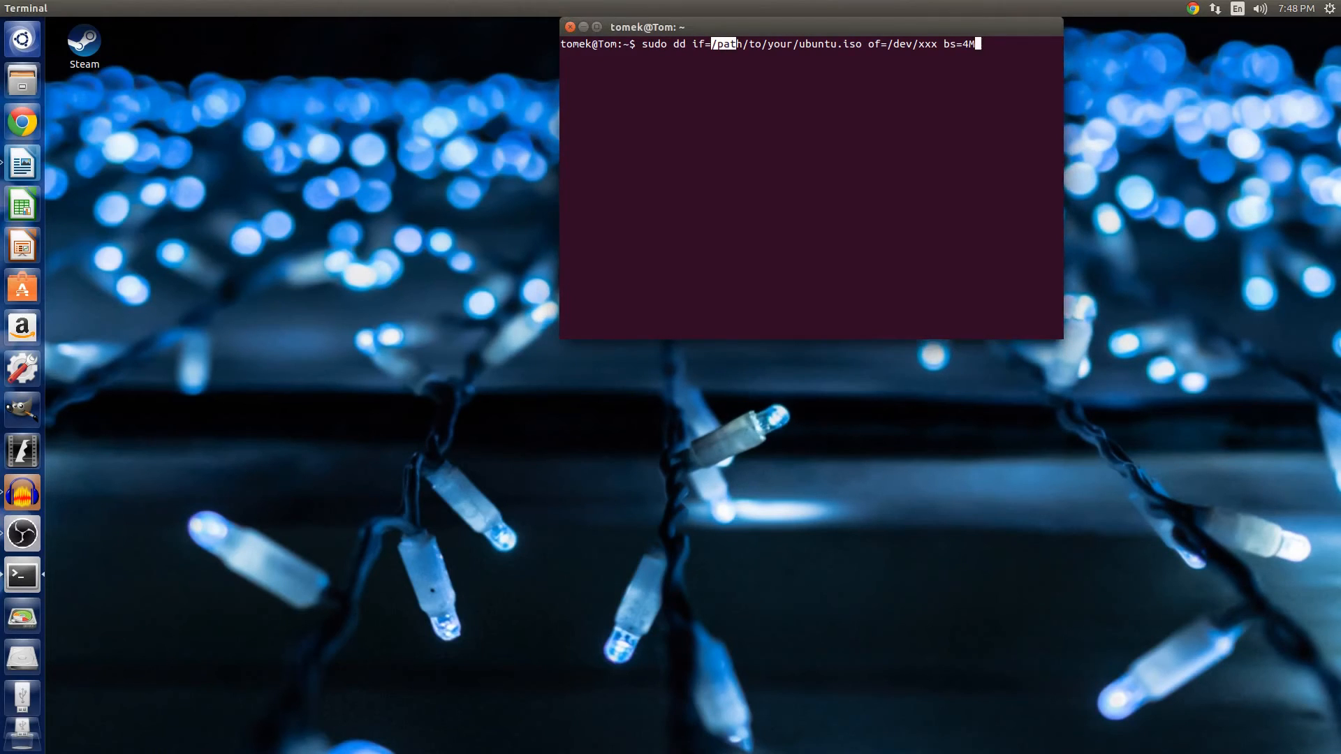
key(alt+Tab)
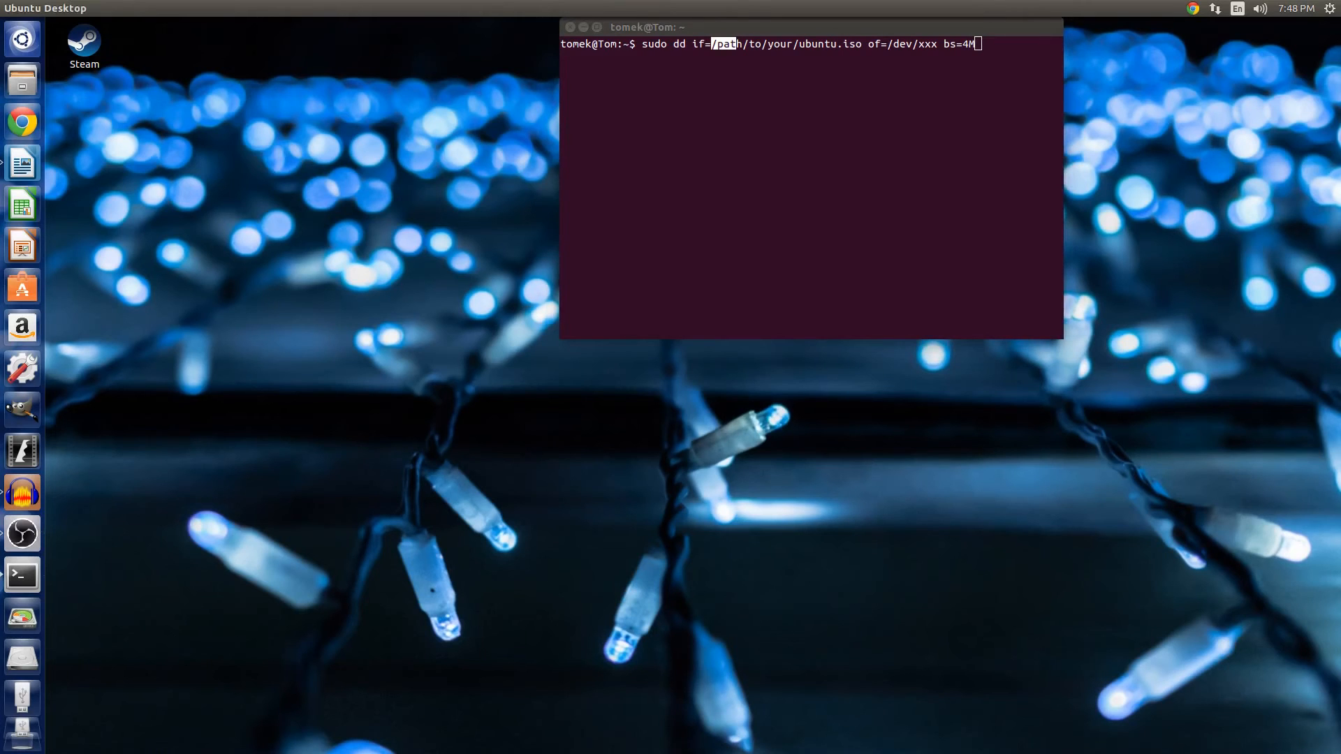
drag(0, 301, 517, 291)
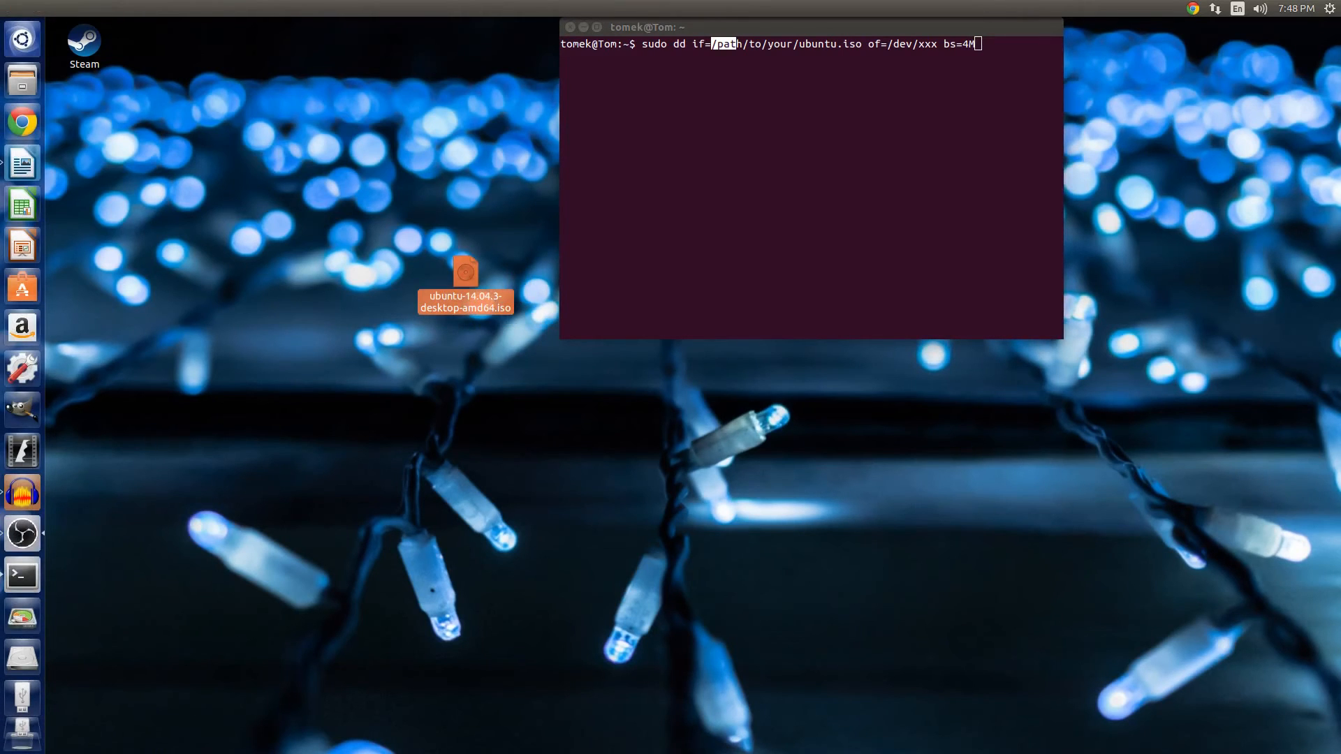
drag(466, 271, 373, 89)
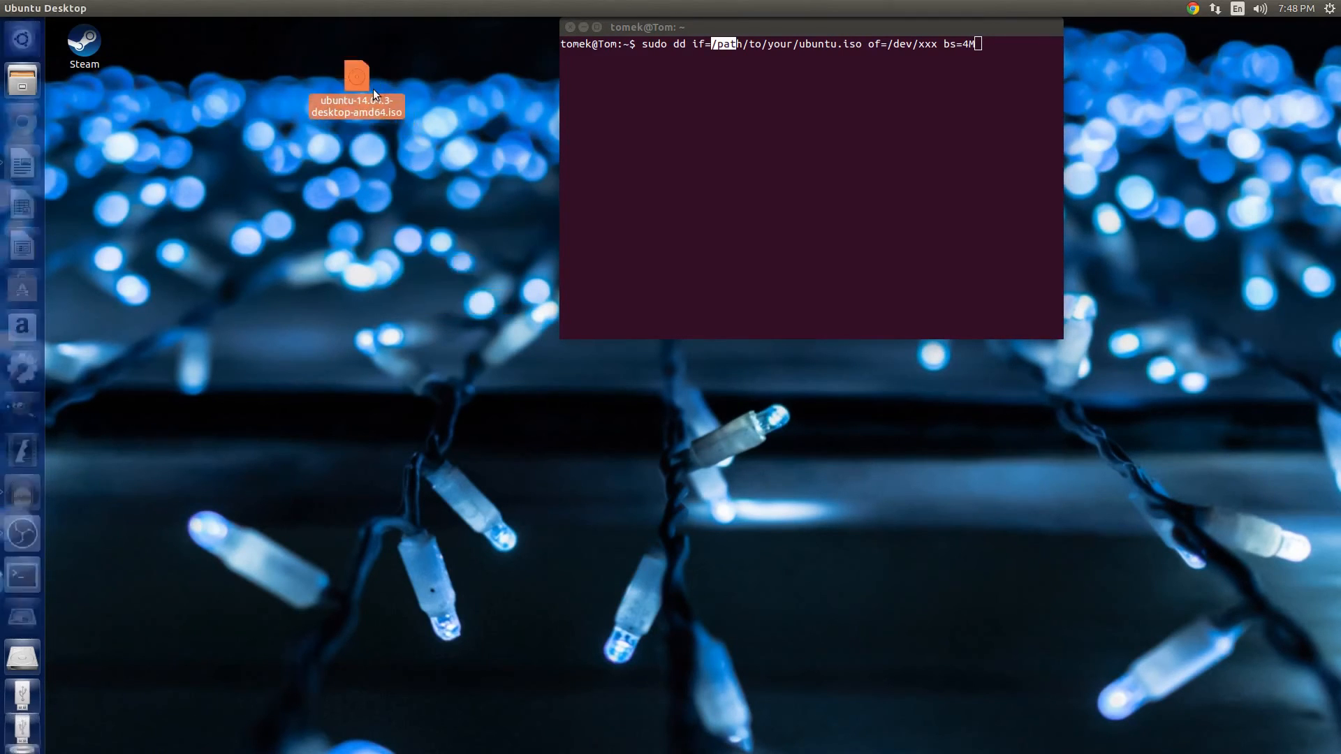
Open the ISO file's properties and copy its location path /home/tomek/Desktop.
right_click(347, 72)
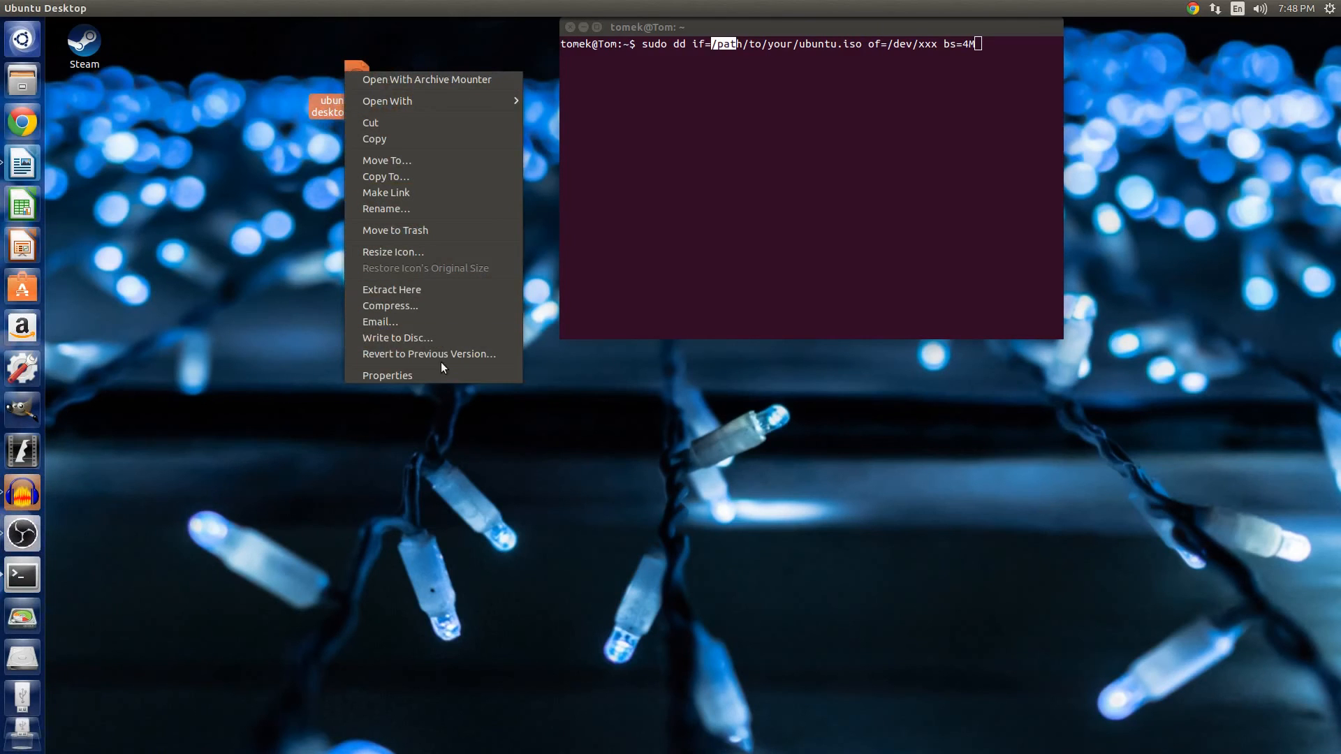
click(427, 374)
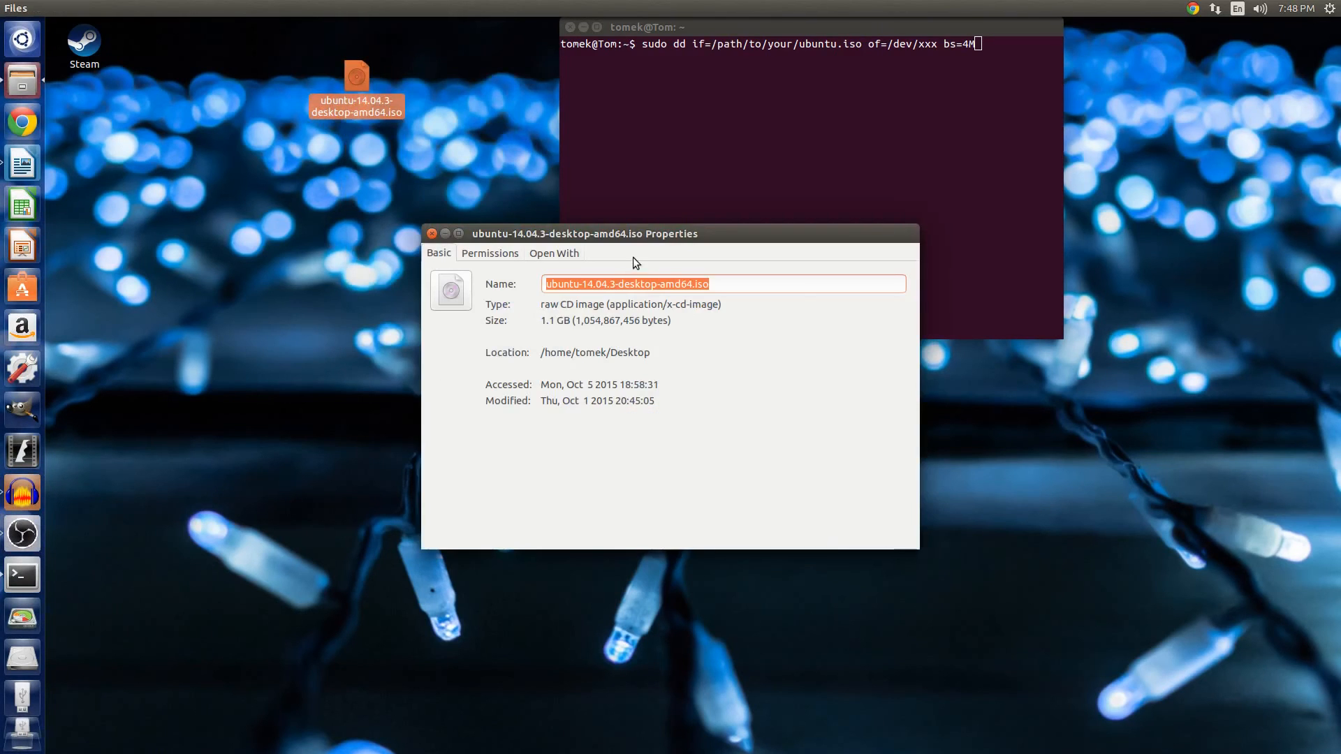
drag(628, 244, 352, 322)
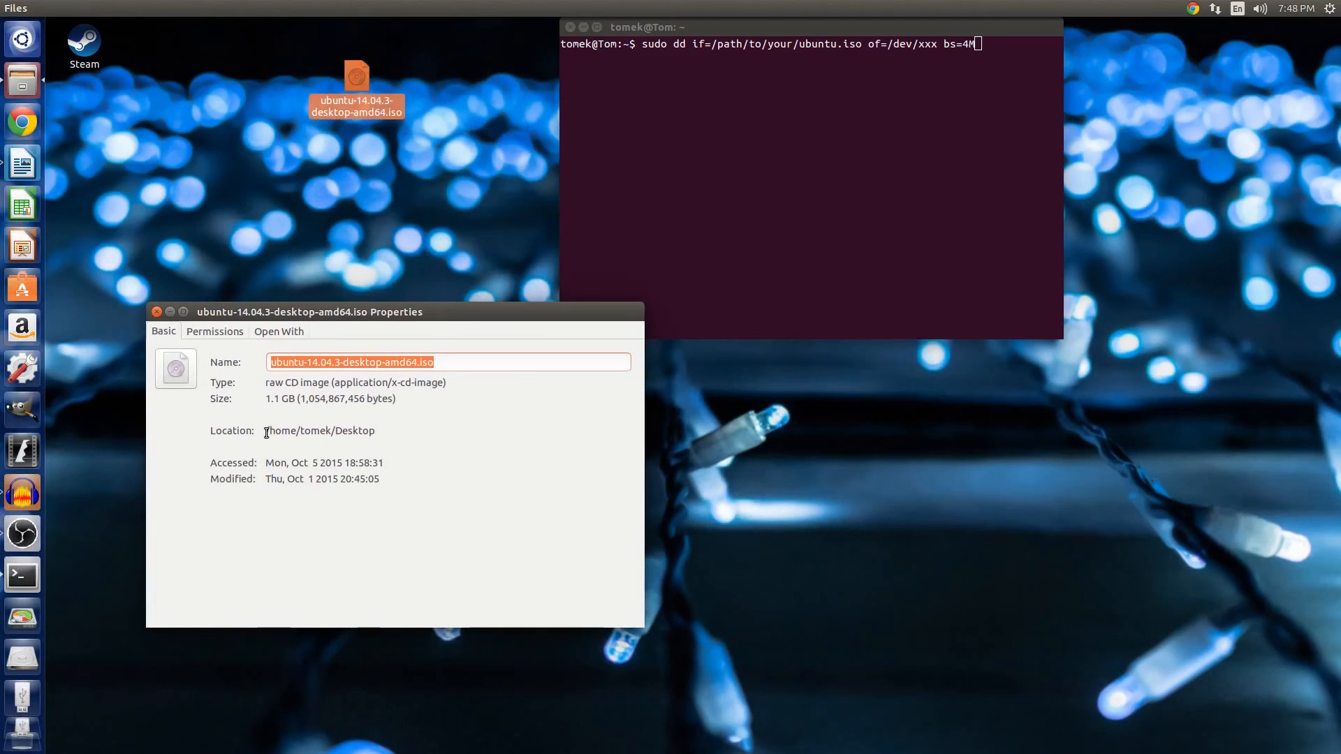
drag(266, 433, 398, 441)
key(ctrl+c)
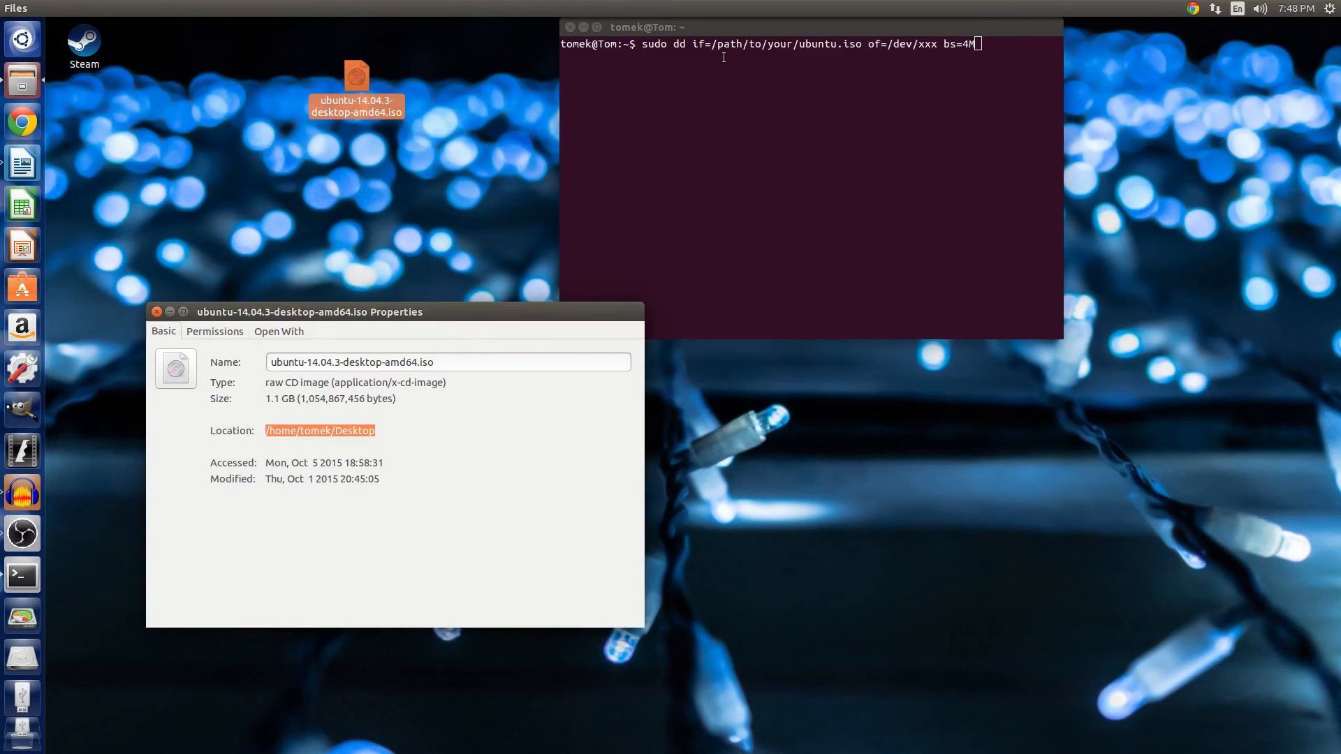
Paste the /home/tomek/Desktop path into the dd command's input file argument.
click(737, 53)
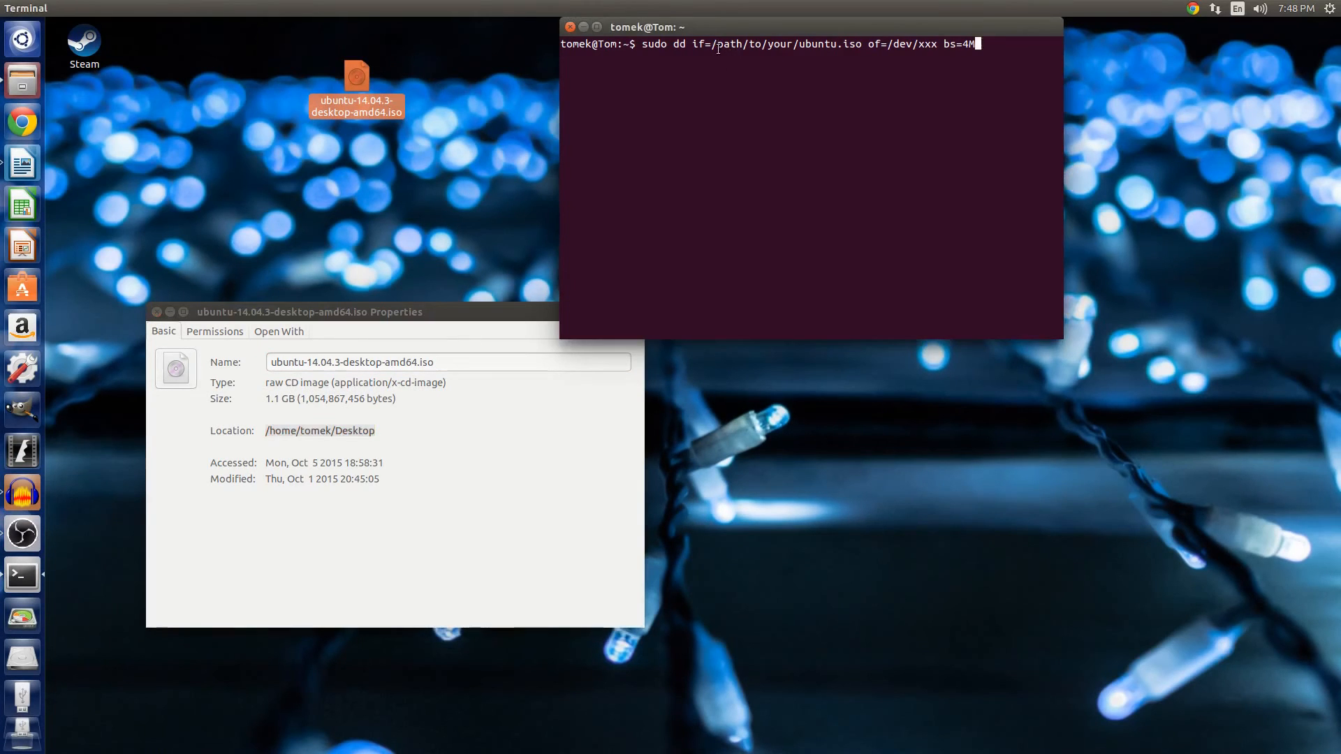
key(Left)
key(Left)
key(Left)
key(Left)
key(Left)
key(Left)
key(Left)
key(Left)
key(Left)
key(Left)
key(Left)
key(Left)
key(Left)
key(Left)
key(Left)
key(Left)
key(Left)
key(Left)
key(Left)
key(Left)
right_click(721, 45)
click(743, 91)
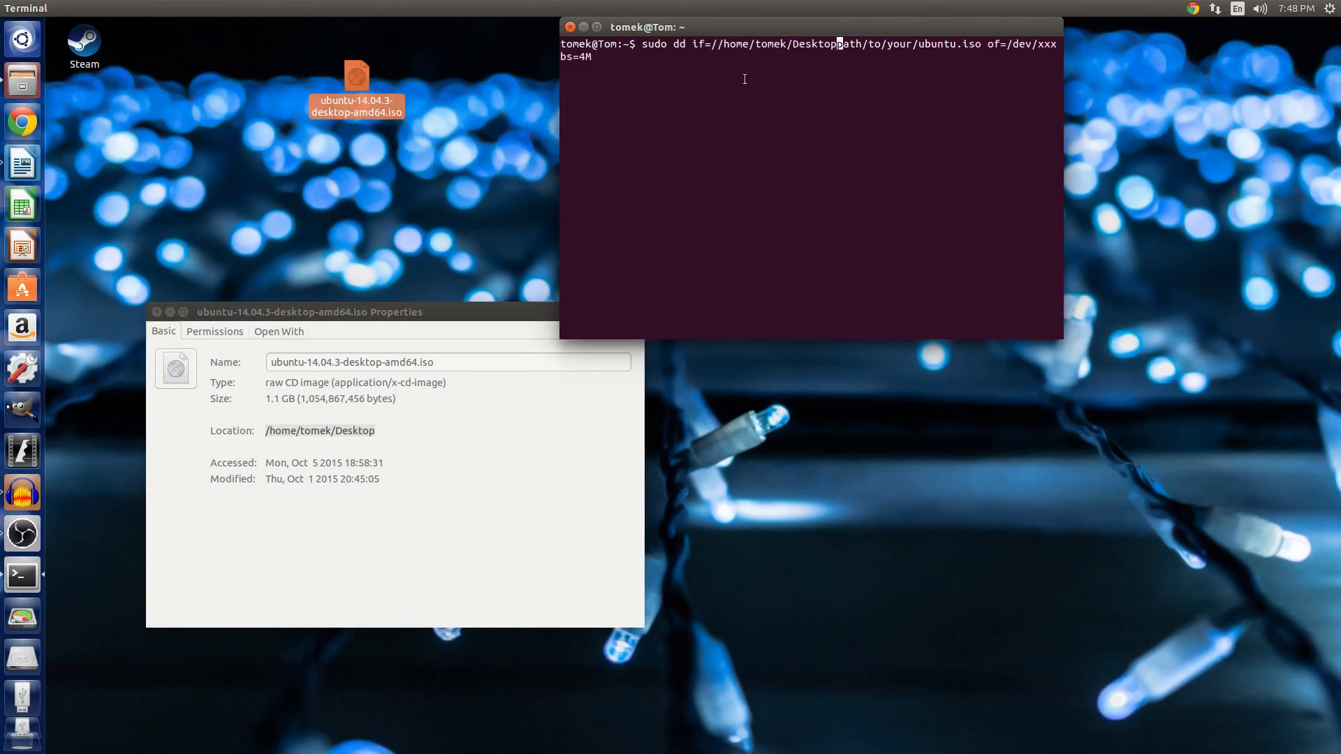
Remove the extra slash at the start of the dd command's if= path.
key(Left)
key(Left)
key(Left)
key(Left)
key(Left)
key(Left)
key(Left)
key(Left)
key(Left)
key(Left)
key(Left)
key(Left)
key(Left)
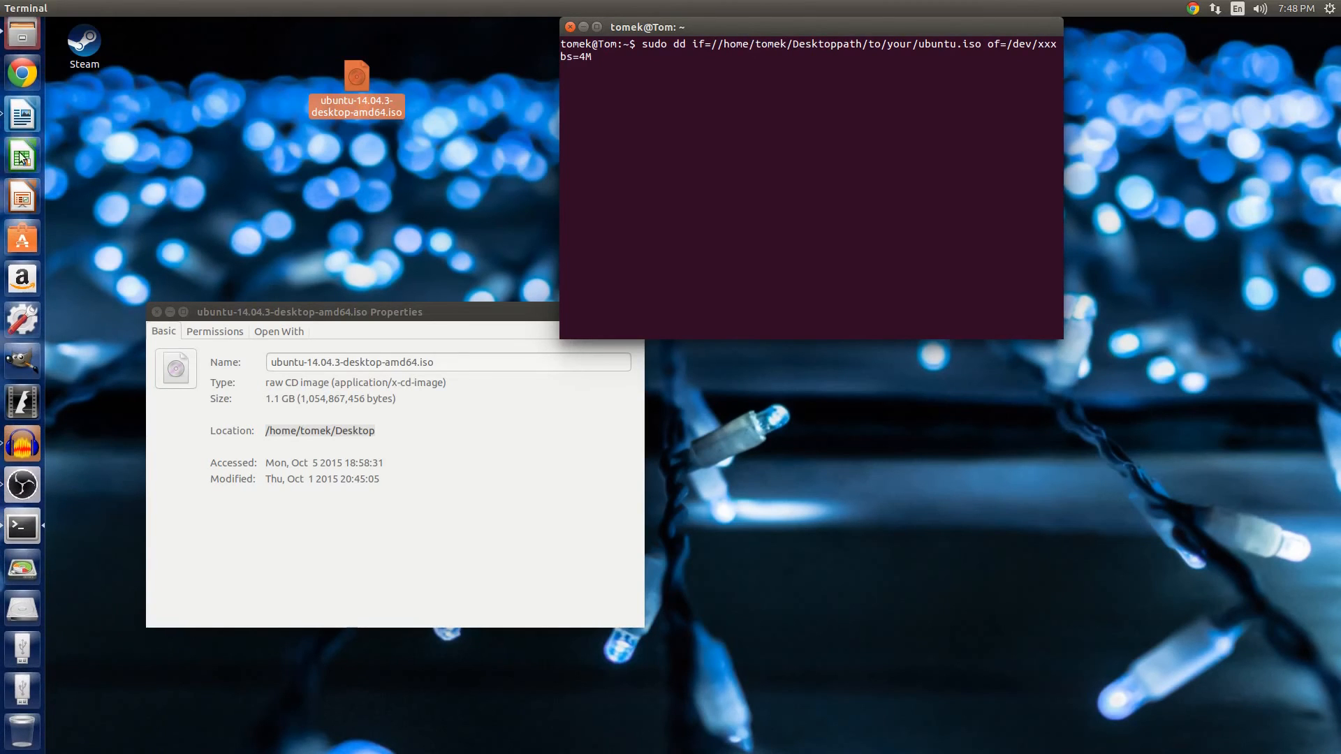
click(20, 113)
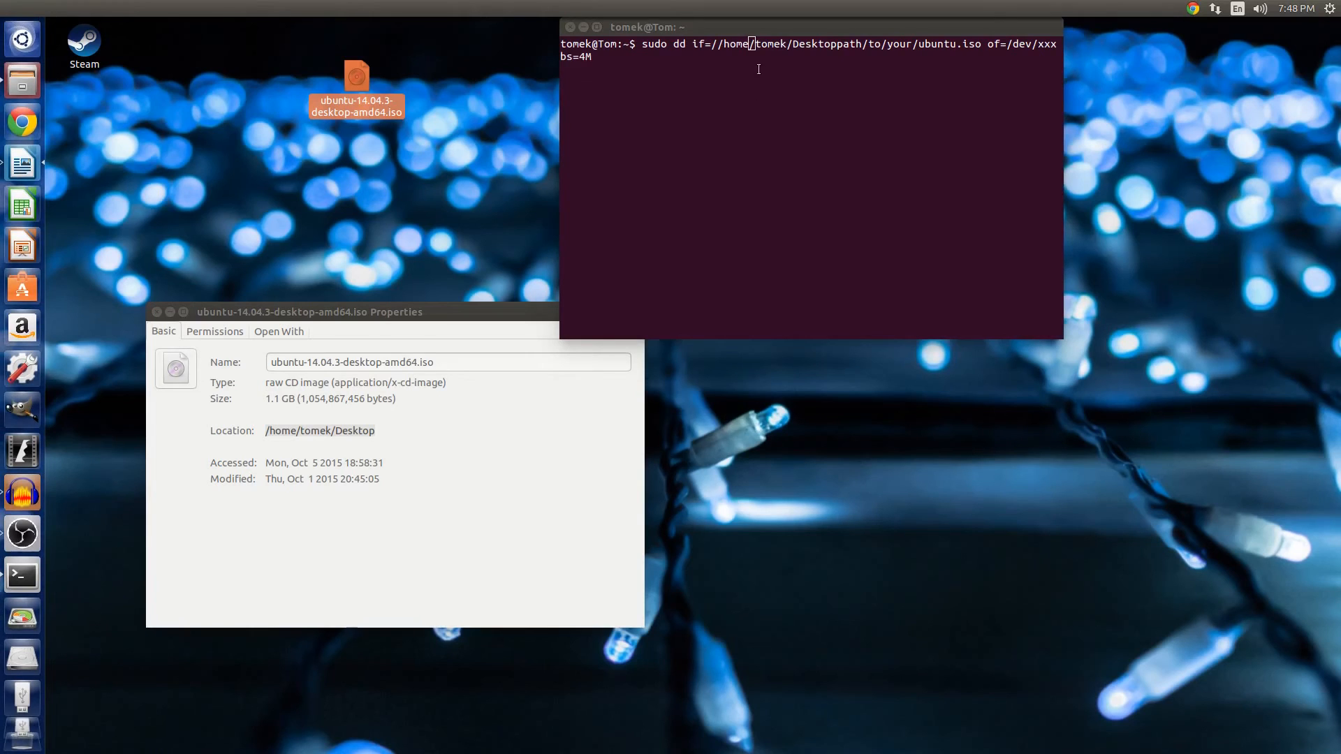
click(719, 47)
key(Left)
key(Left)
key(Left)
key(Left)
key(Left)
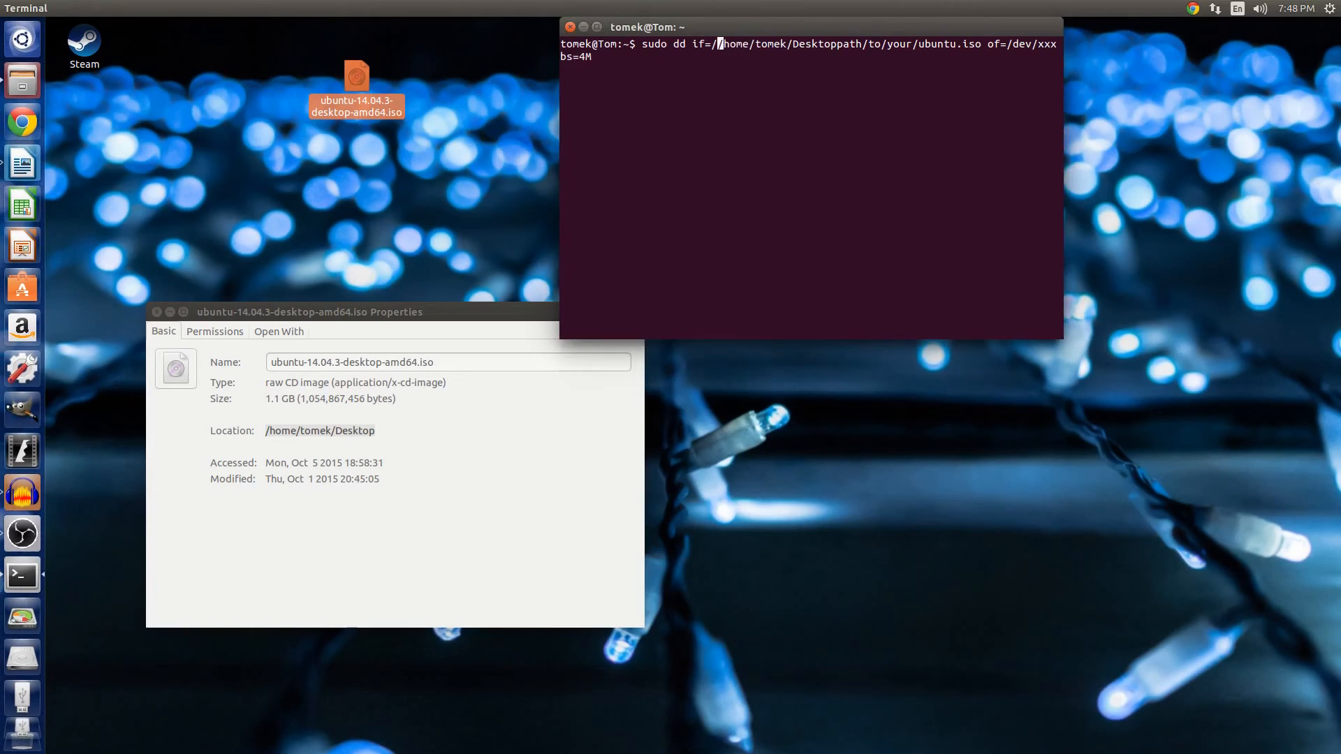
key(Delete)
Delete the placeholder path/to/your/ubuntu.iso text following /home/tomek/Desktop in the dd command.
key(Right)
key(Right)
key(Right)
key(Right)
key(Right)
key(Right)
key(Right)
key(Right)
key(Right)
key(Right)
key(Right)
key(Right)
key(Right)
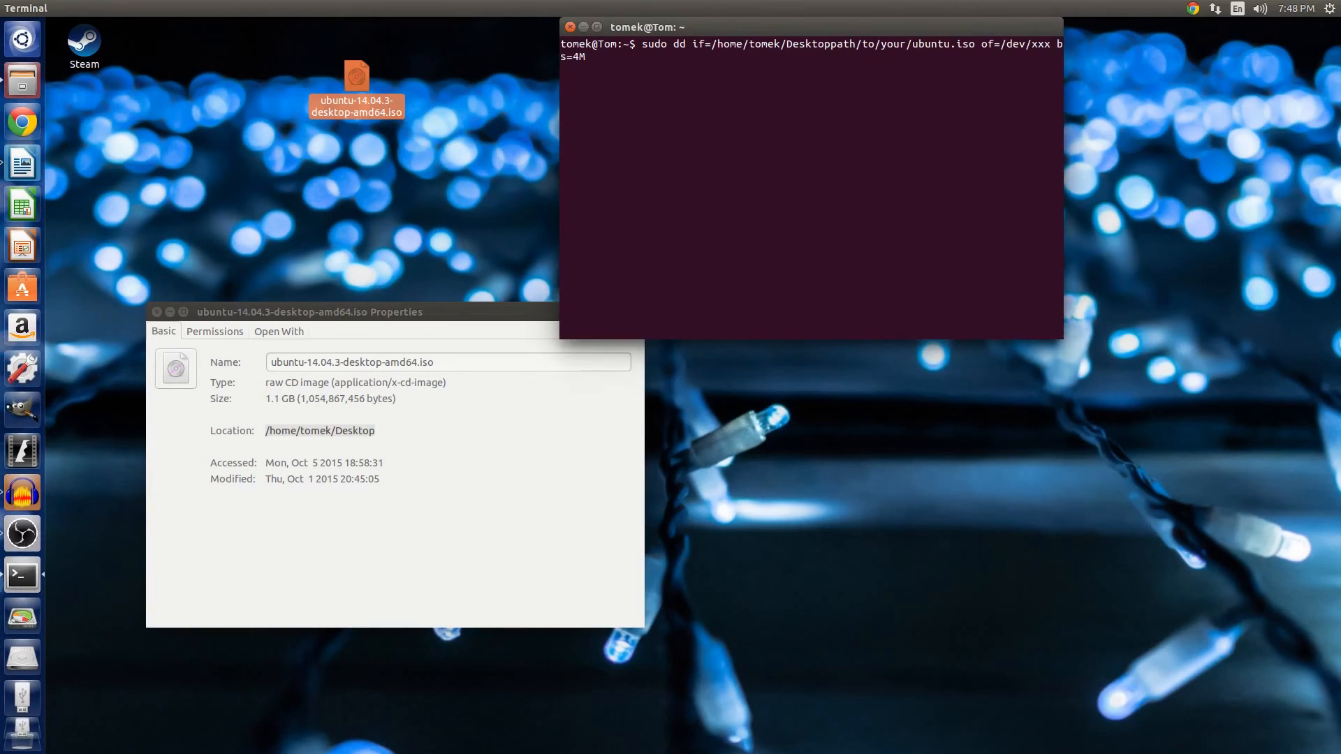
key(Right)
key(Right)
key(Right)
key(Right)
key(Right)
key(Right)
key(Left)
key(Left)
key(Left)
key(Right)
key(Right)
key(Delete)
key(Delete)
key(Delete)
key(Delete)
key(Delete)
key(Delete)
key(Delete)
key(Delete)
key(Delete)
key(Delete)
key(Delete)
key(Delete)
key(Delete)
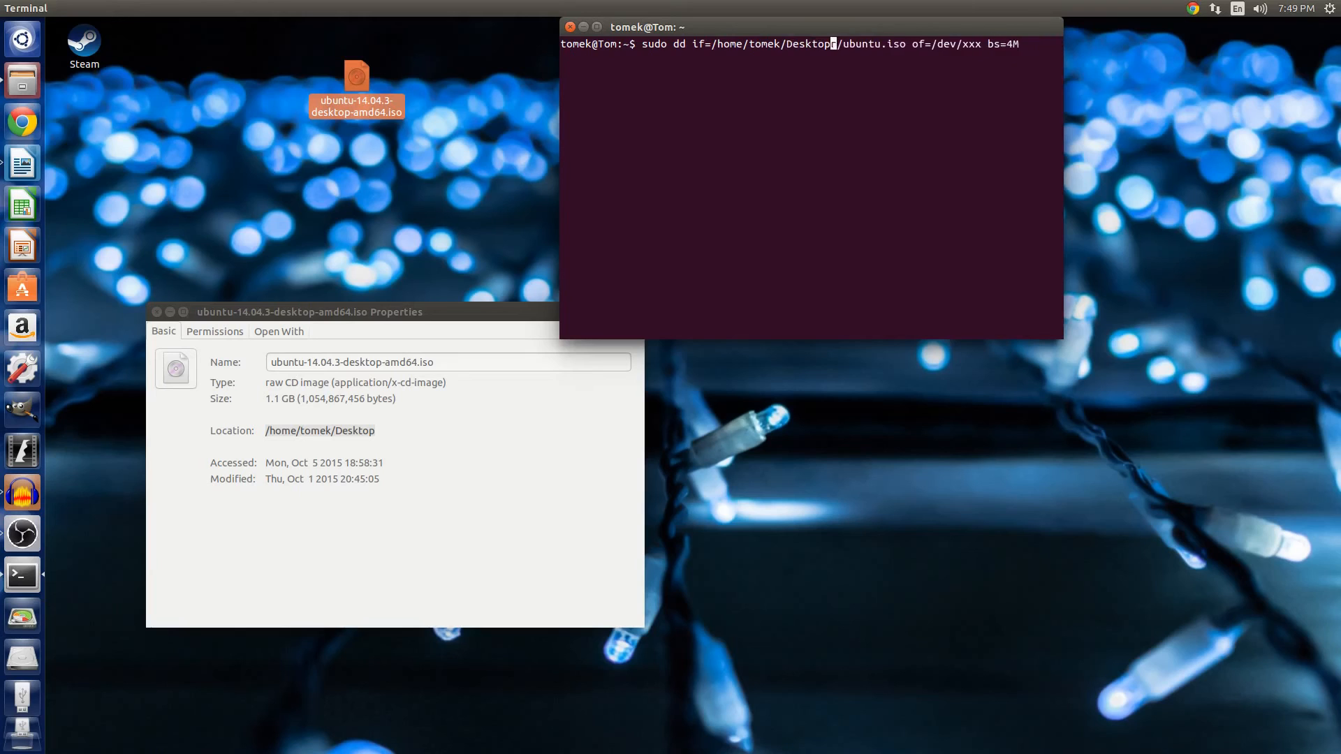
key(Delete)
key(Delete)
key(Delete)
key(Delete)
key(Delete)
key(Delete)
key(Delete)
key(Delete)
key(Delete)
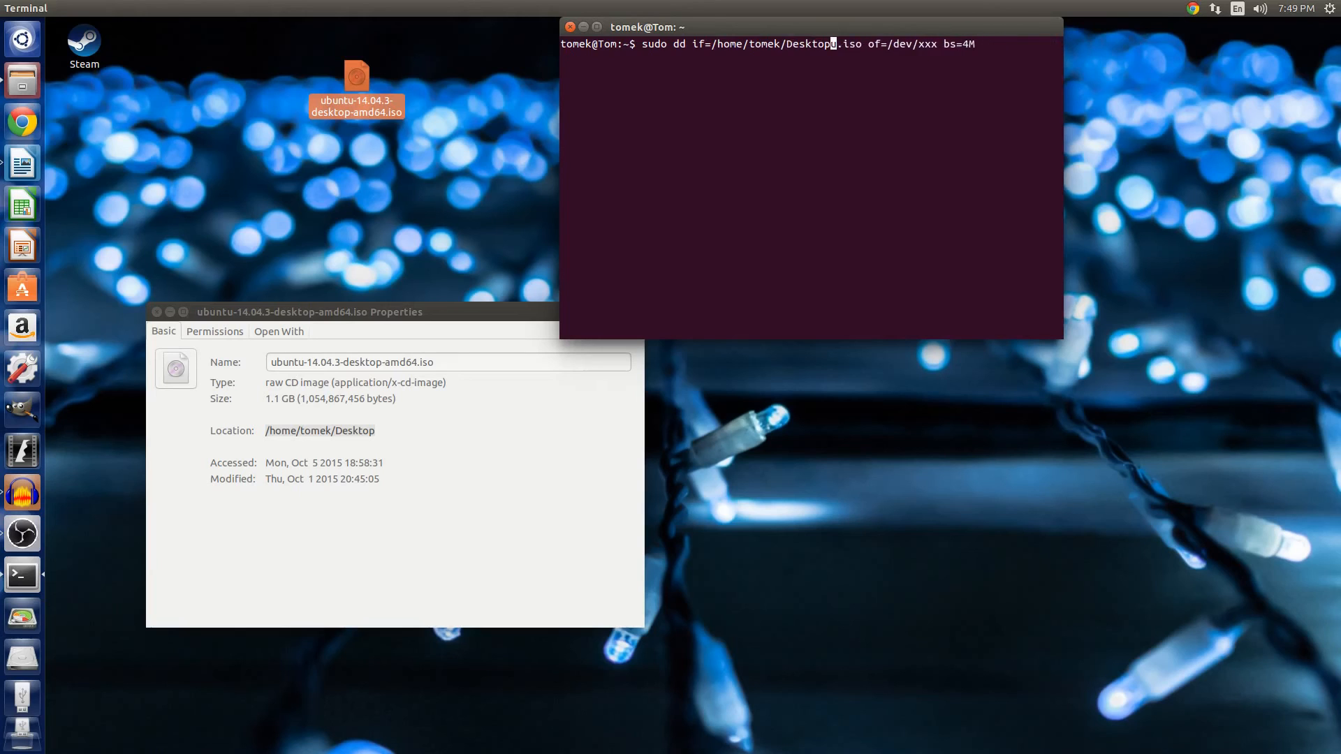
key(Delete)
Copy the ISO file name from its properties and append it after /home/tomek/Desktop/ in the if= path.
click(379, 342)
click(447, 361)
key(ctrl+c)
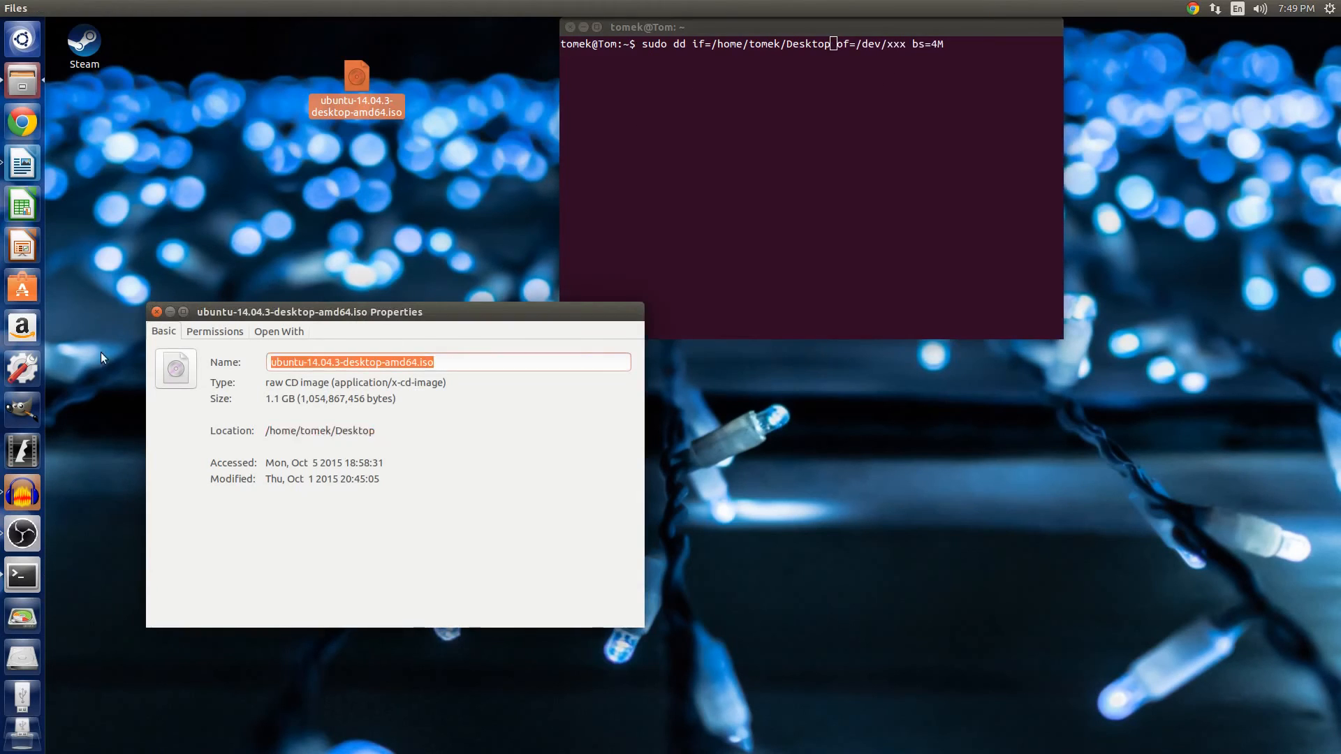
click(830, 55)
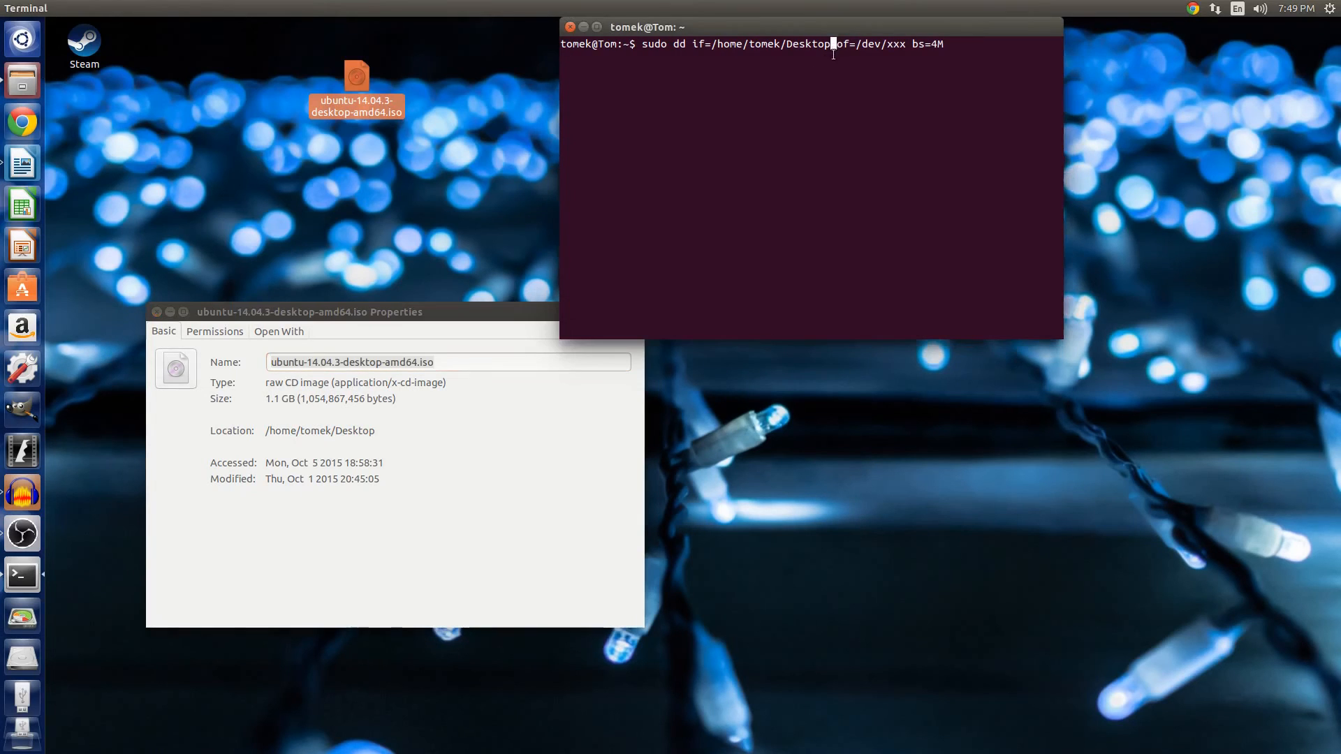
text(/)
right_click(841, 44)
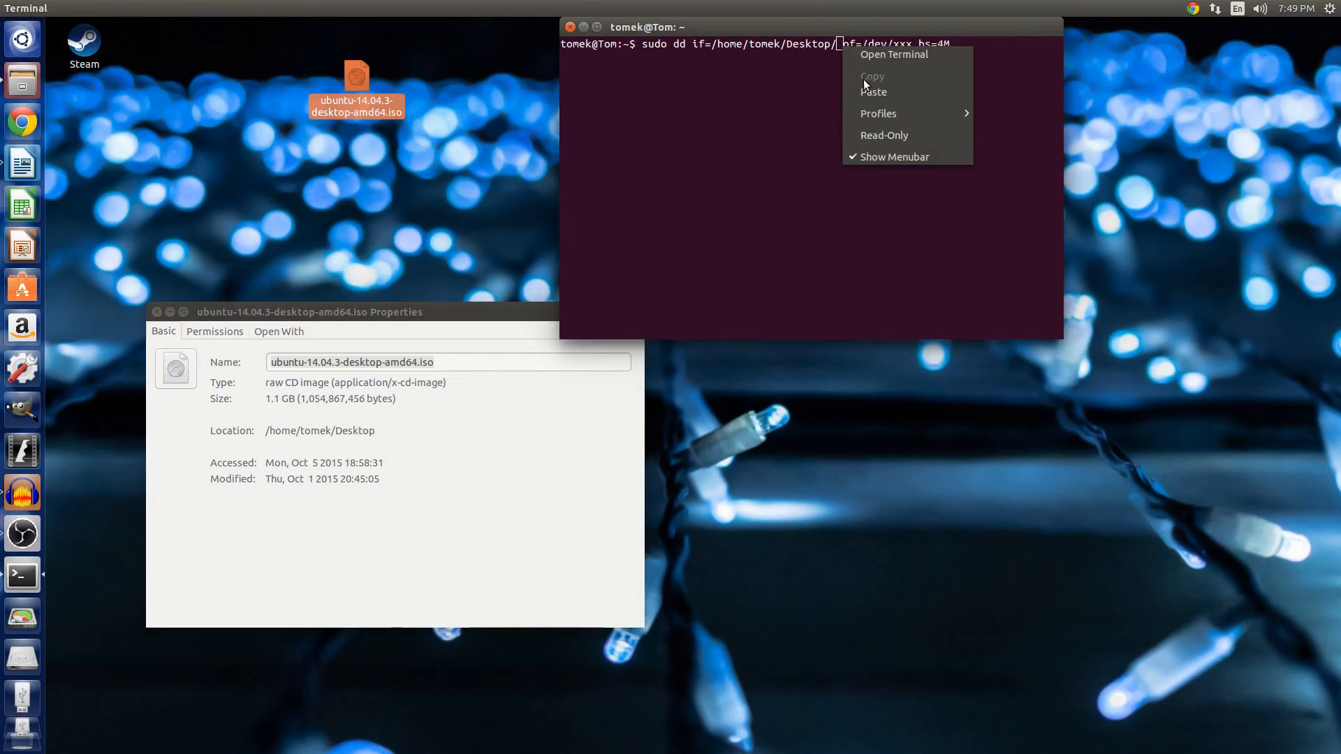
click(868, 89)
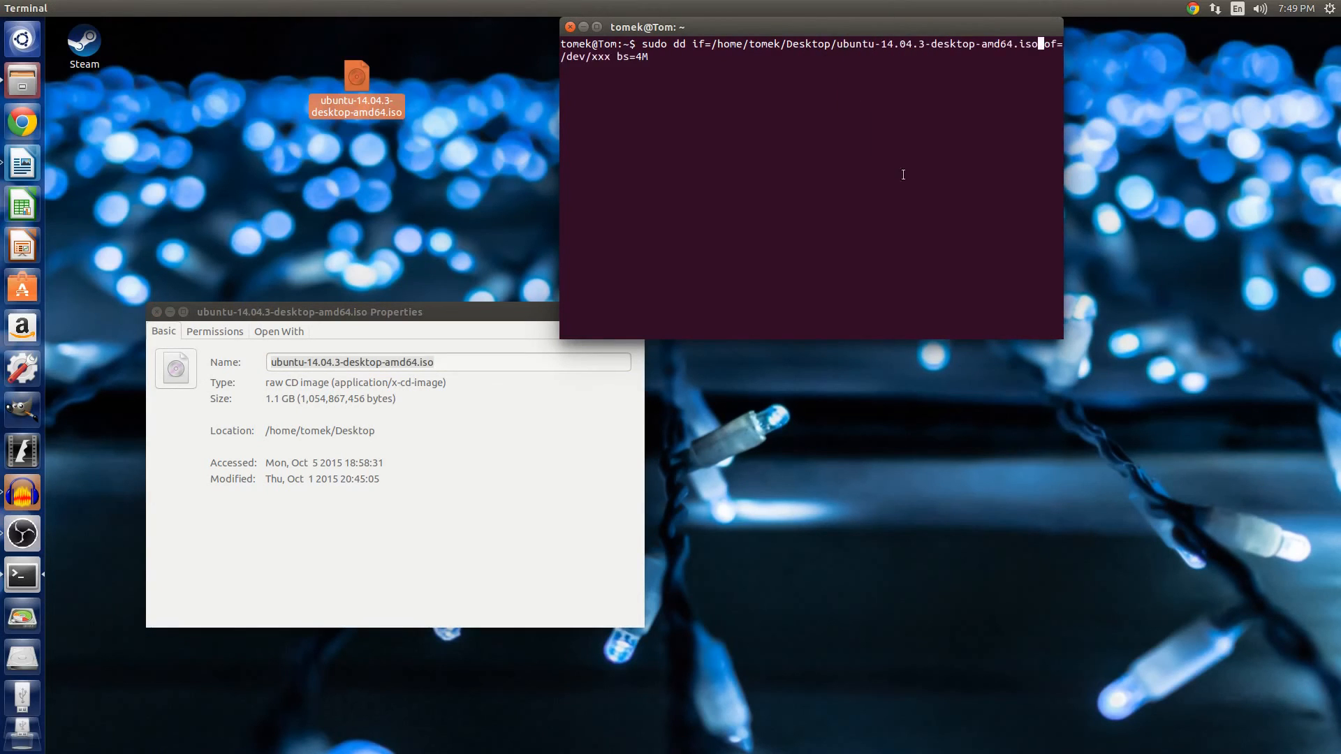
Close the ISO file's properties window.
mouse_move(592, 57)
mouse_down()
mouse_move(637, 57)
mouse_move(613, 59)
mouse_up()
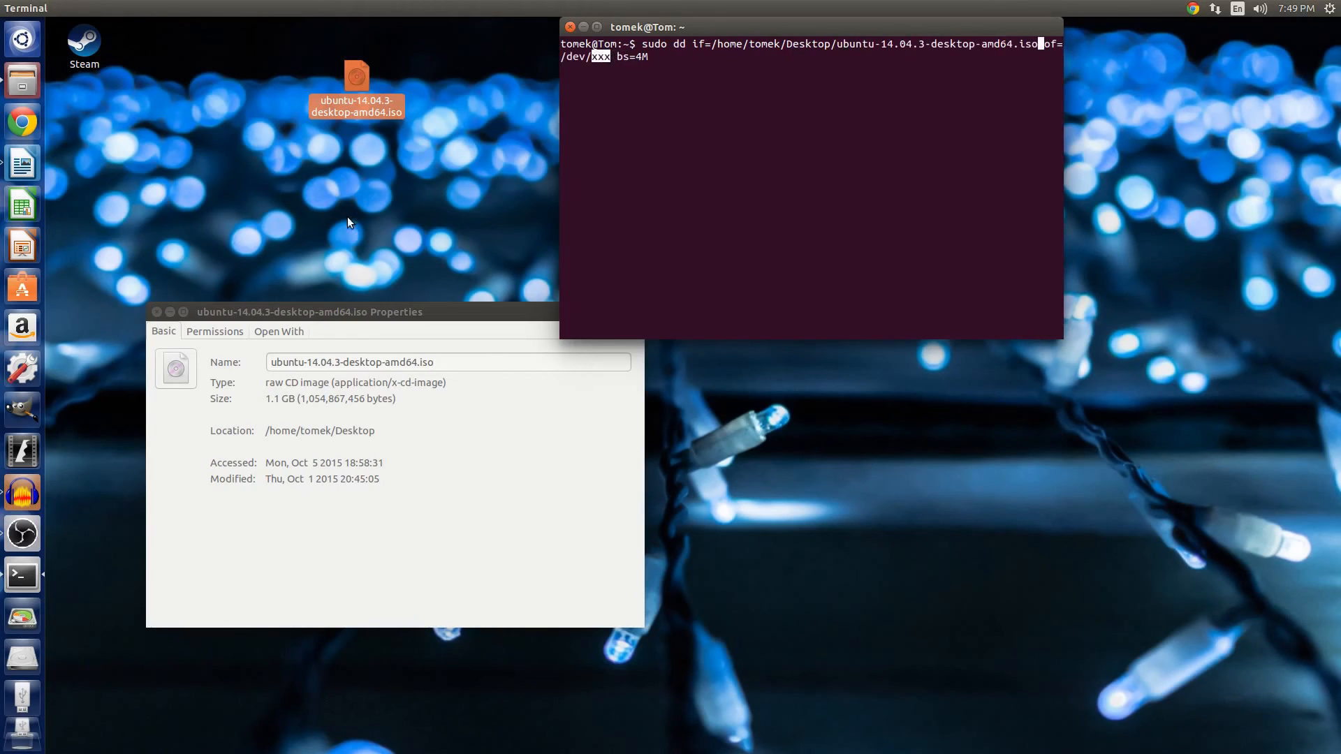
drag(299, 307, 306, 262)
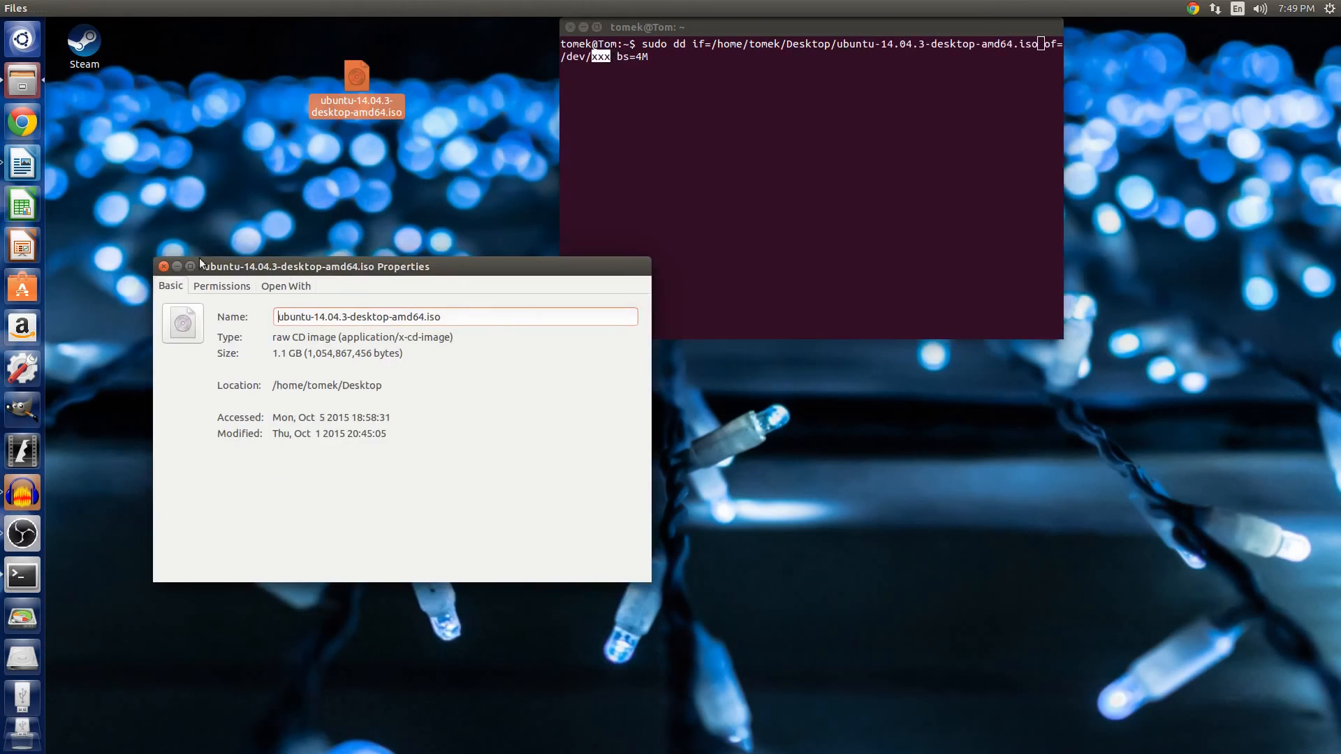
click(164, 266)
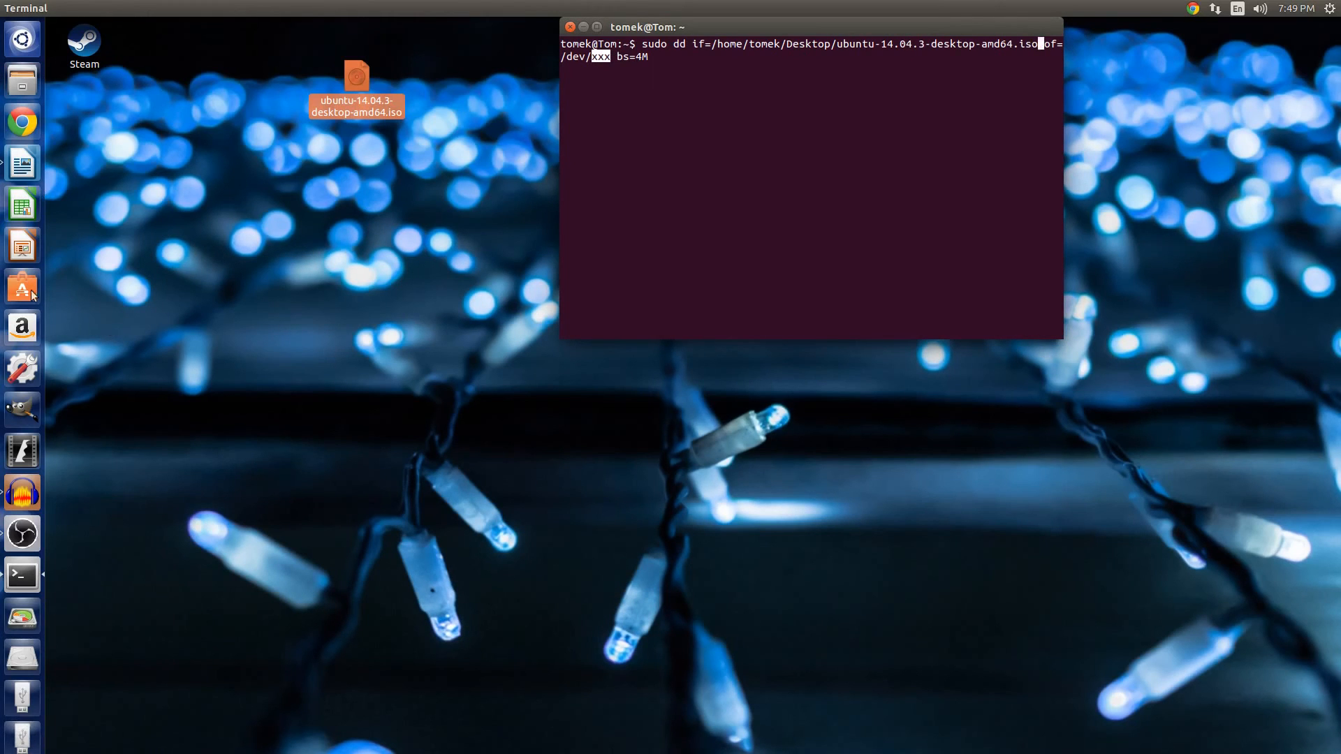
Launch GParted and enter the account password to authenticate.
click(22, 616)
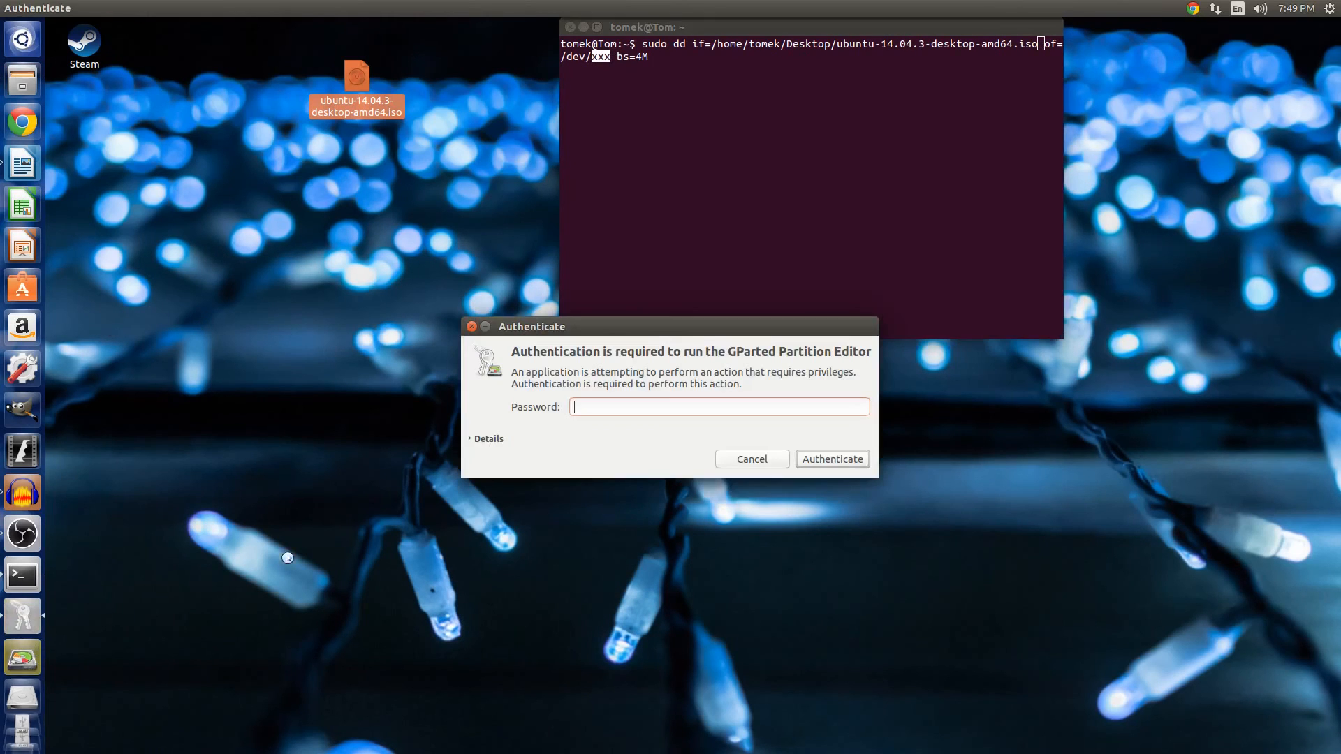
text(****)
key(Return)
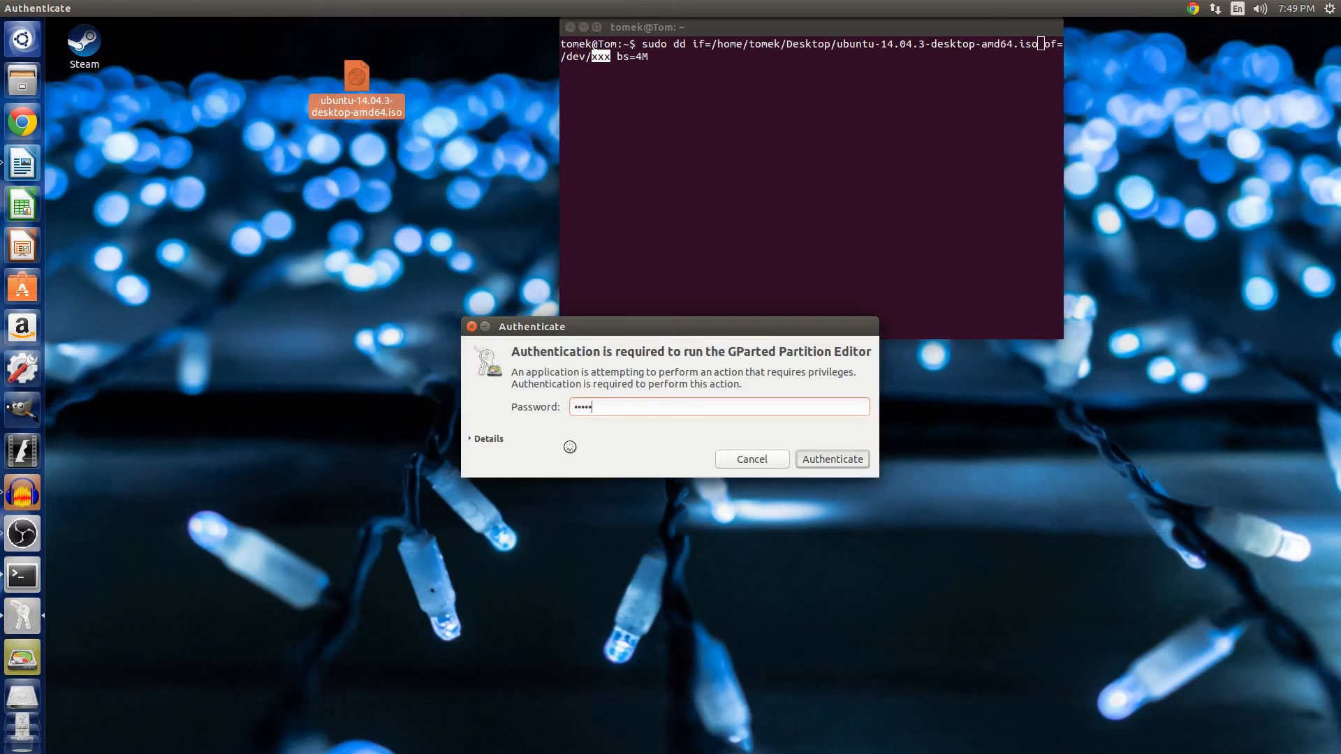
Switch GParted to the /dev/sdg device and select its sdg2 partition.
drag(233, 383, 449, 267)
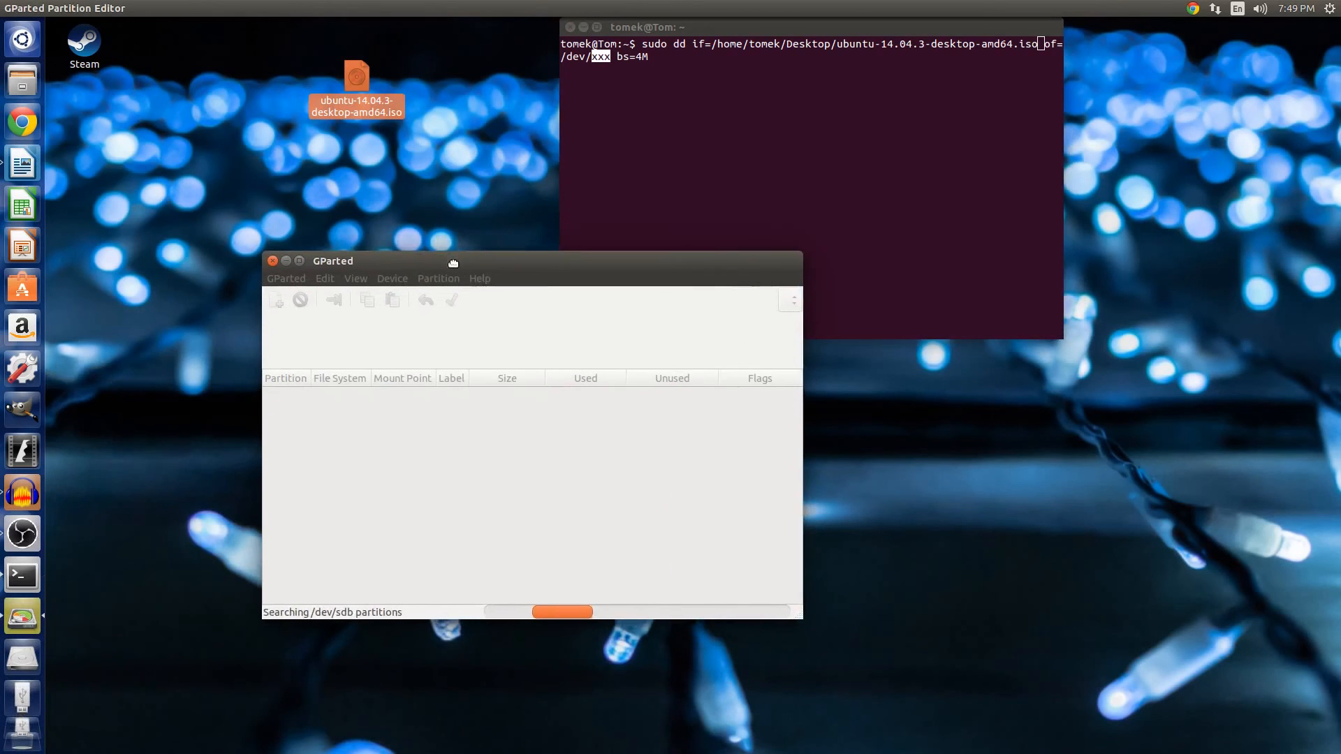
click(293, 278)
mouse_move(302, 315)
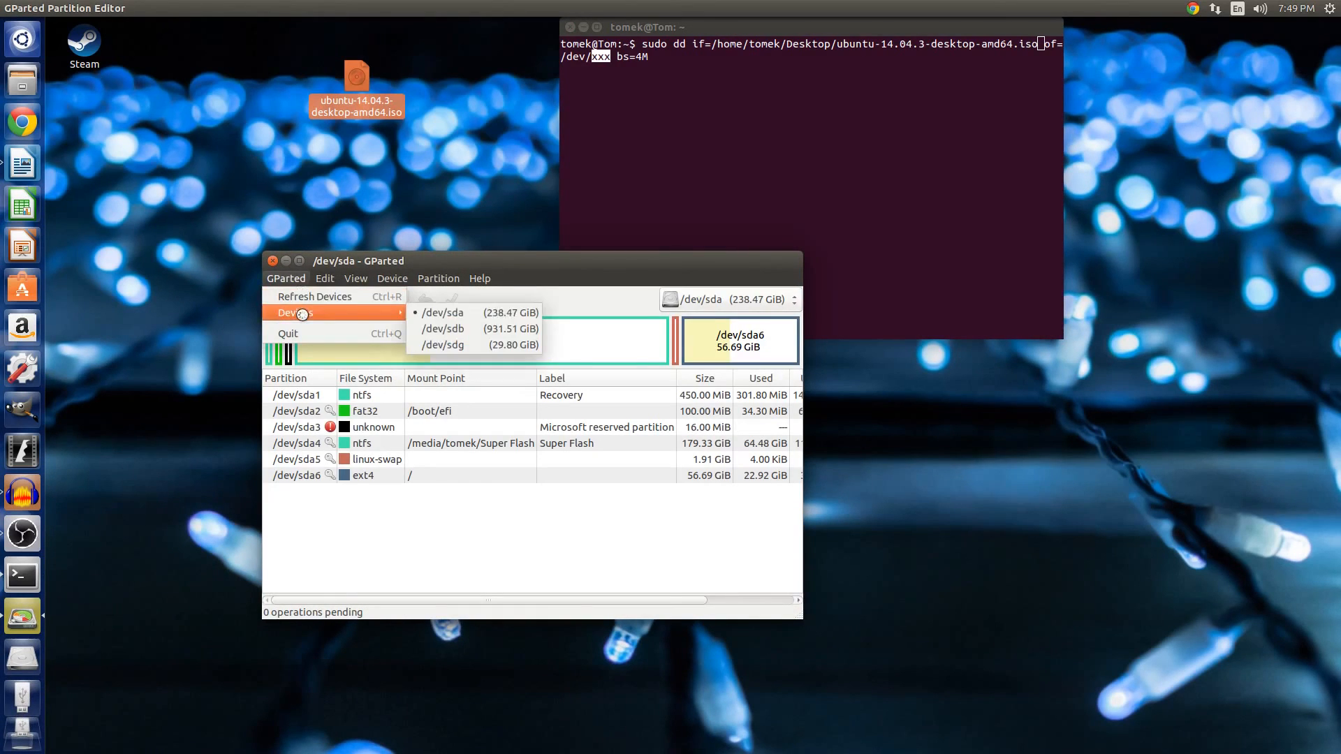
click(493, 342)
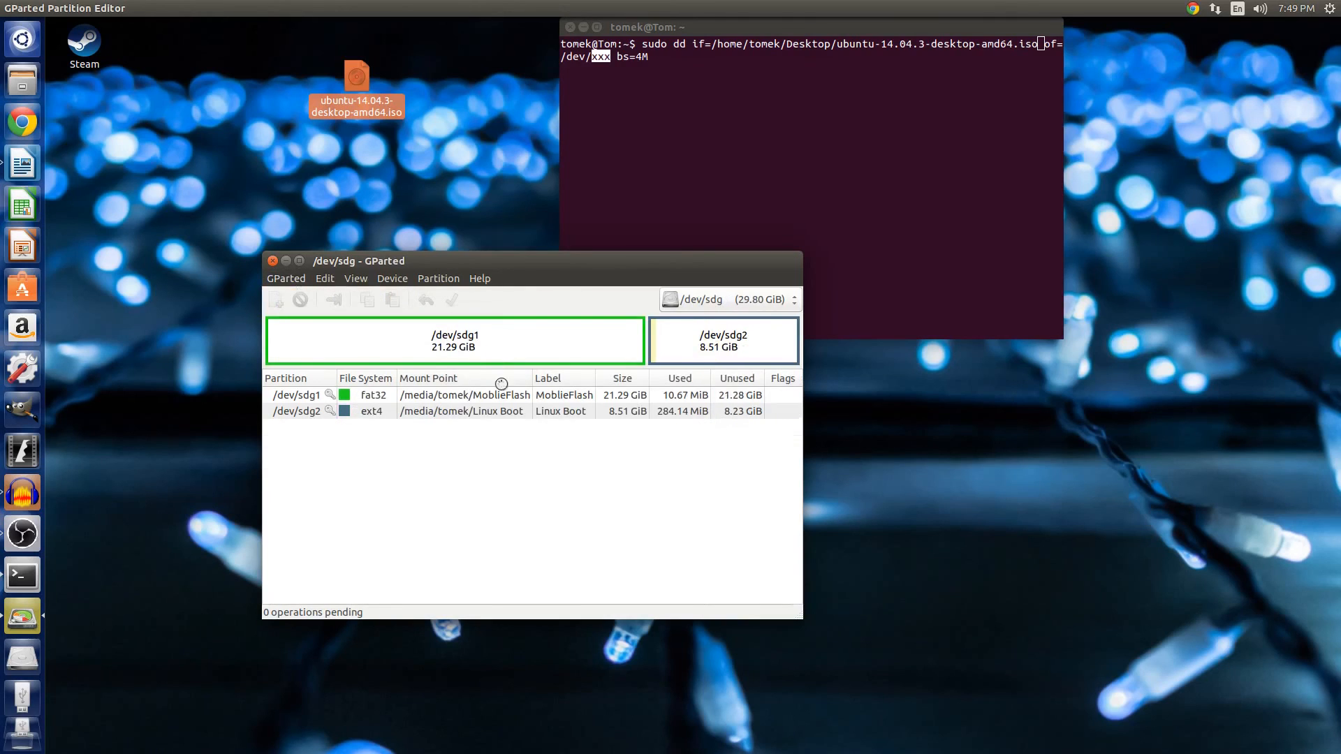
click(728, 344)
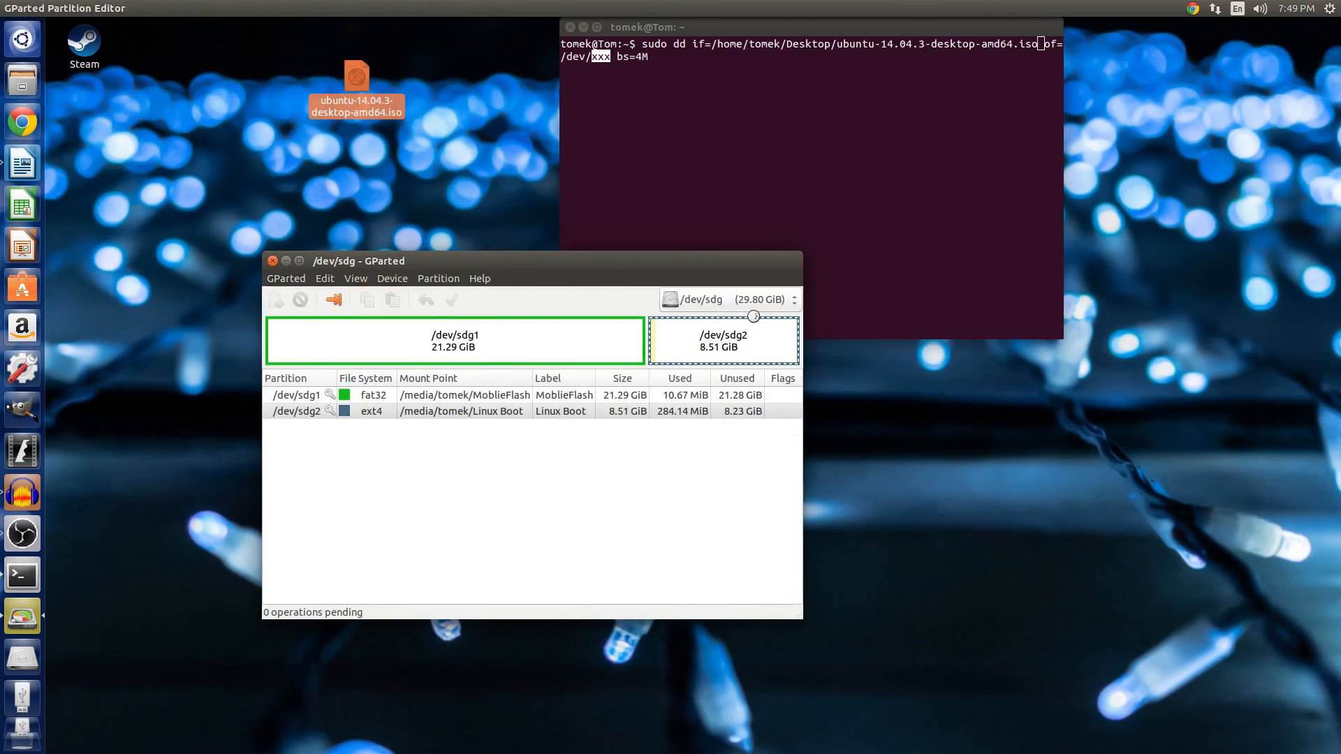
Replace the xxx placeholder with sdg2 as the output device, run the dd command and enter the sudo password.
click(592, 61)
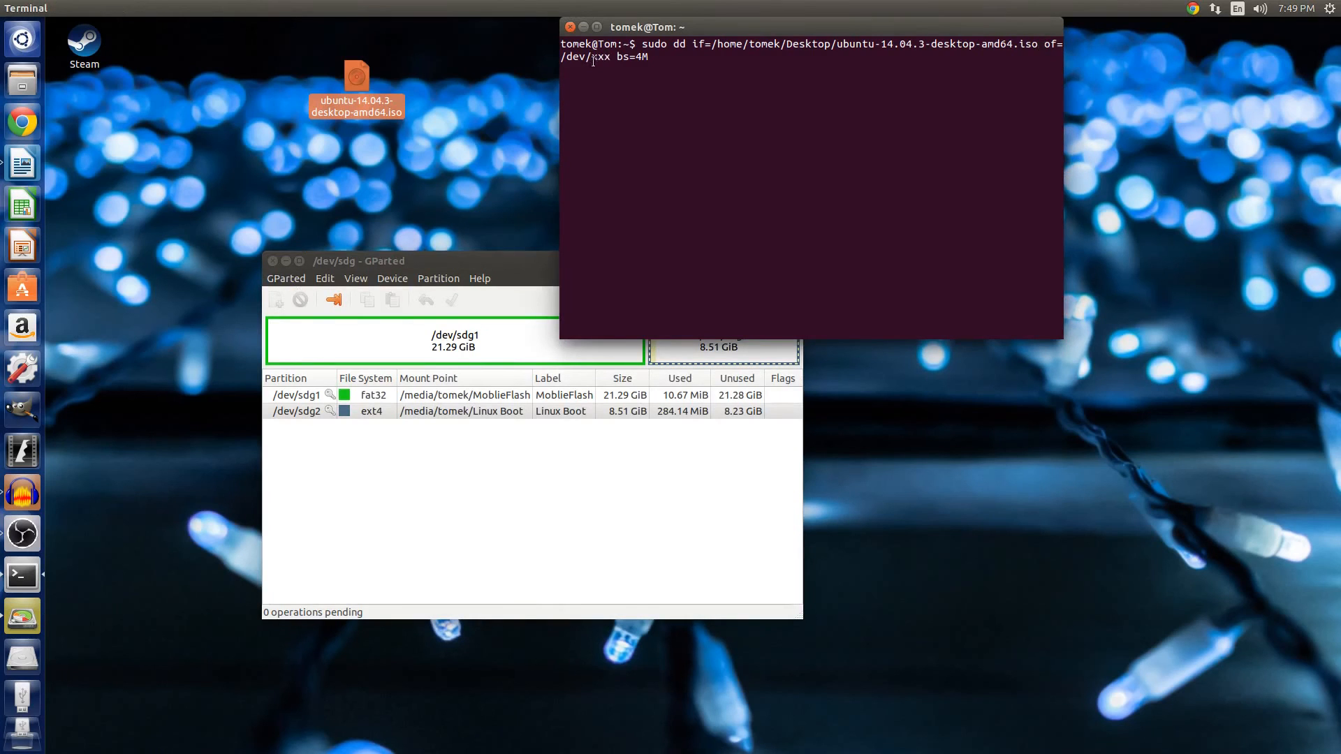
drag(592, 59, 612, 59)
drag(468, 258, 470, 335)
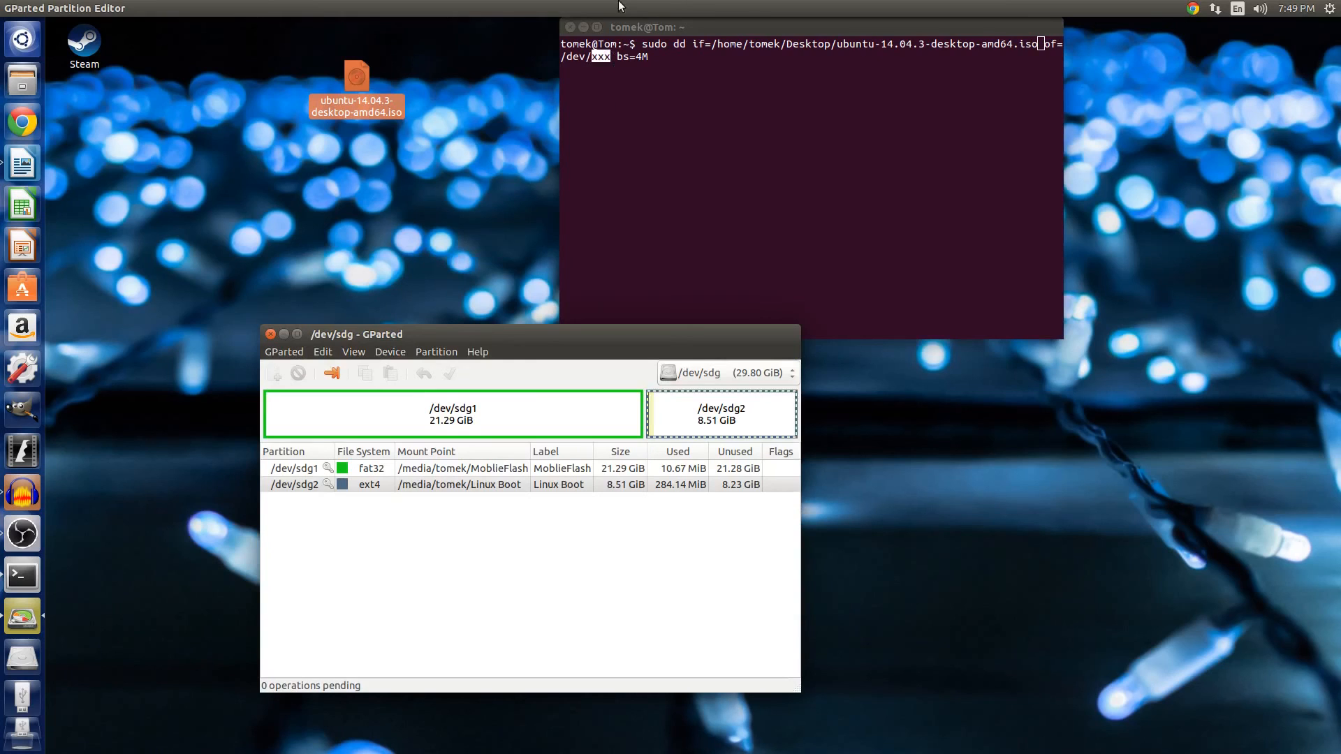
click(621, 26)
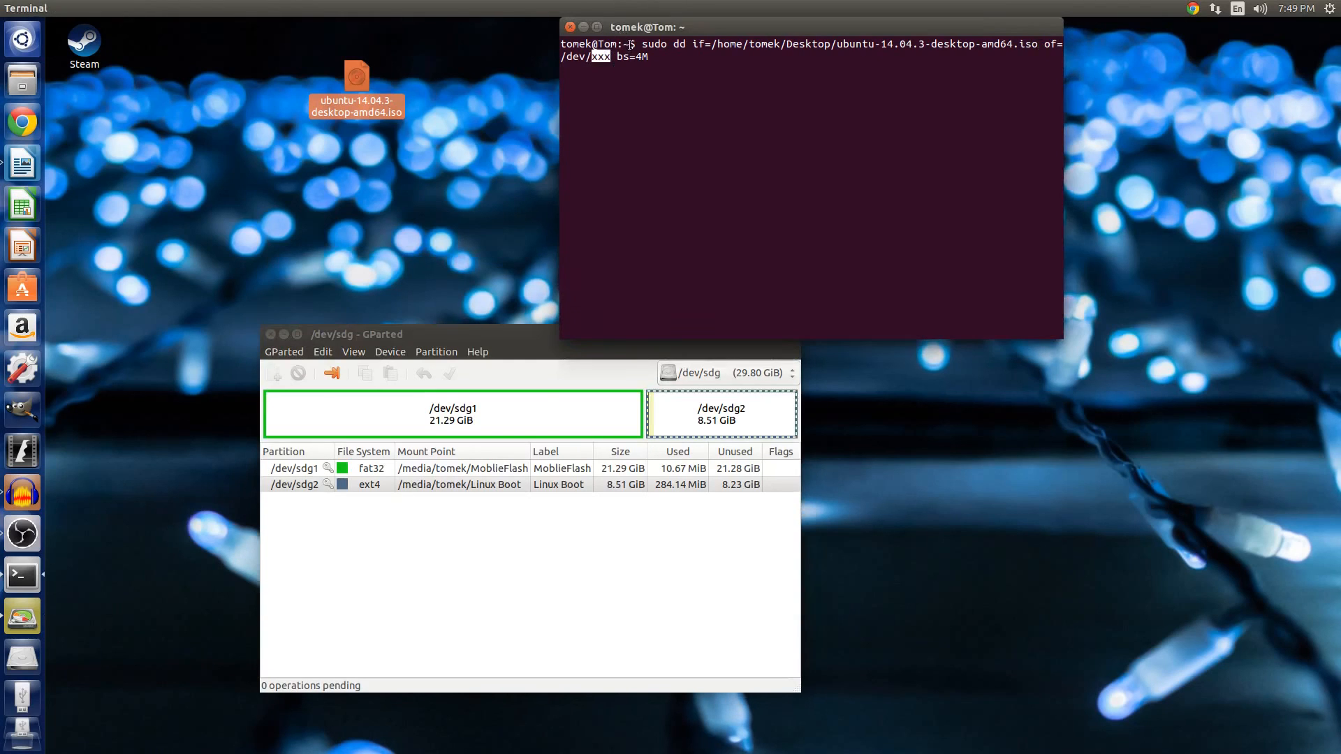
text(sd)
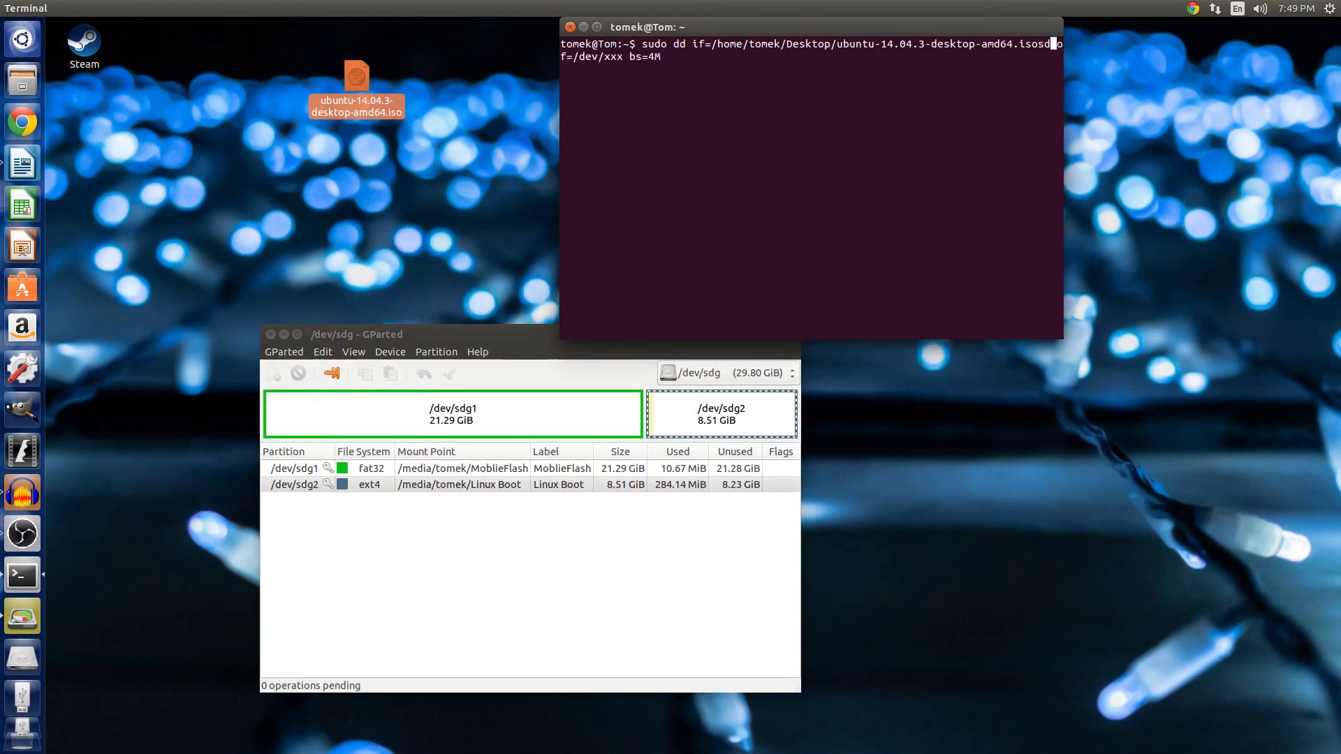
text(g2)
key(Left)
key(BackSpace)
key(BackSpace)
key(BackSpace)
key(Delete)
key(Right)
key(Right)
key(Right)
key(Right)
key(Right)
key(Right)
key(Right)
key(Right)
key(Right)
key(Delete)
key(Delete)
key(Delete)
text(sdg2)
key(Return)
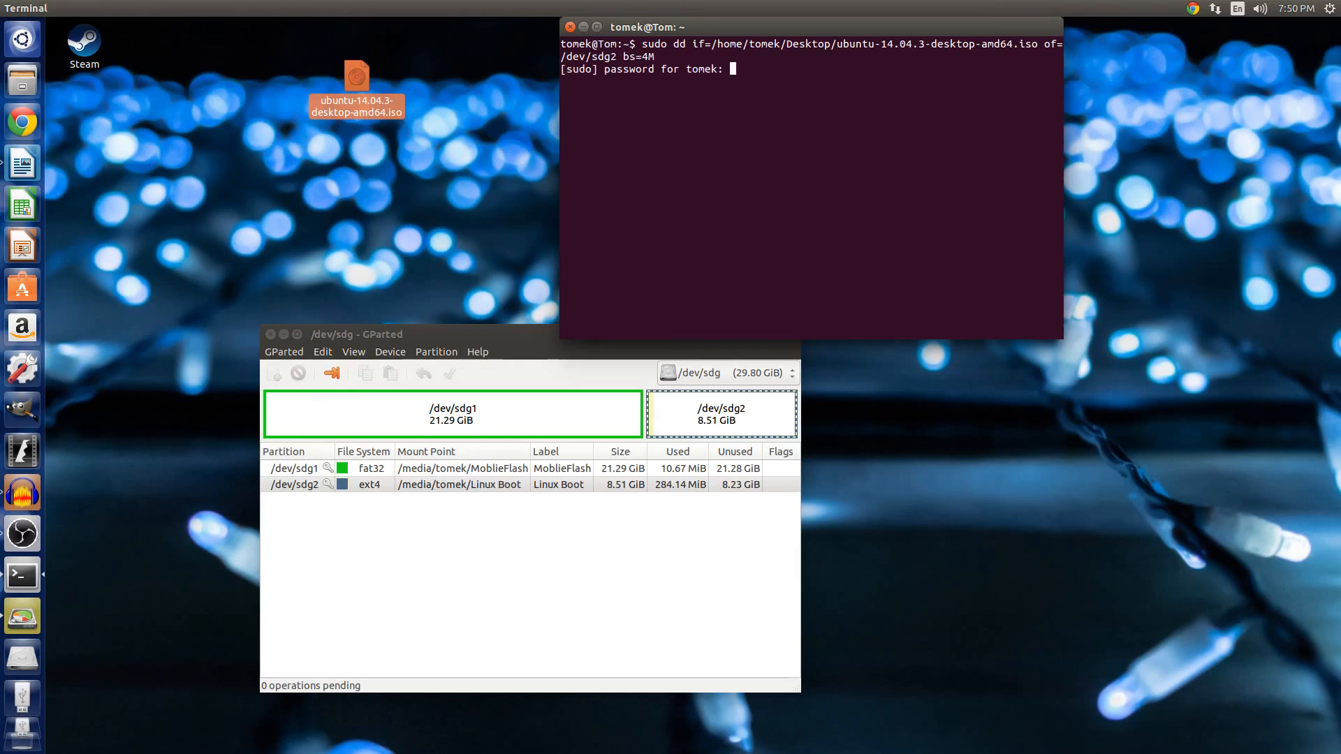
key(Return)
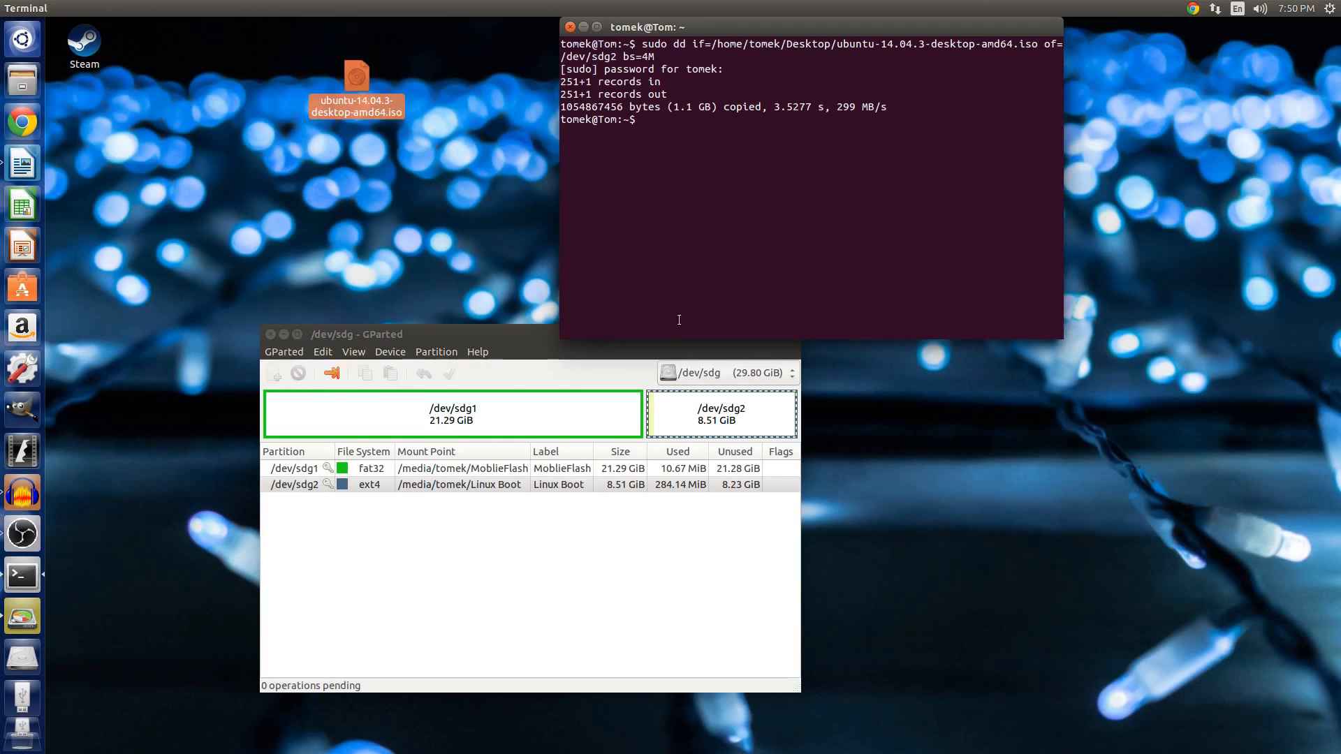
Close GParted.
click(273, 333)
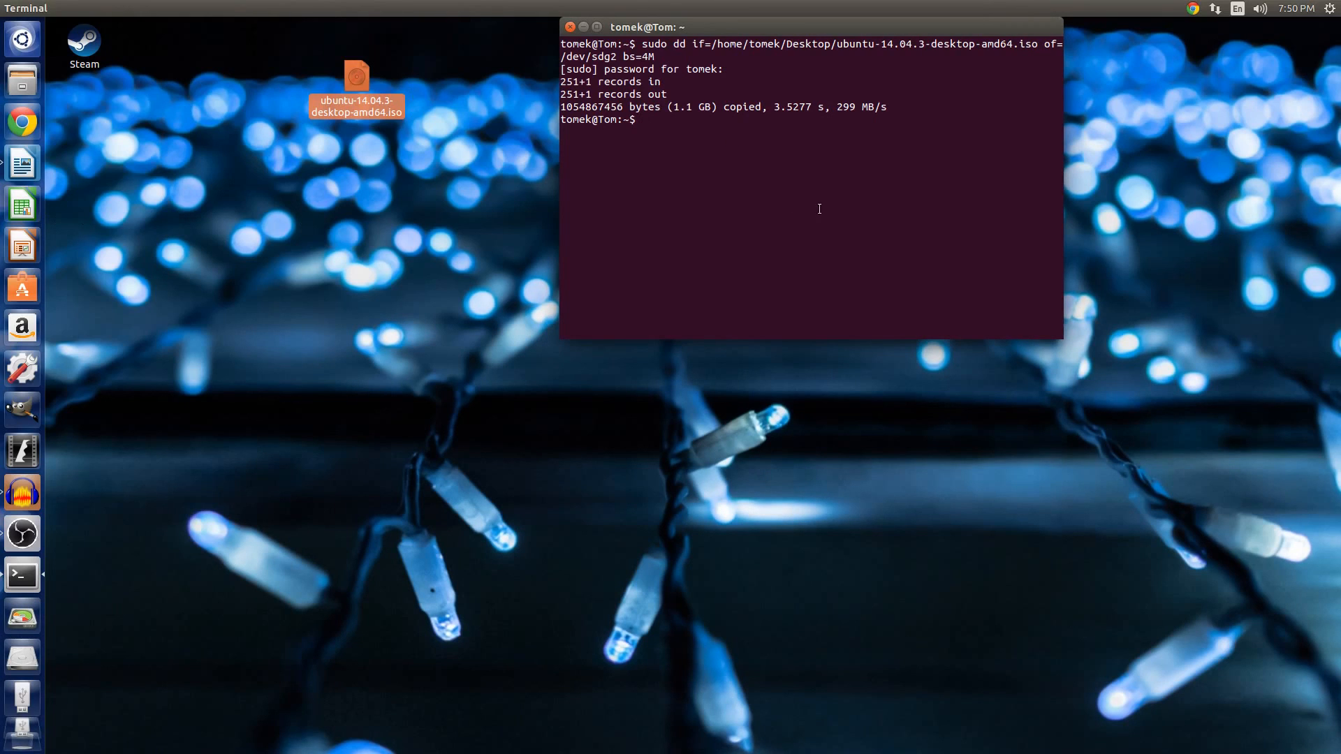
key(alt+Tab)
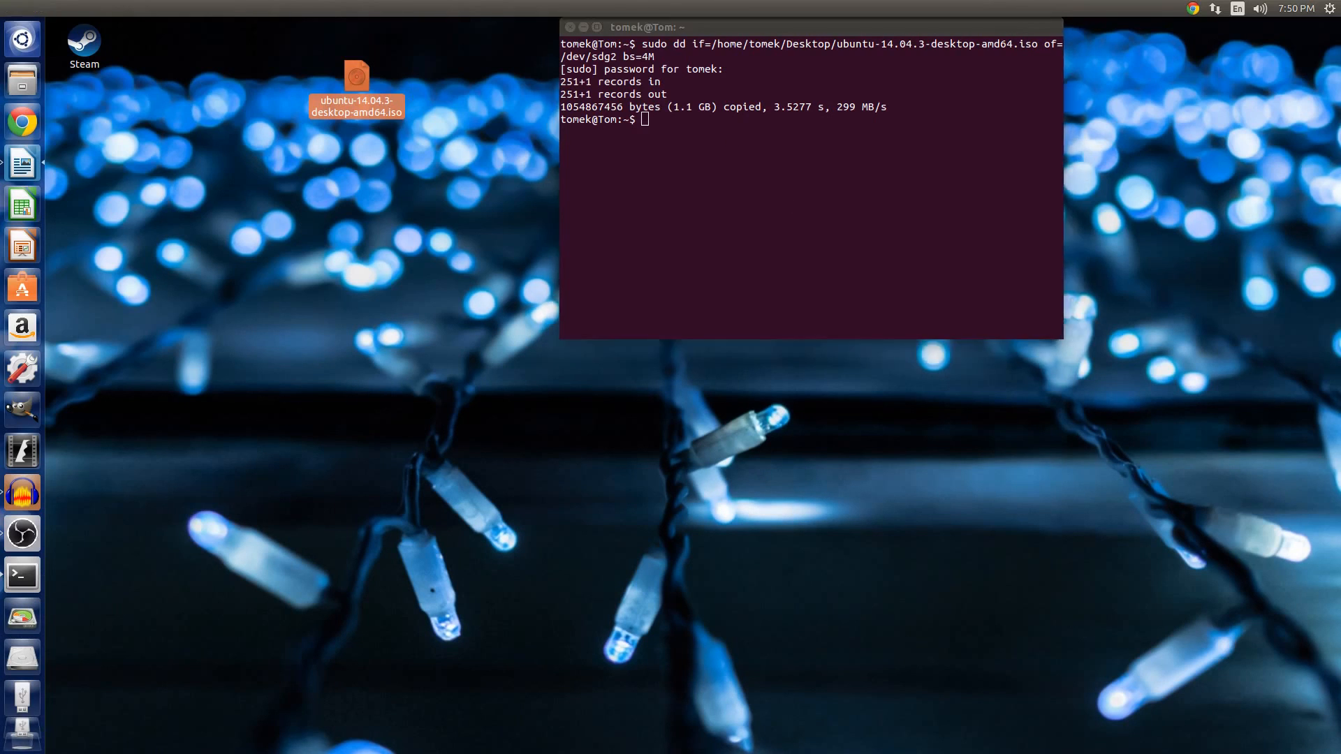
key(alt+Tab)
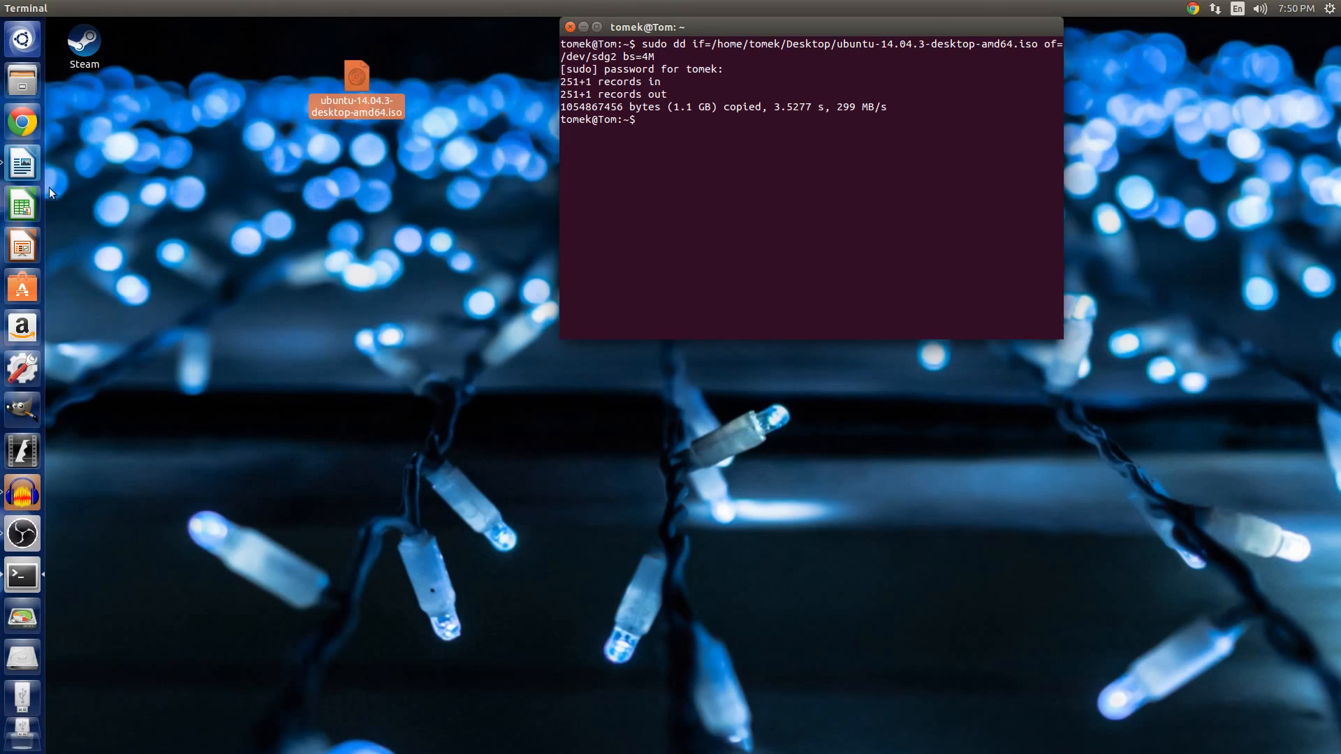
Open the written Ubuntu 14.04.3 LTS amd64 drive in the file manager and reposition its window.
click(31, 86)
click(141, 330)
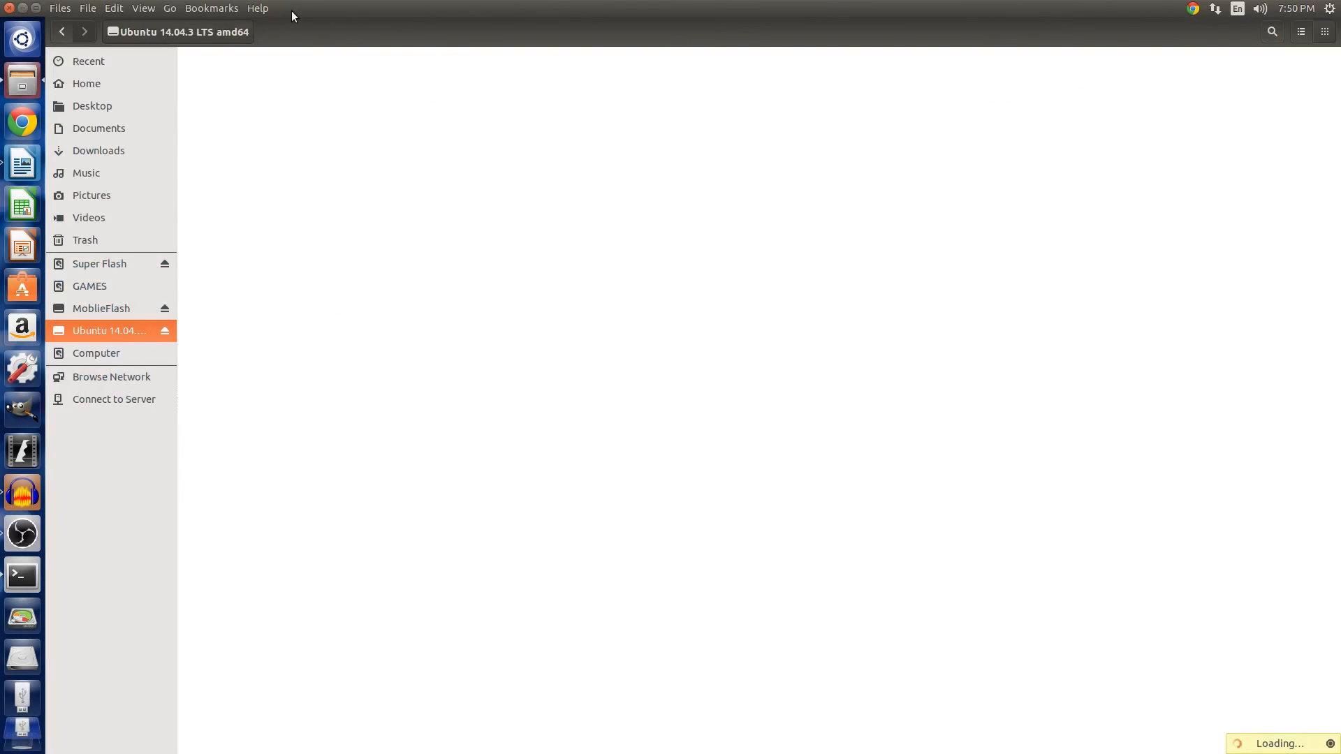
drag(291, 11, 682, 225)
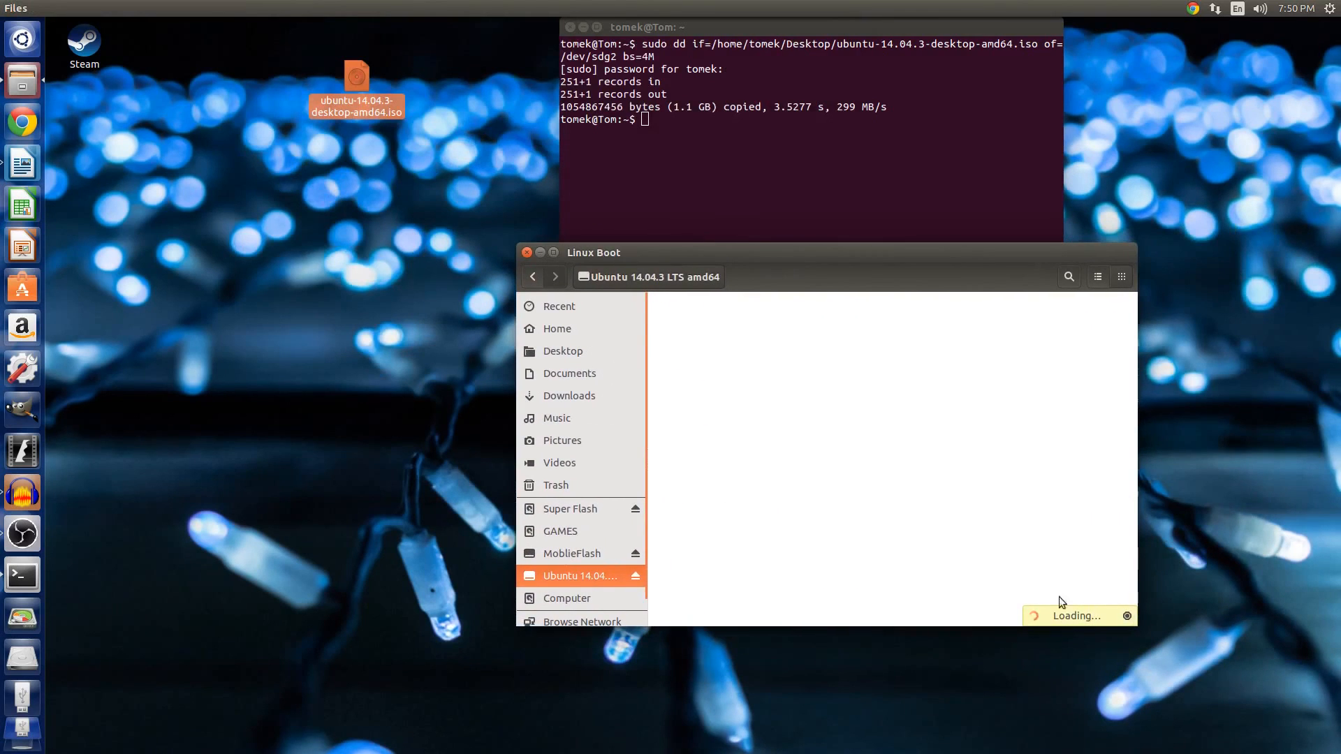
drag(832, 246, 807, 194)
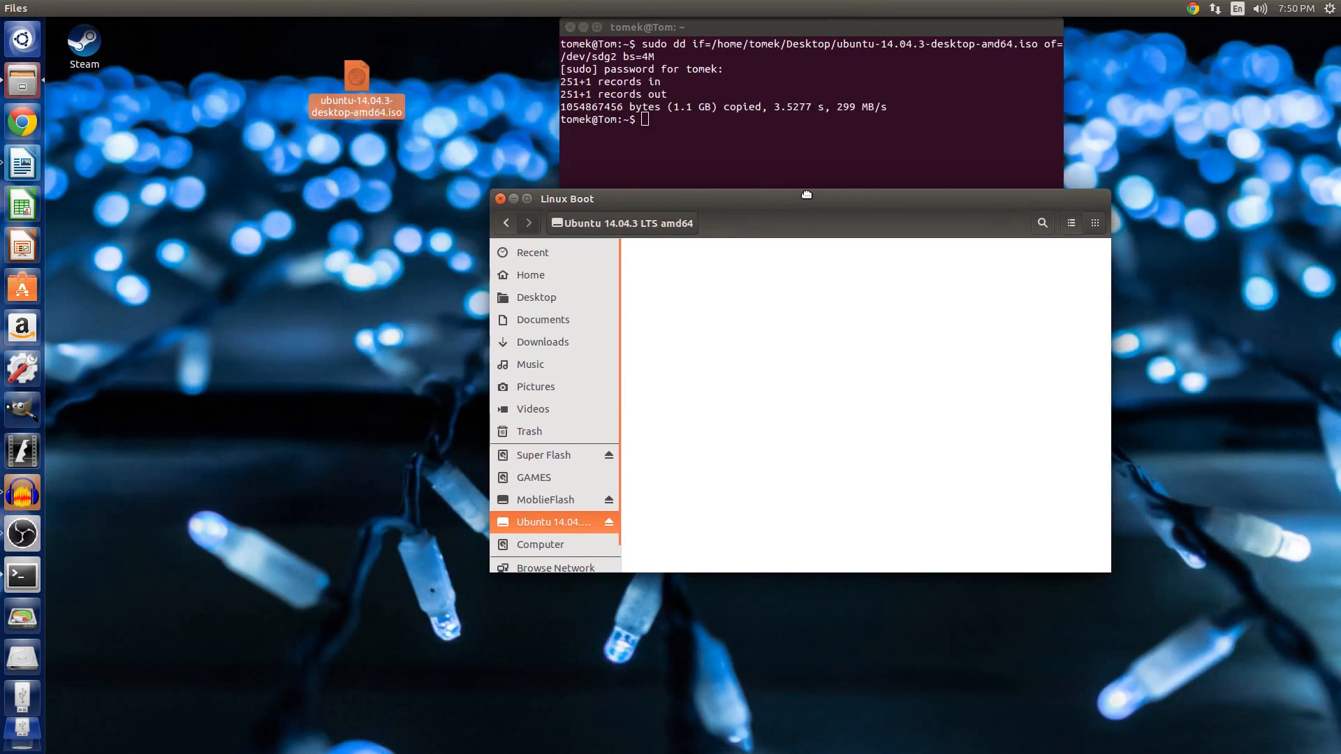